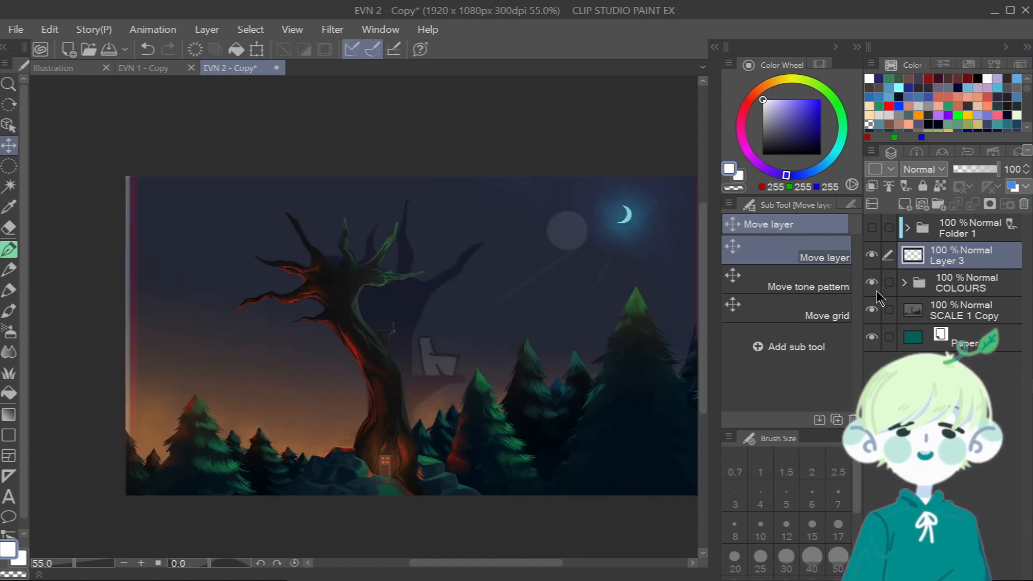
Show the COLOURS folder and hide the SCALE 1 Copy layer so the painted trees can be examined up close.
click(872, 284)
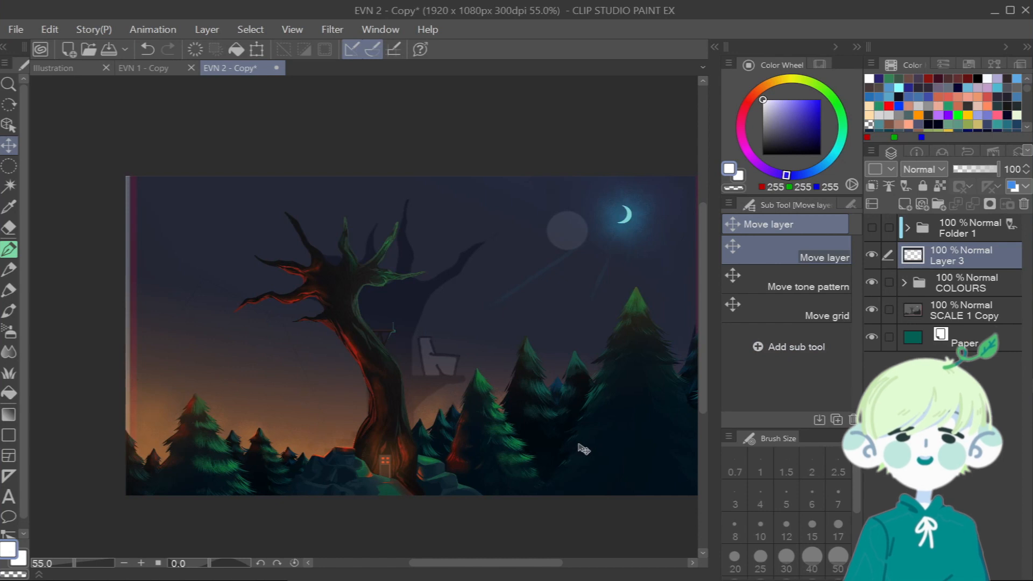
click(871, 309)
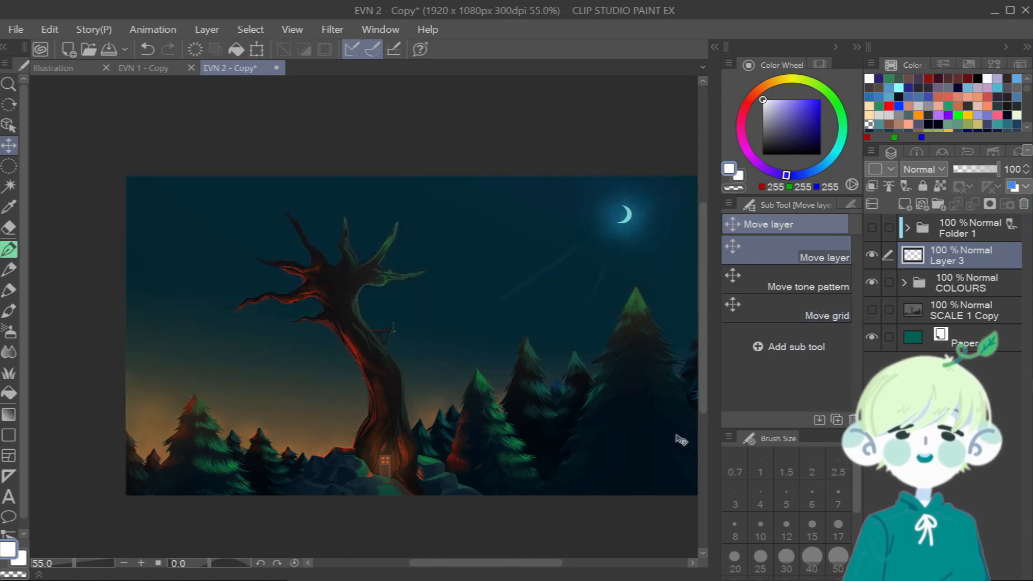
scroll(231, 478, up, 1)
scroll(237, 476, up, 5)
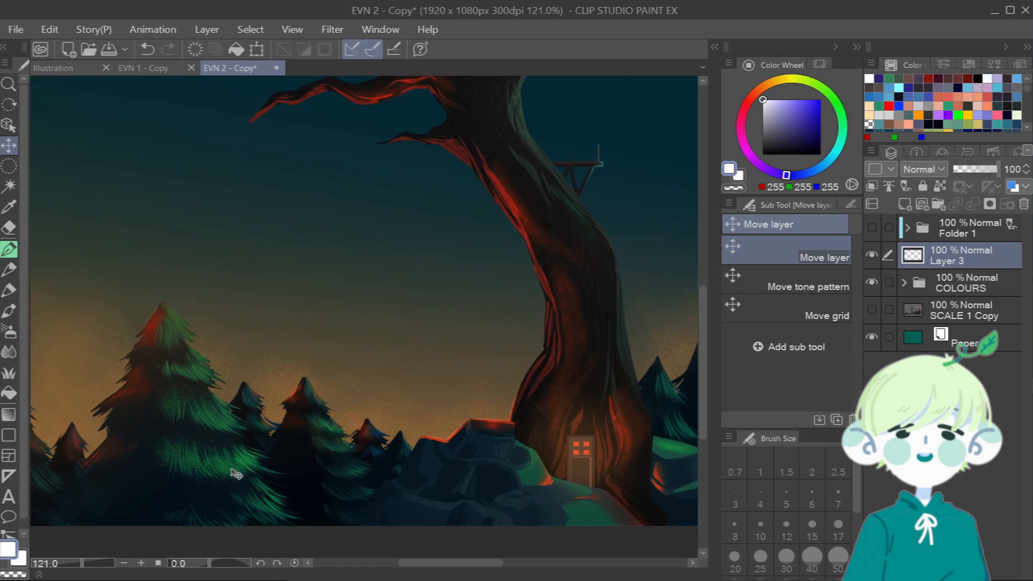
scroll(231, 341, down, 1)
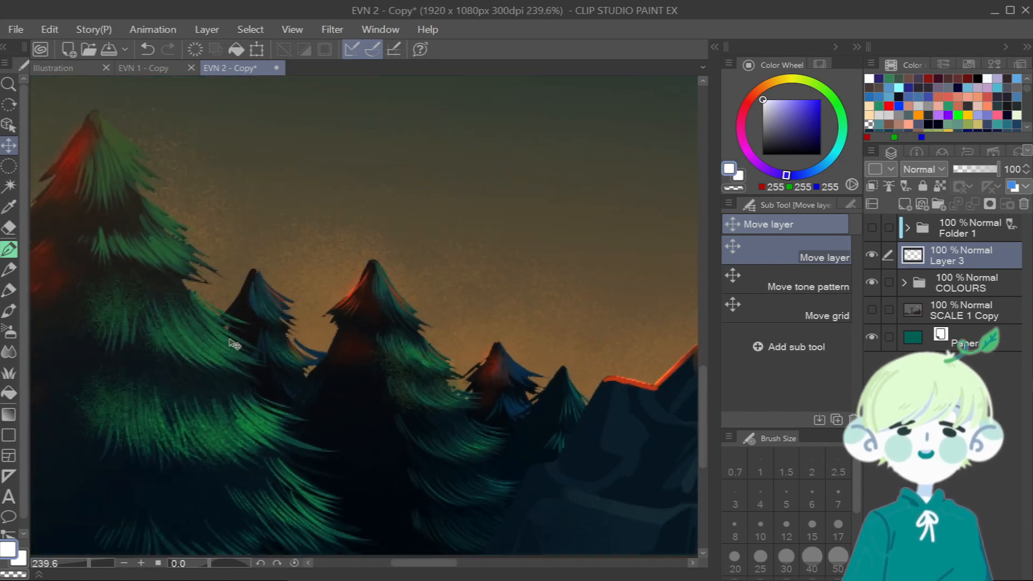
scroll(523, 518, down, 10)
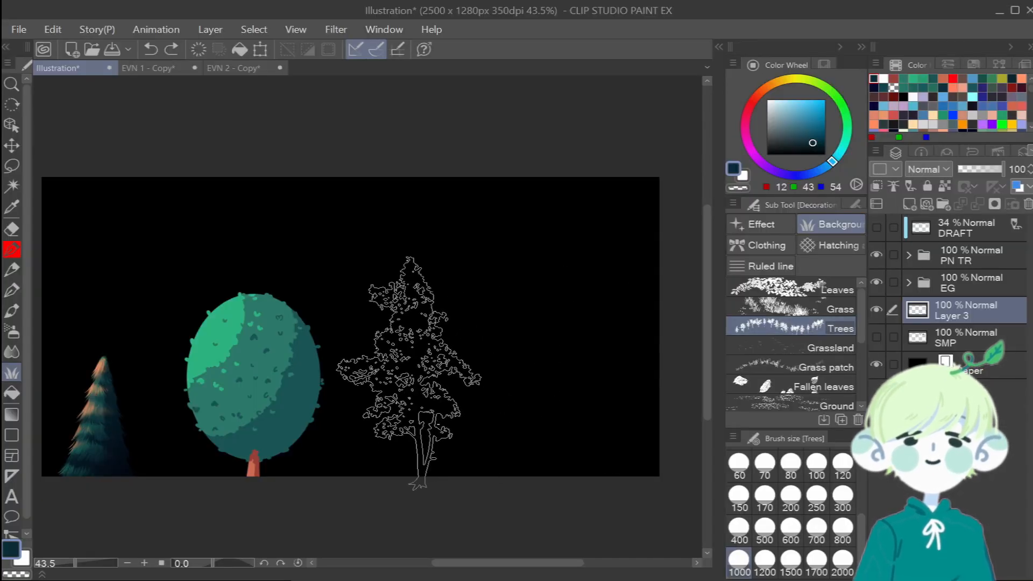
Stamp a row of dark blue-green trees beside the round tree using the Trees decoration brush at size 1000.
click(404, 364)
click(504, 354)
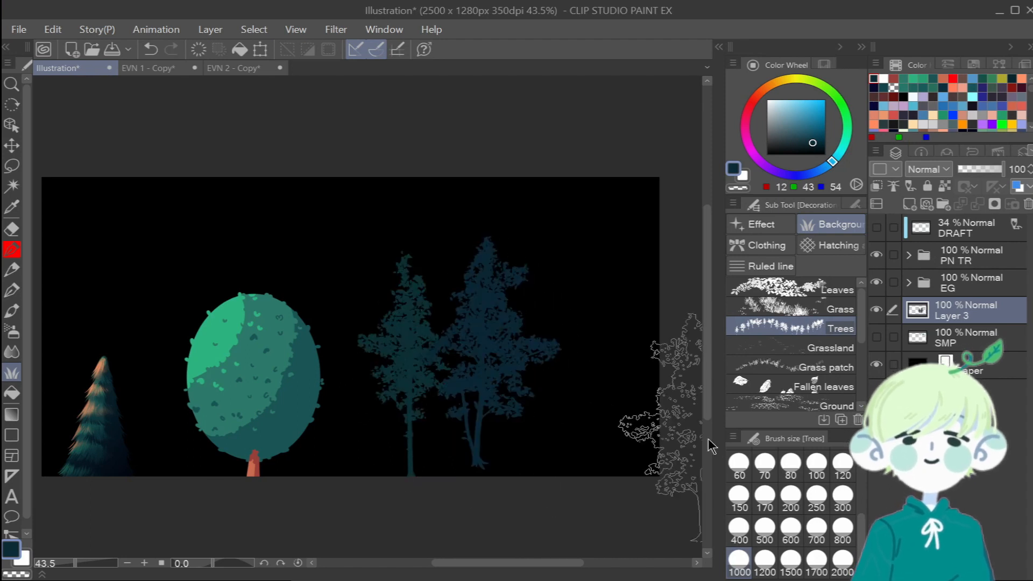
click(600, 398)
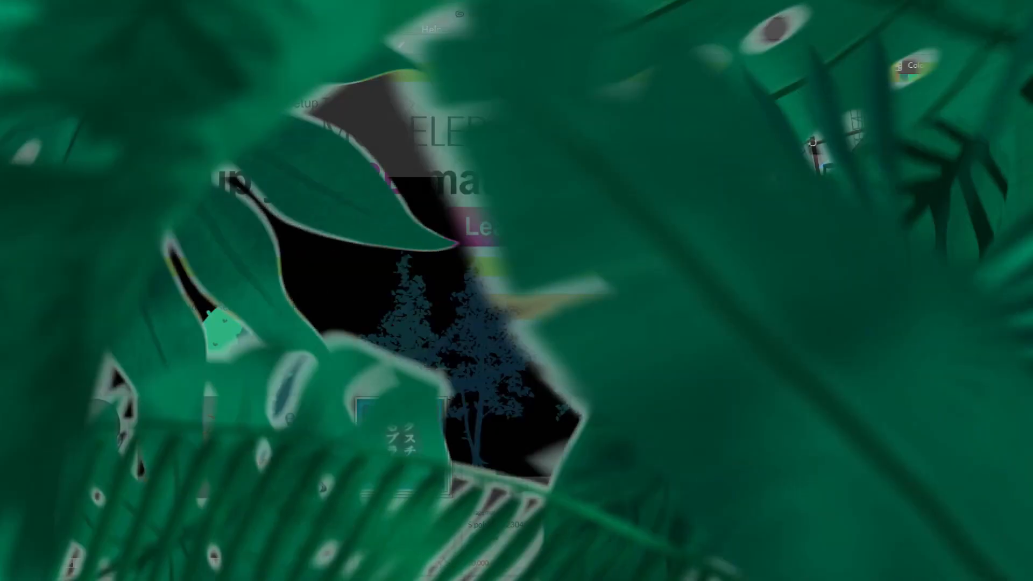
Sketch a blue rectangular frame on the DRAFT layer with the G-pen NP, above and beside the cloud-shaped tree.
scroll(596, 332, up, 1)
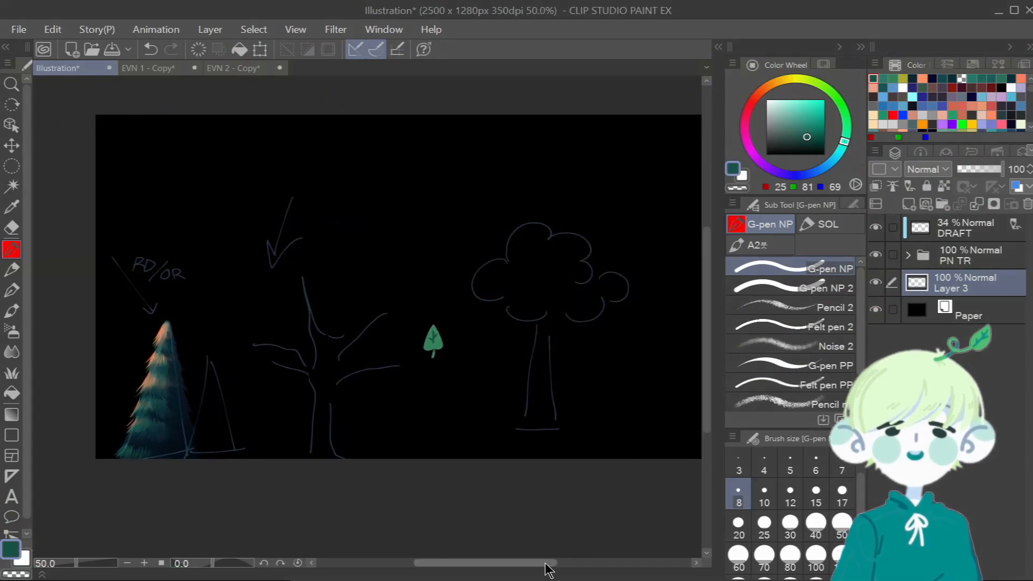
drag(549, 563, 568, 562)
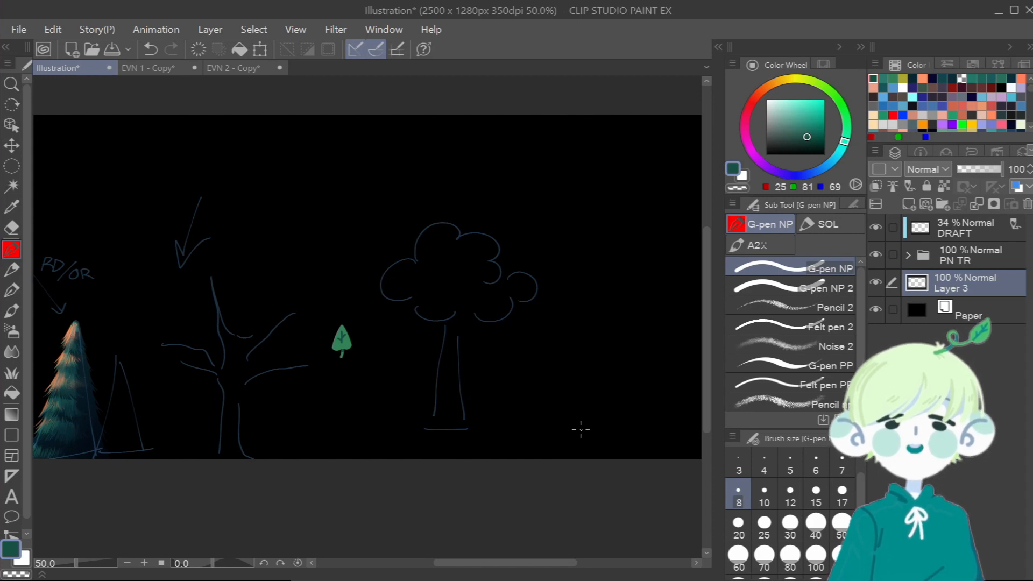
click(969, 256)
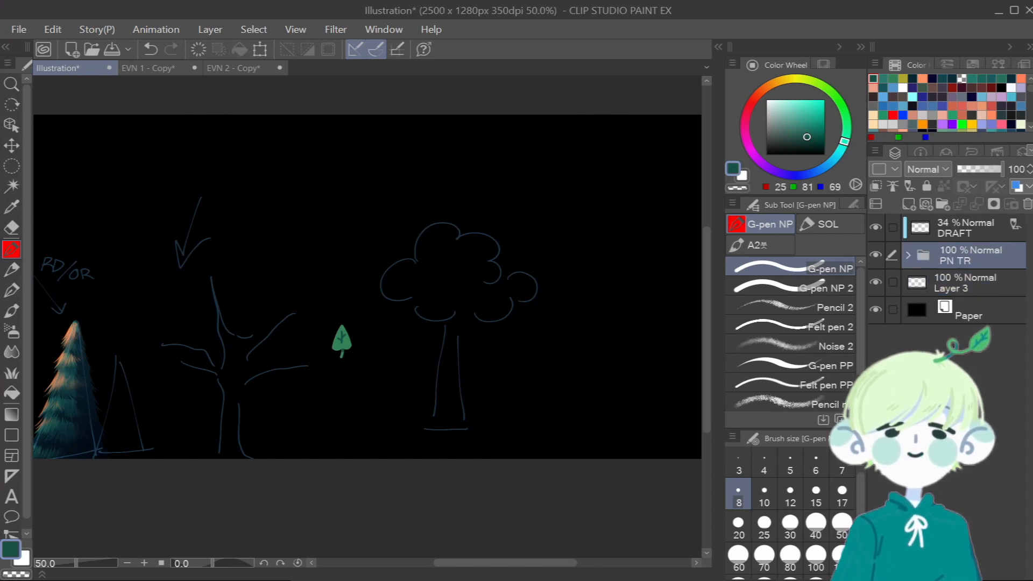
click(966, 228)
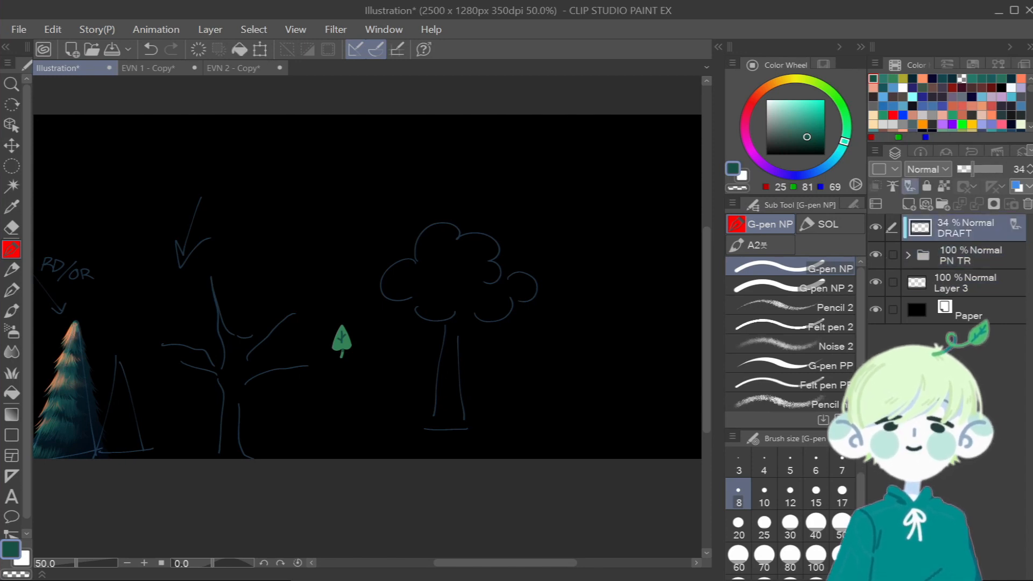
click(893, 88)
drag(529, 563, 548, 564)
mouse_move(451, 152)
mouse_down()
mouse_move(451, 218)
mouse_move(538, 145)
mouse_up()
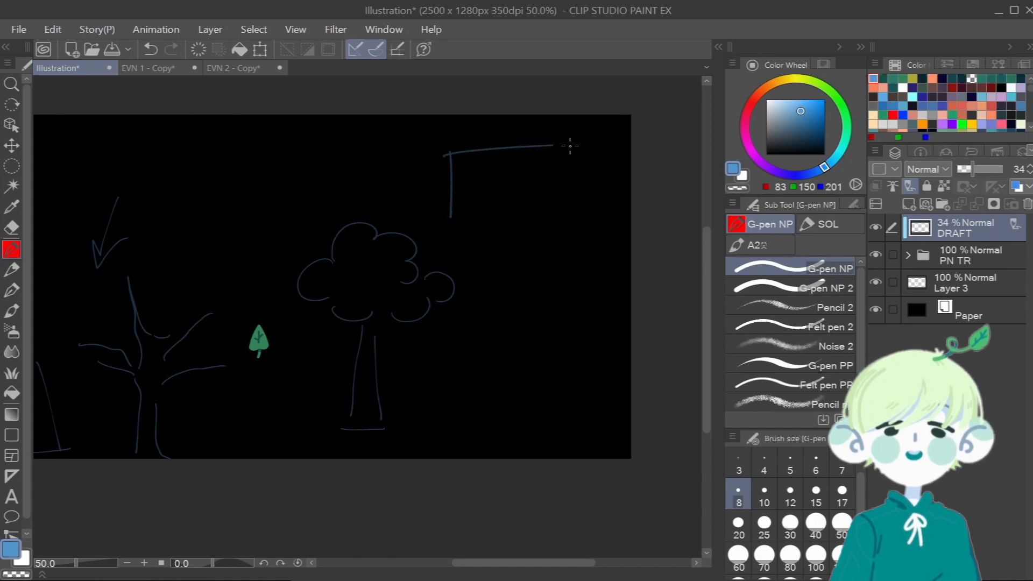
drag(542, 217, 590, 216)
drag(586, 145, 590, 217)
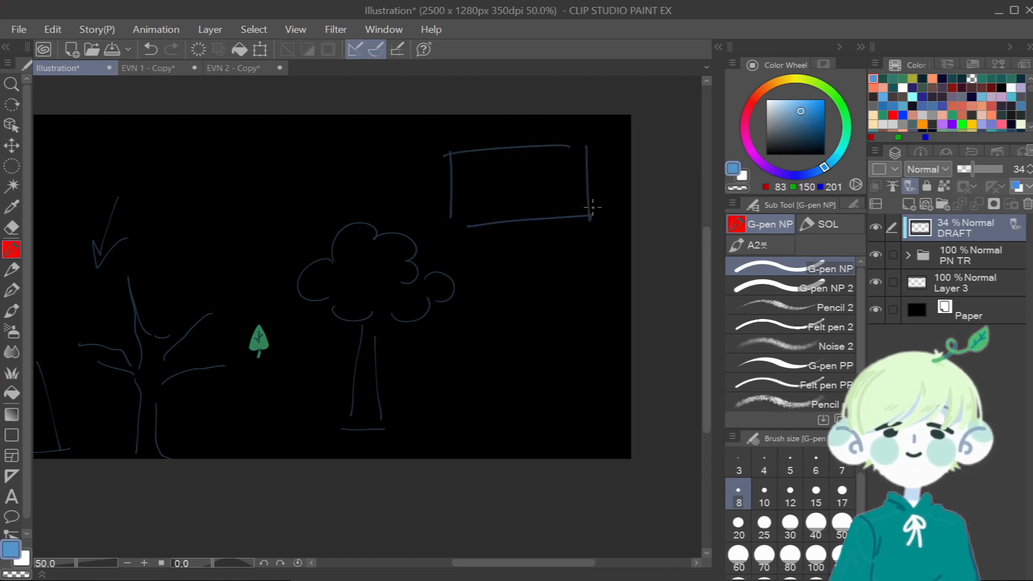
Sketch a simple head with ears, face and shoulders inside the frame, plus a curved line with short strokes in its upper-right corner.
mouse_move(501, 161)
mouse_down()
mouse_move(512, 174)
mouse_move(494, 203)
mouse_up()
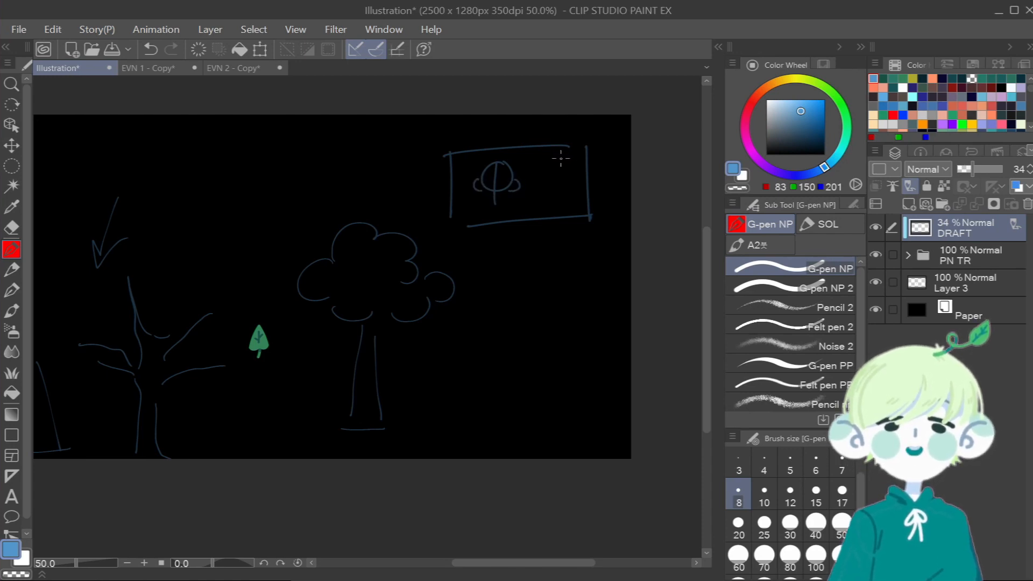
drag(557, 150, 586, 175)
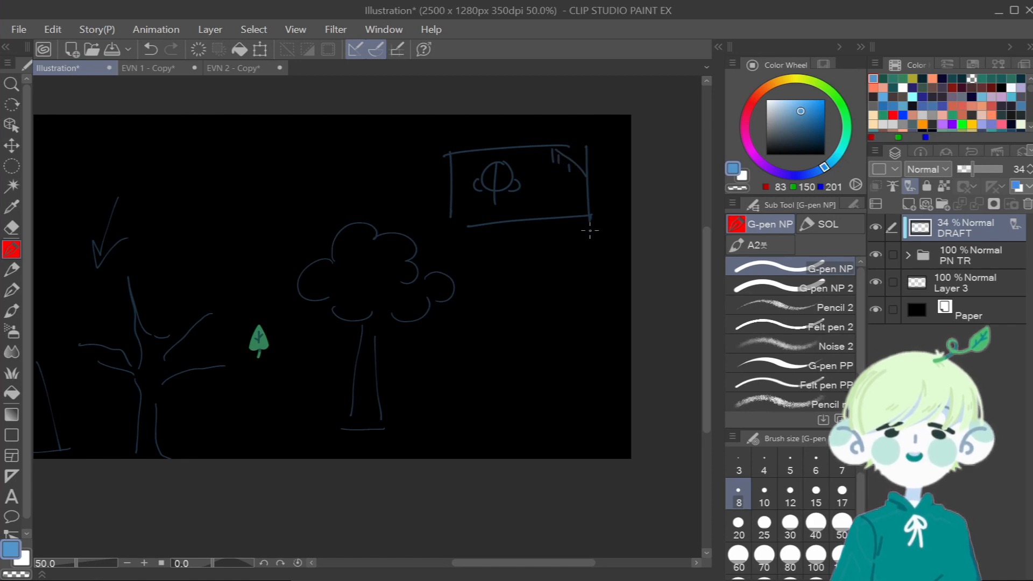
scroll(499, 185, up, 1)
mouse_move(479, 194)
mouse_down()
mouse_move(502, 209)
mouse_move(519, 181)
mouse_up()
drag(481, 214, 459, 226)
drag(515, 211, 531, 225)
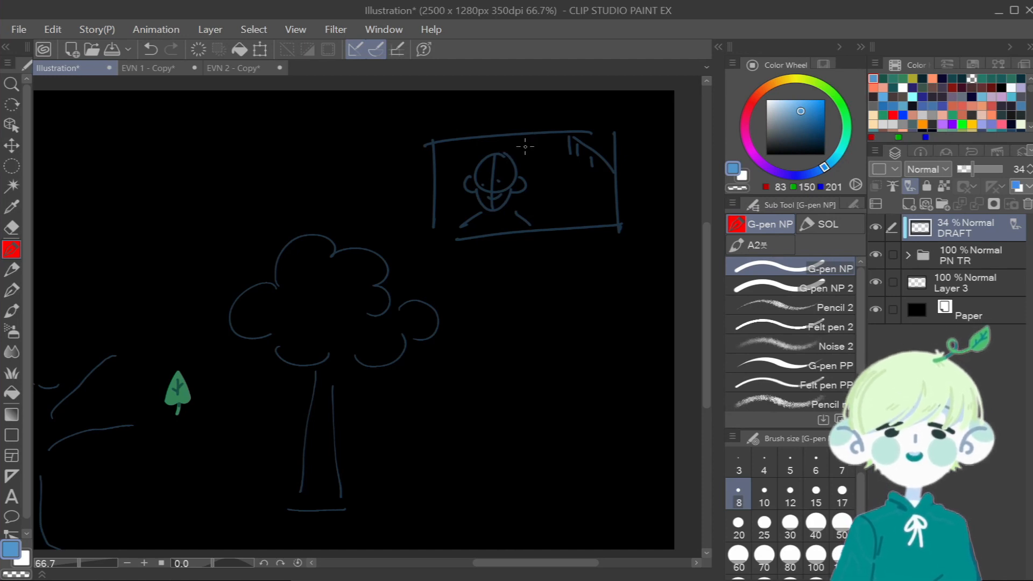
Paint a small green leaf sprig on Layer 3 beside the sketched head with the G-pen PP at size 12.
scroll(576, 136, up, 5)
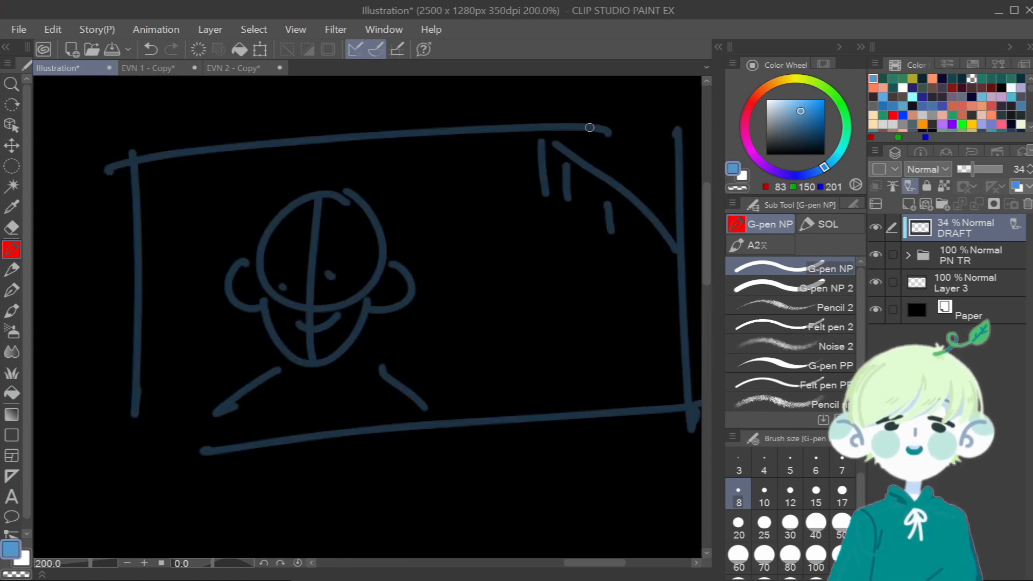
click(893, 78)
click(955, 289)
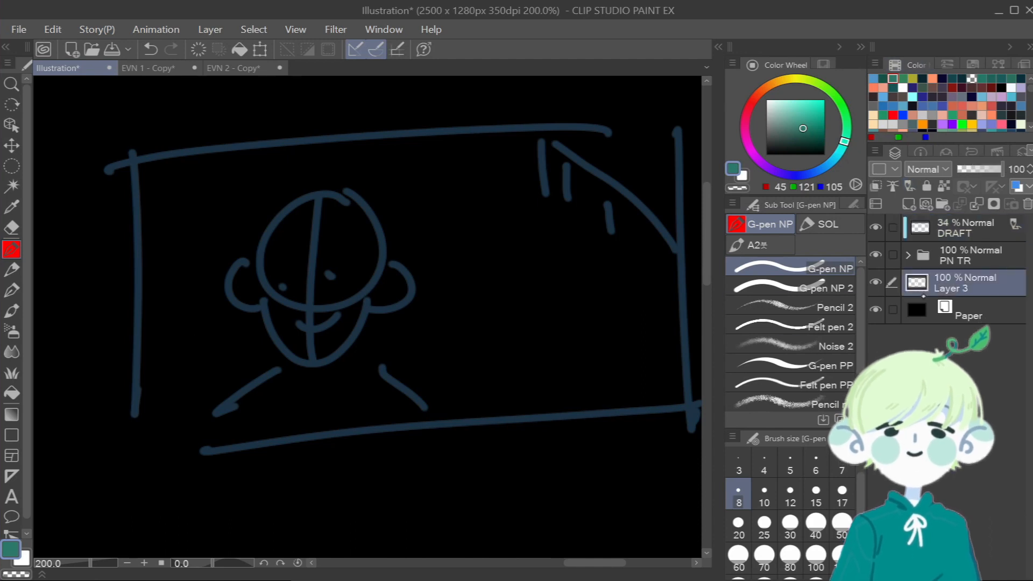
click(789, 365)
mouse_move(542, 284)
mouse_down()
mouse_move(562, 266)
mouse_move(556, 288)
mouse_move(572, 303)
mouse_move(554, 294)
mouse_move(550, 310)
mouse_move(571, 320)
mouse_up()
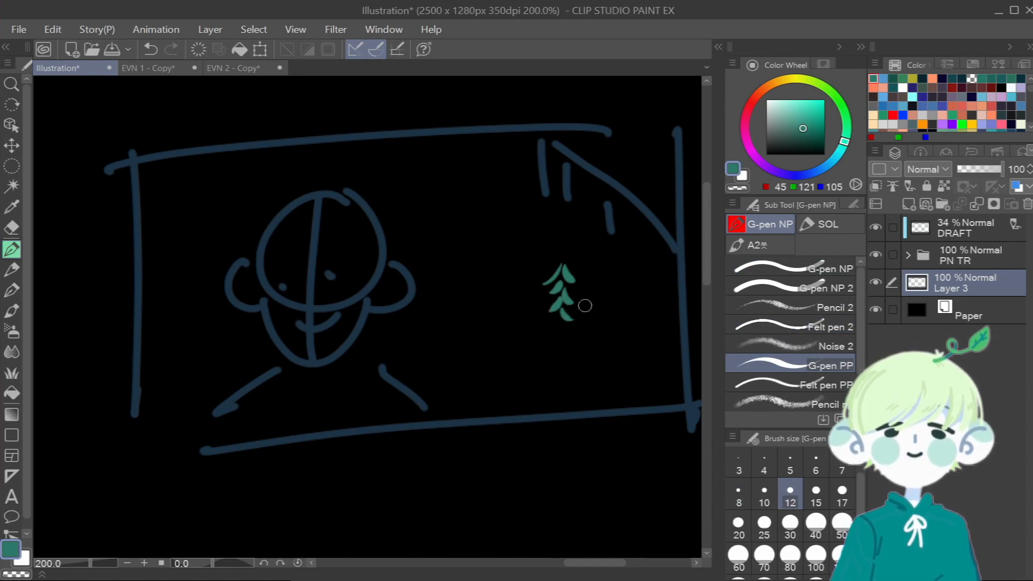
Paint a slanted brown tree trunk beside the leaf sprig with the G-pen NP, adding a tapered side branch with the G-pen PP.
click(789, 267)
click(932, 87)
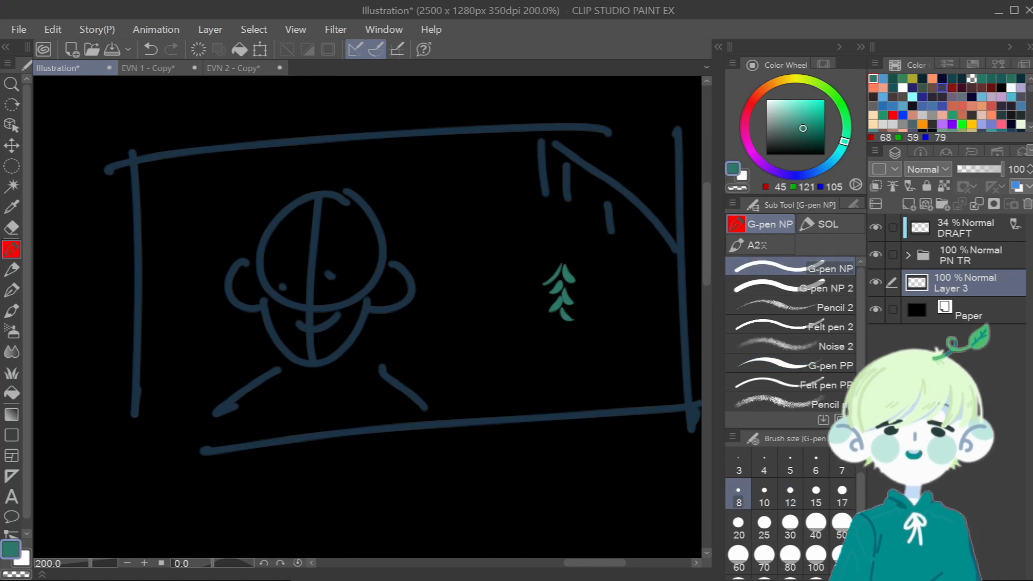
drag(613, 265, 665, 375)
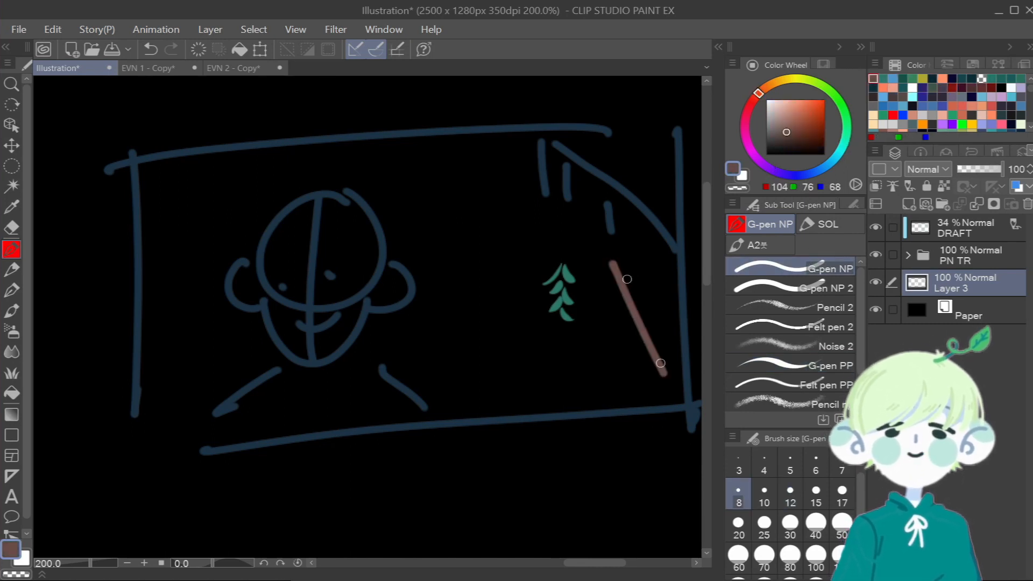
drag(616, 264, 679, 378)
drag(643, 329, 673, 378)
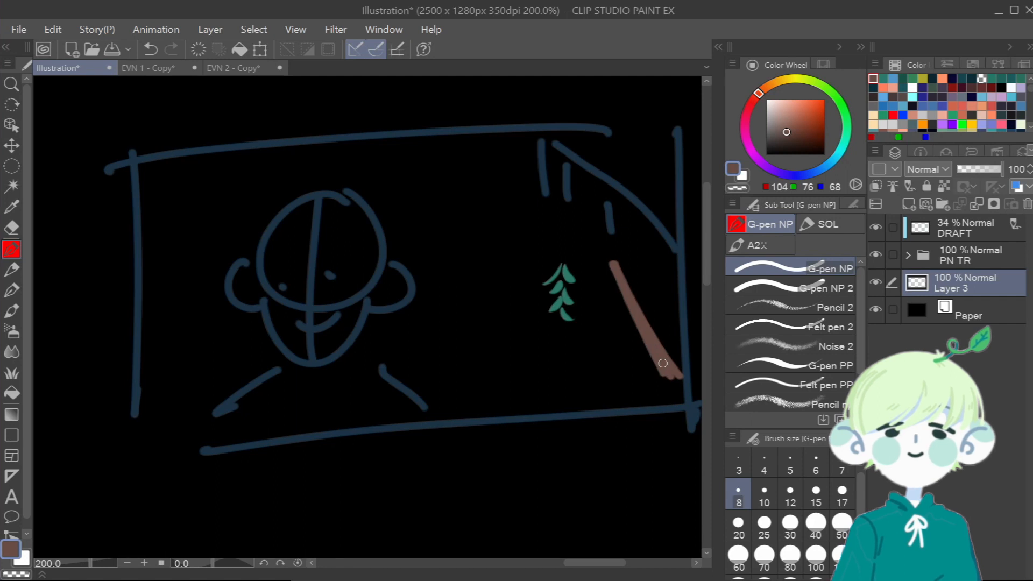
click(831, 365)
drag(643, 293, 649, 325)
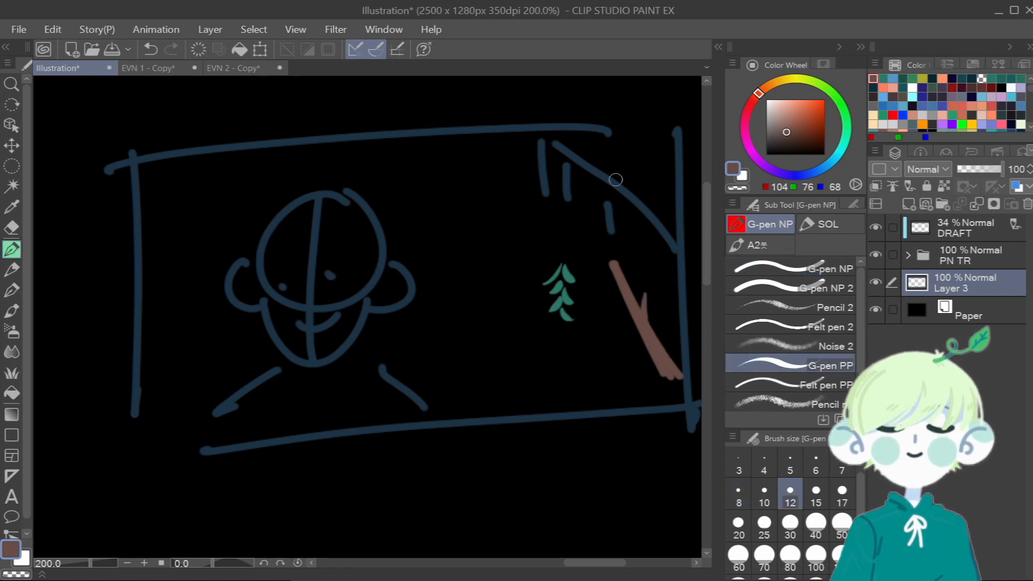
Add small green leaves to the trunk's tip, side branch and lower edge with the G-pen NP at size 8.
click(883, 79)
click(738, 494)
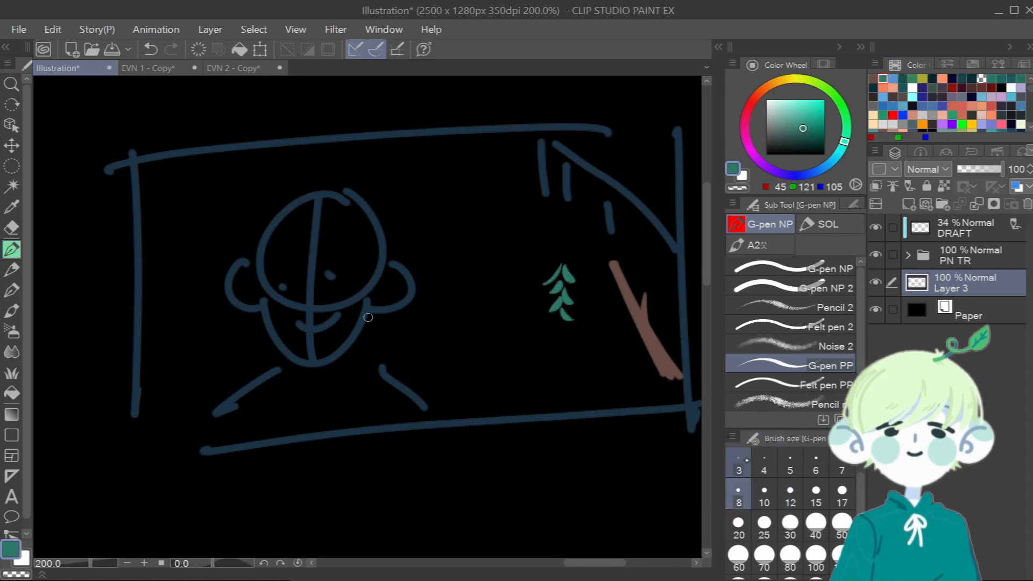
click(791, 267)
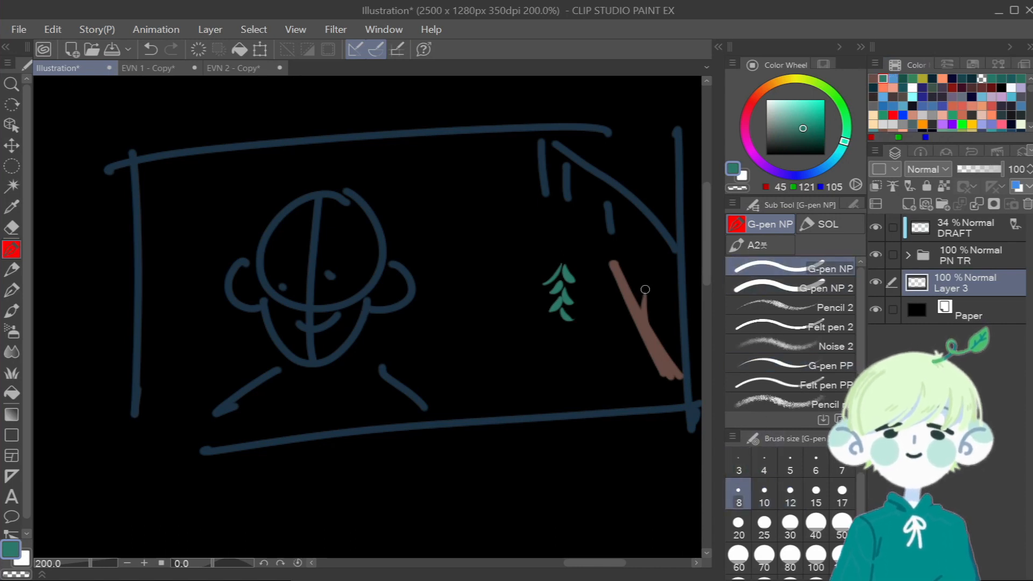
mouse_move(604, 264)
mouse_down()
mouse_move(595, 266)
mouse_move(620, 254)
mouse_up()
drag(645, 291, 641, 279)
drag(646, 291, 656, 298)
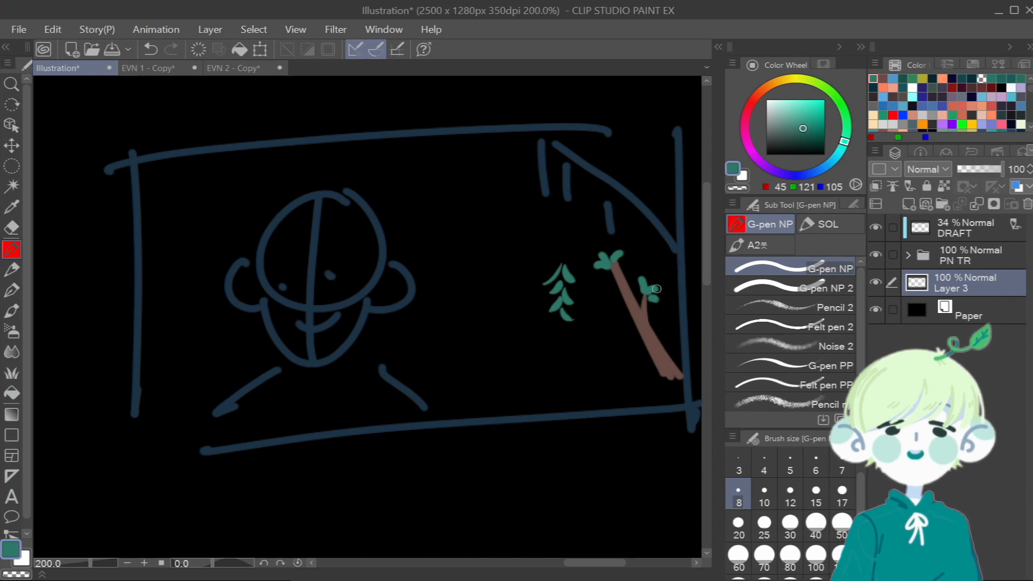
drag(622, 333, 637, 340)
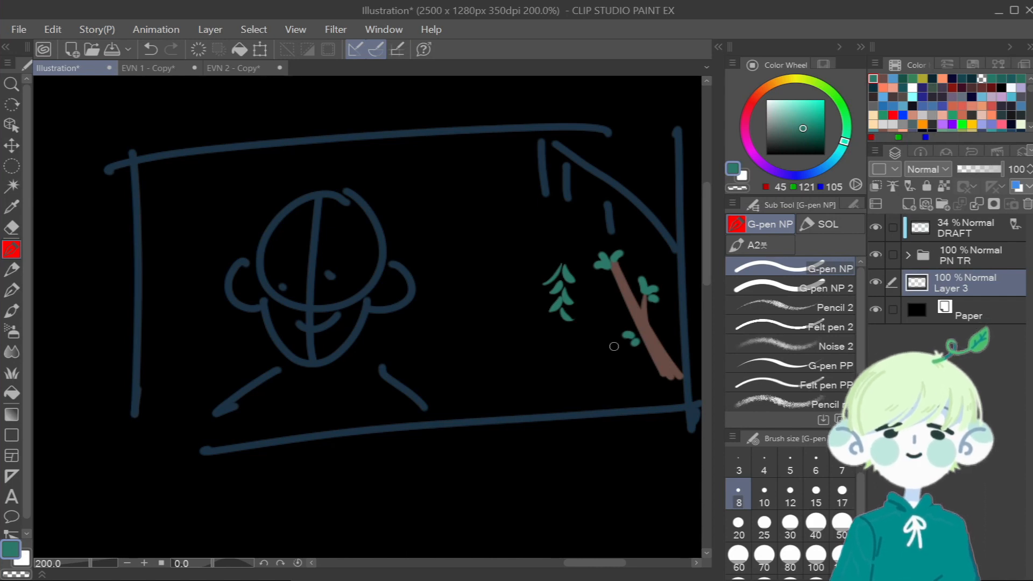
Wrap green vine strokes around the brown trunk and draw a long vine loop hanging beneath it, redoing the first loop.
scroll(614, 347, down, 1)
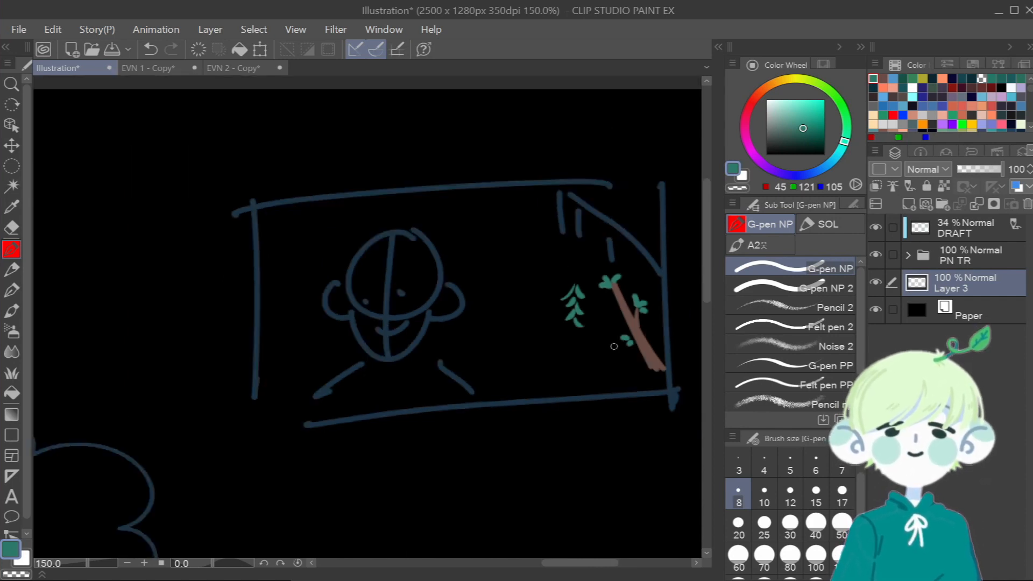
scroll(613, 346, up, 1)
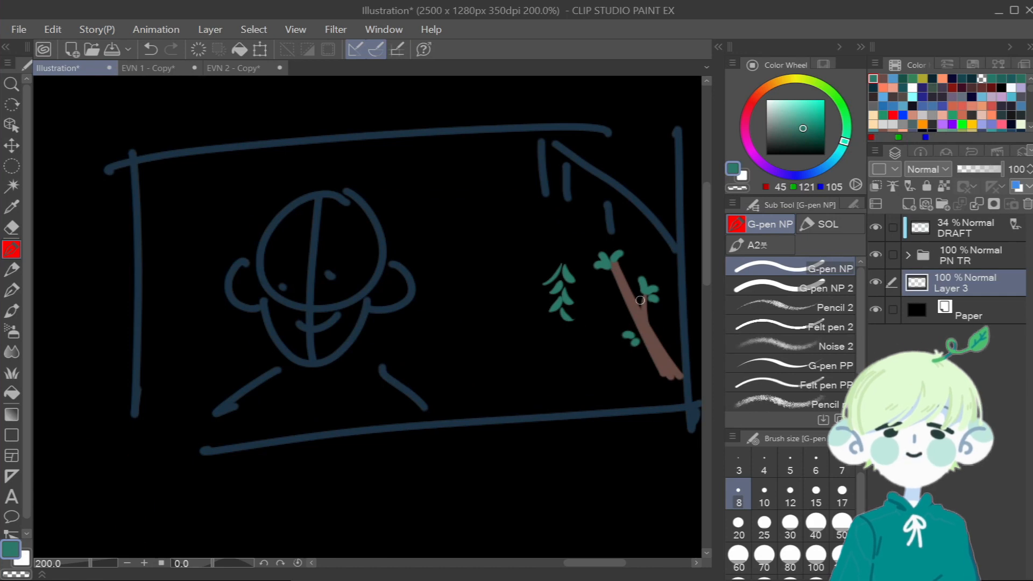
mouse_move(651, 357)
mouse_down()
mouse_move(659, 338)
mouse_move(667, 374)
mouse_up()
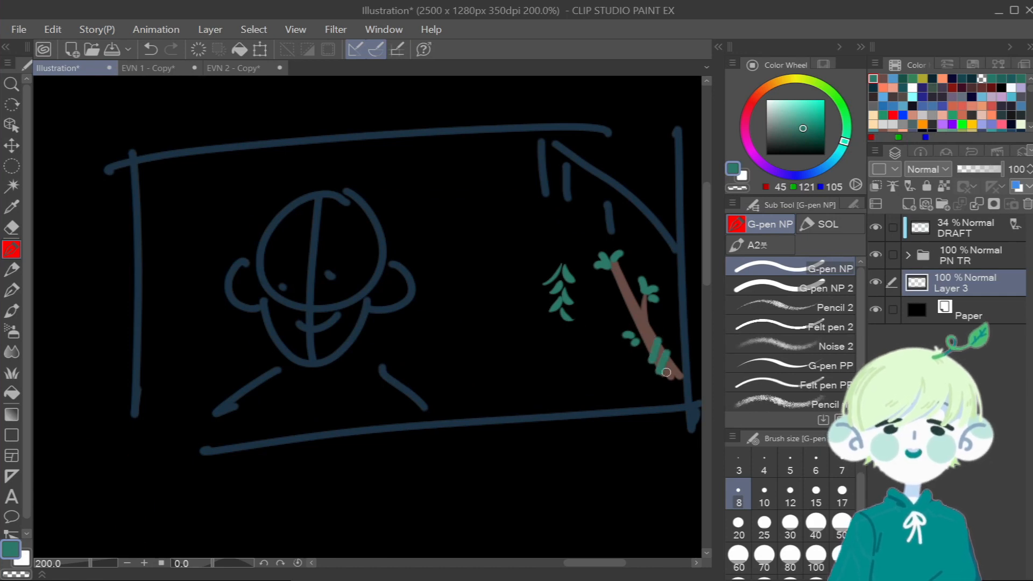
mouse_move(618, 290)
mouse_down()
mouse_move(627, 418)
mouse_move(642, 403)
mouse_move(641, 382)
mouse_move(657, 411)
mouse_move(683, 376)
mouse_up()
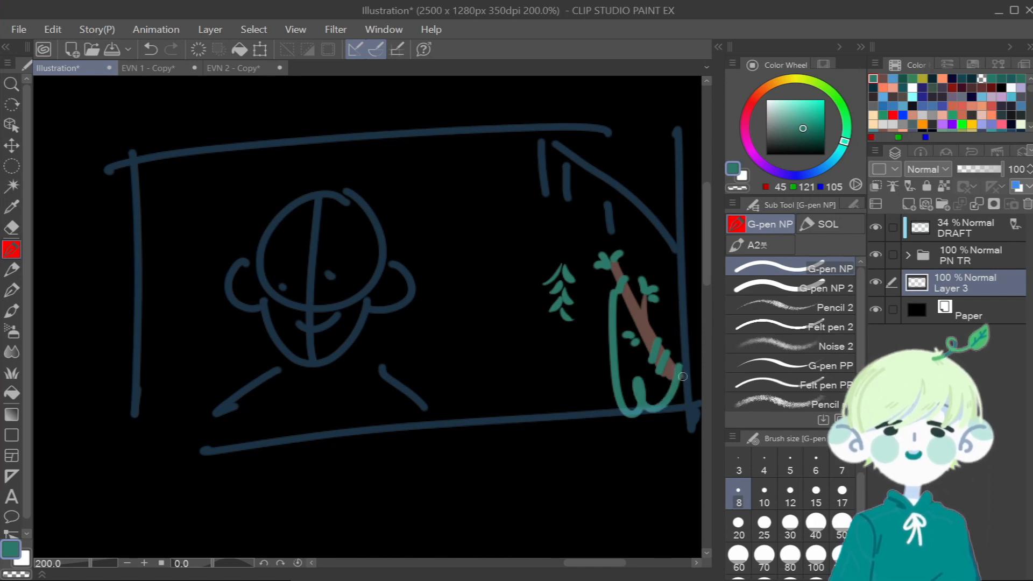
key(ctrl+z)
key(ctrl+z)
mouse_move(614, 295)
mouse_down()
mouse_move(618, 406)
mouse_move(644, 477)
mouse_move(679, 455)
mouse_move(683, 371)
mouse_move(679, 394)
mouse_move(665, 385)
mouse_move(674, 361)
mouse_up()
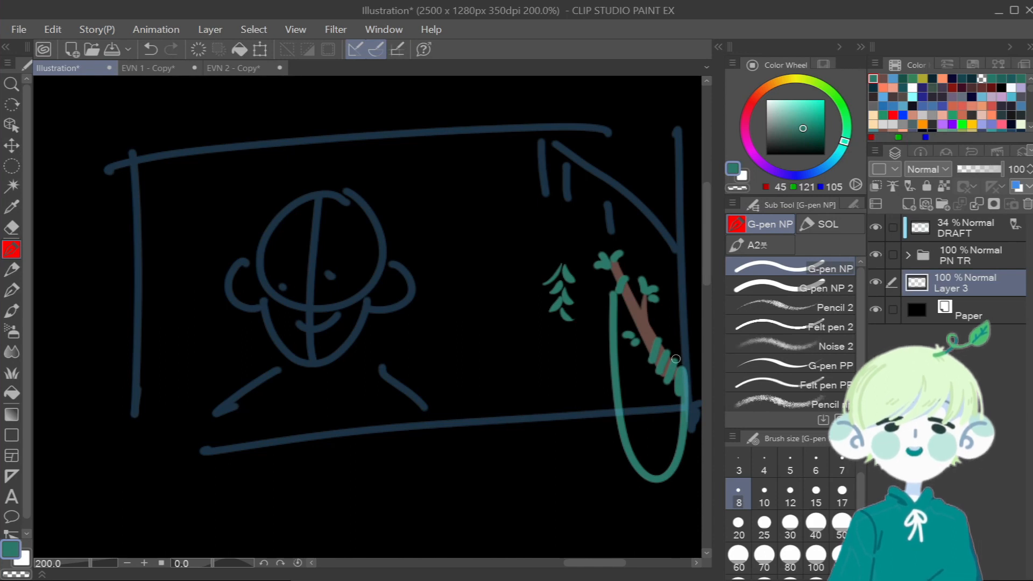
Draw a thick green wavy stroke above the cloud-shaped tree with the G-pen NP at size 25.
scroll(675, 359, down, 4)
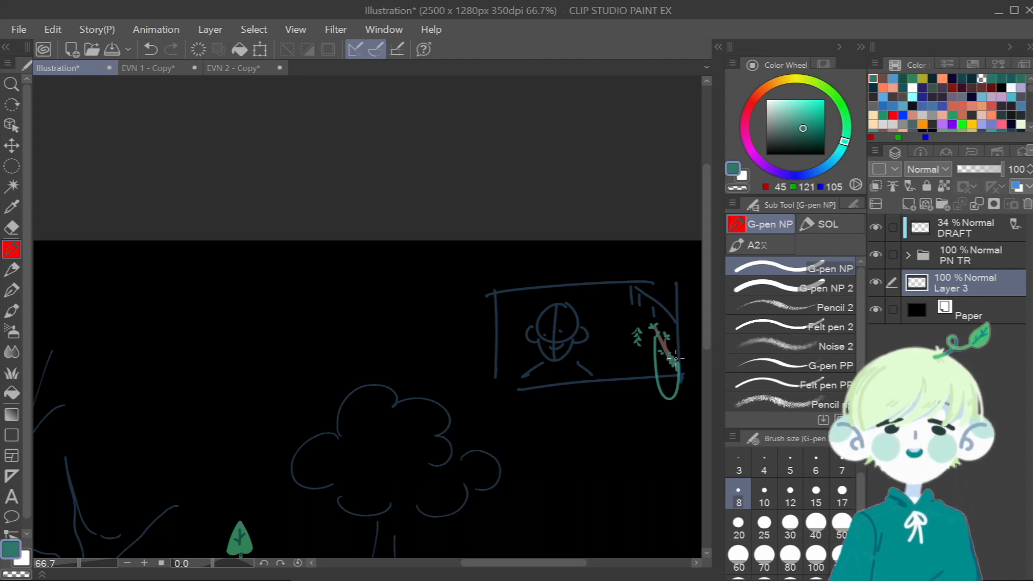
click(764, 525)
mouse_move(357, 342)
mouse_down()
mouse_move(412, 287)
mouse_move(386, 345)
mouse_move(422, 318)
mouse_move(444, 340)
mouse_up()
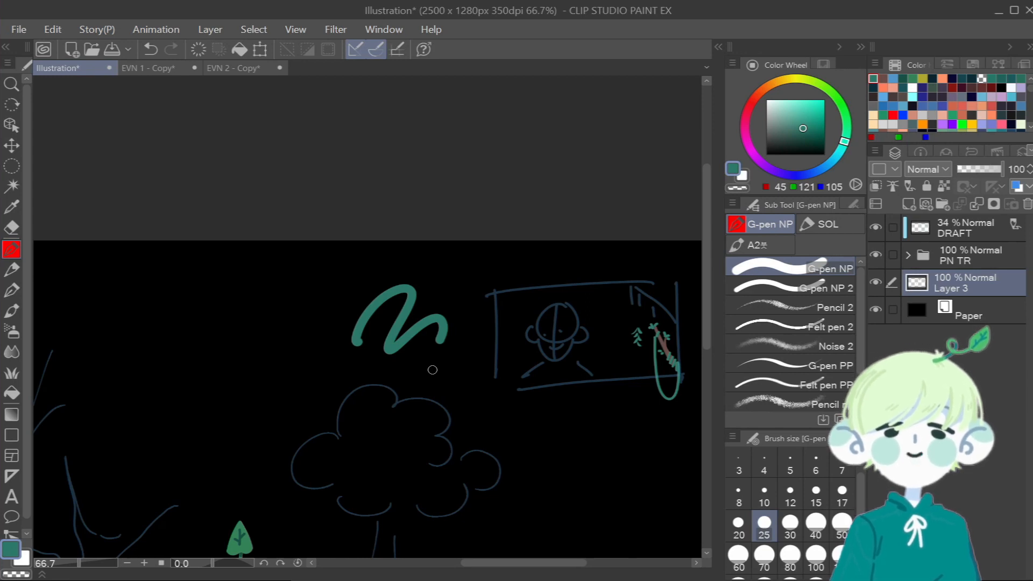
drag(521, 563, 544, 563)
drag(706, 307, 706, 364)
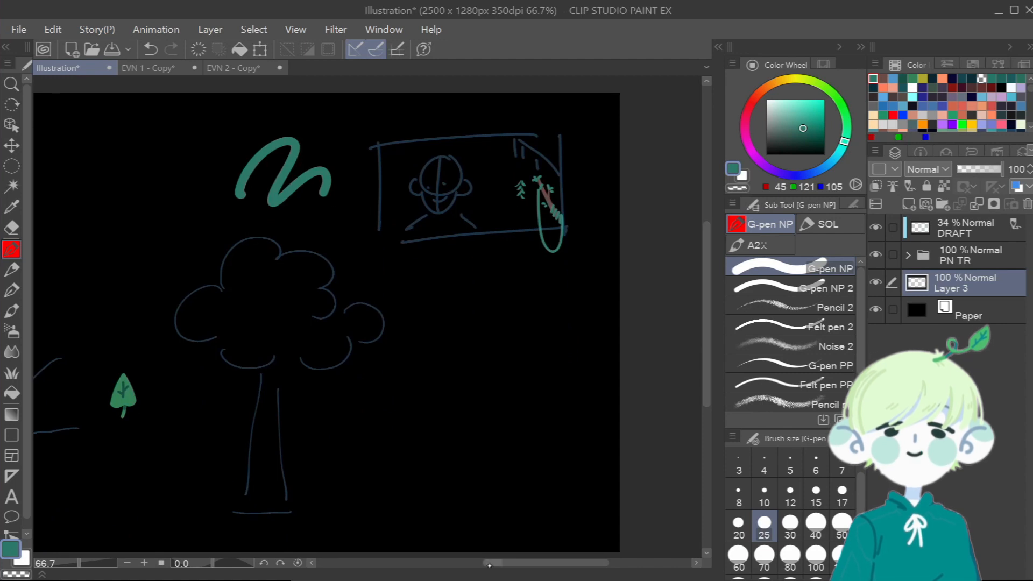
Paint a solid teal heart-shaped leaf beside the veined green leaf with the G-pen NP at size 30.
drag(496, 563, 434, 563)
ctrl+click(484, 414)
ctrl+click(488, 415)
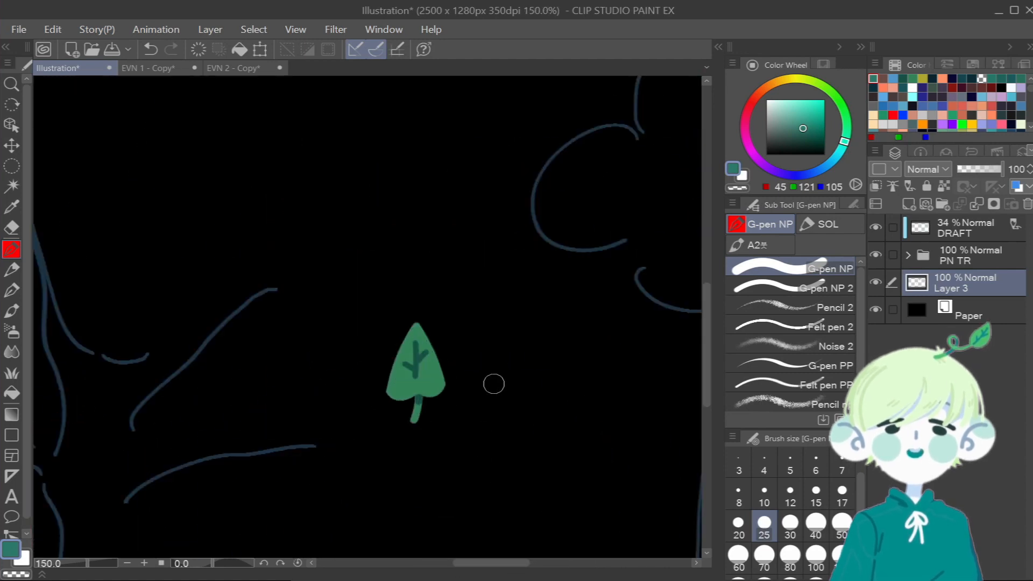
click(790, 495)
click(790, 522)
mouse_move(555, 341)
mouse_down()
mouse_move(534, 383)
mouse_move(545, 387)
mouse_move(555, 352)
mouse_move(574, 388)
mouse_move(561, 338)
mouse_up()
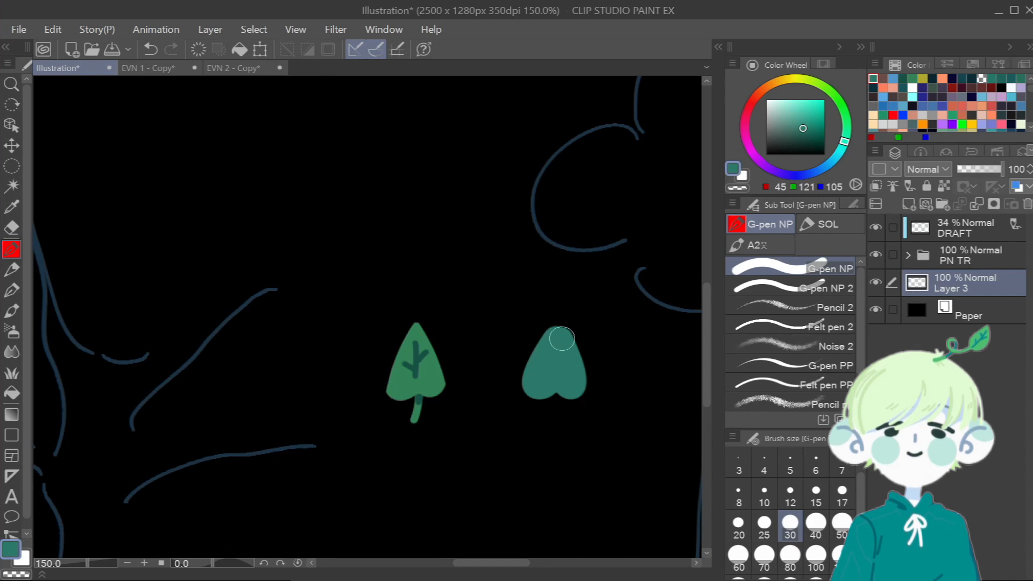
Draw a small outlined teal leaf with a short stem above the two filled leaves, using the G-pen NP at size 6.
click(739, 491)
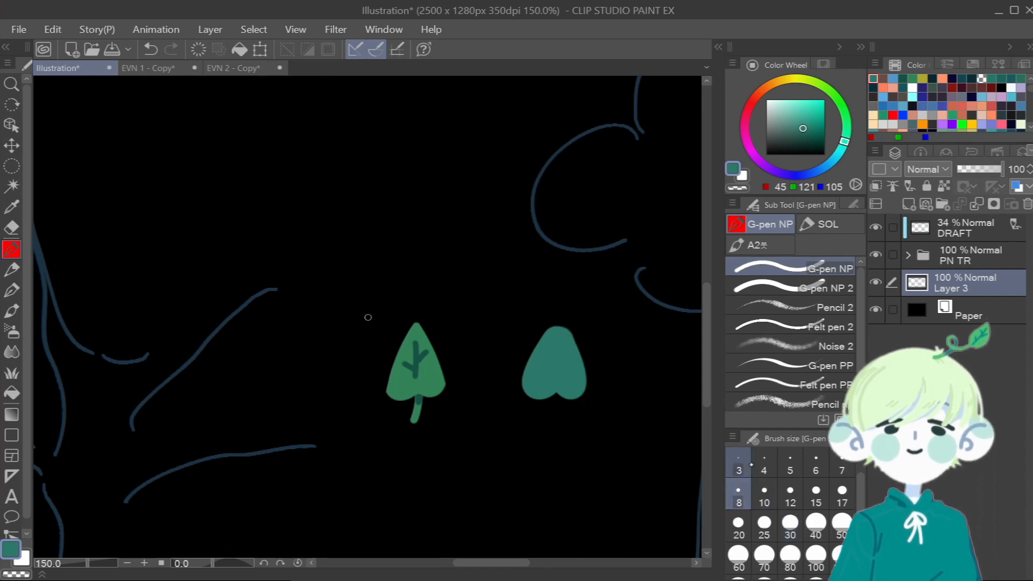
key(bracketleft)
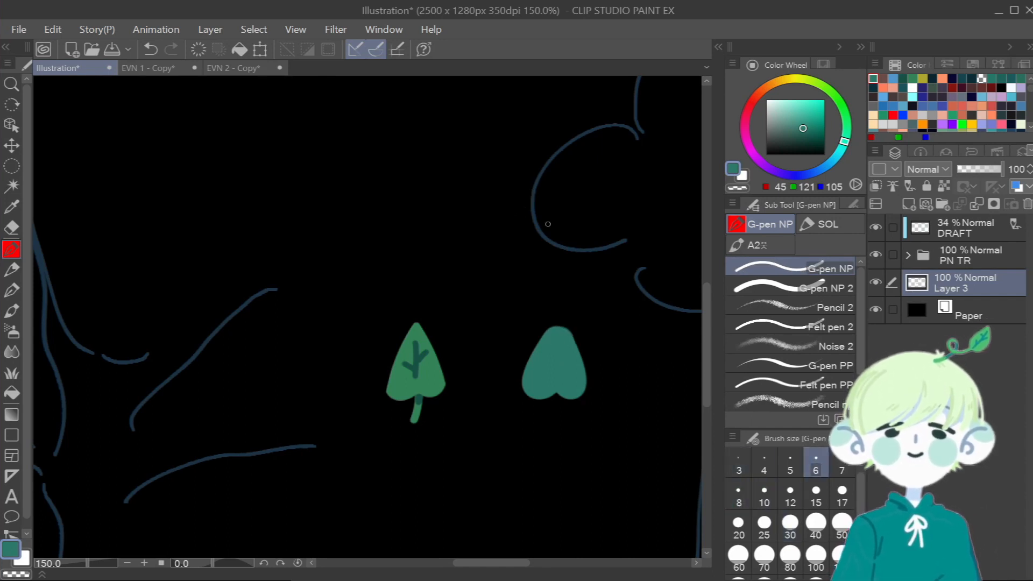
mouse_move(518, 212)
mouse_down()
mouse_move(503, 261)
mouse_move(522, 248)
mouse_move(520, 211)
mouse_move(548, 242)
mouse_move(528, 265)
mouse_up()
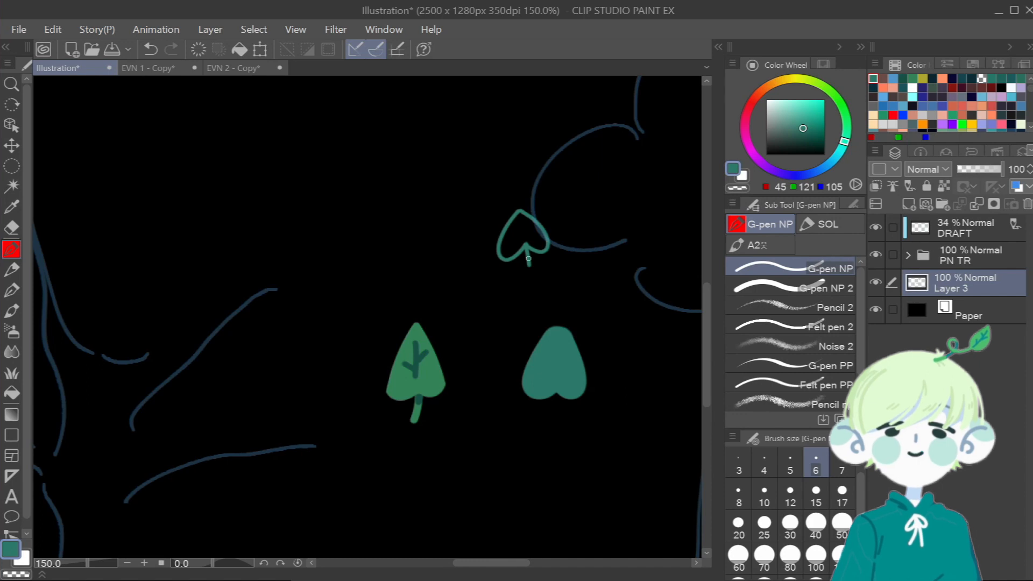
Trim the solid teal leaf to a pointed tip and narrower sides with the Hard eraser at size 25.
key(e)
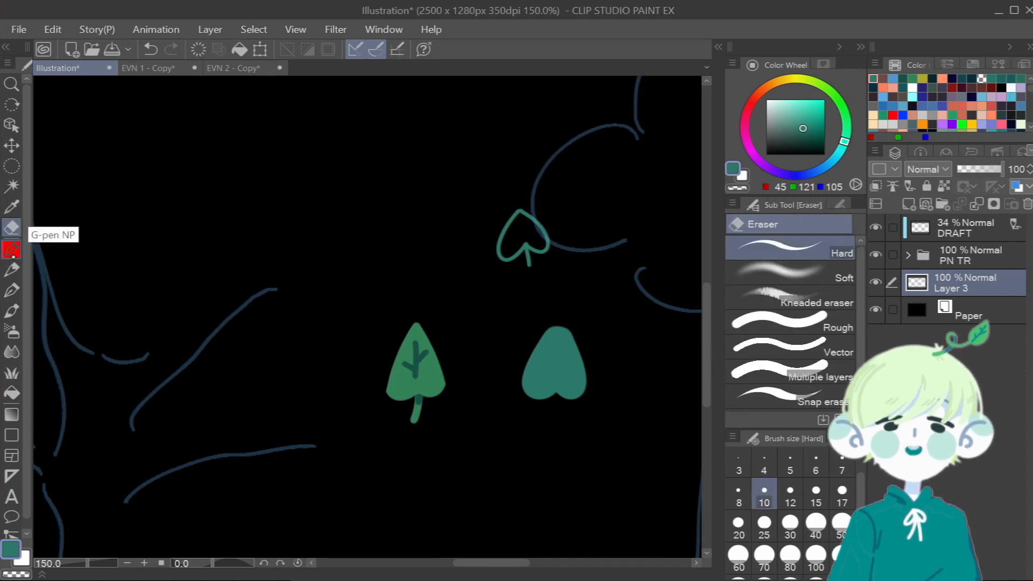
click(763, 525)
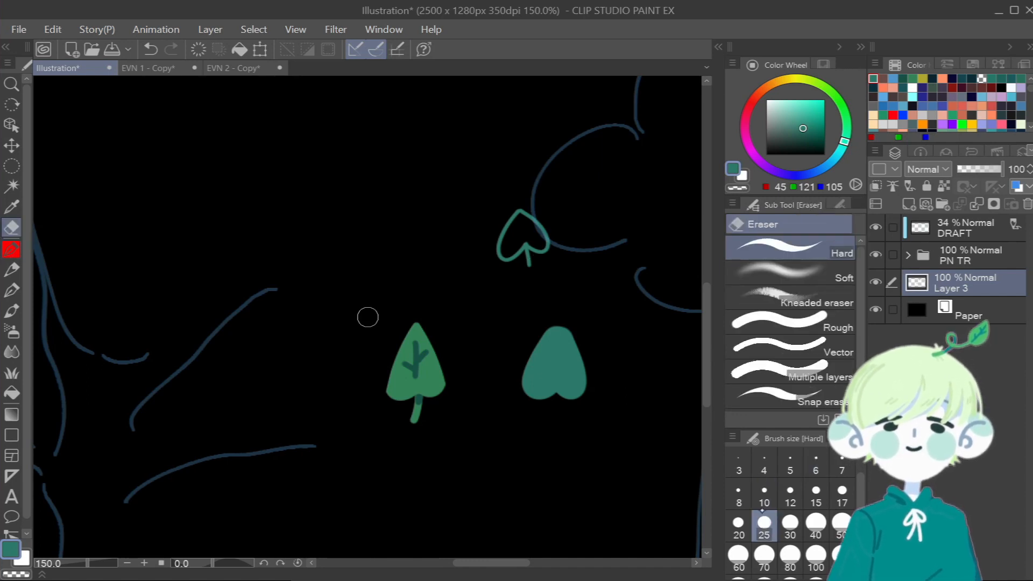
drag(573, 330, 593, 370)
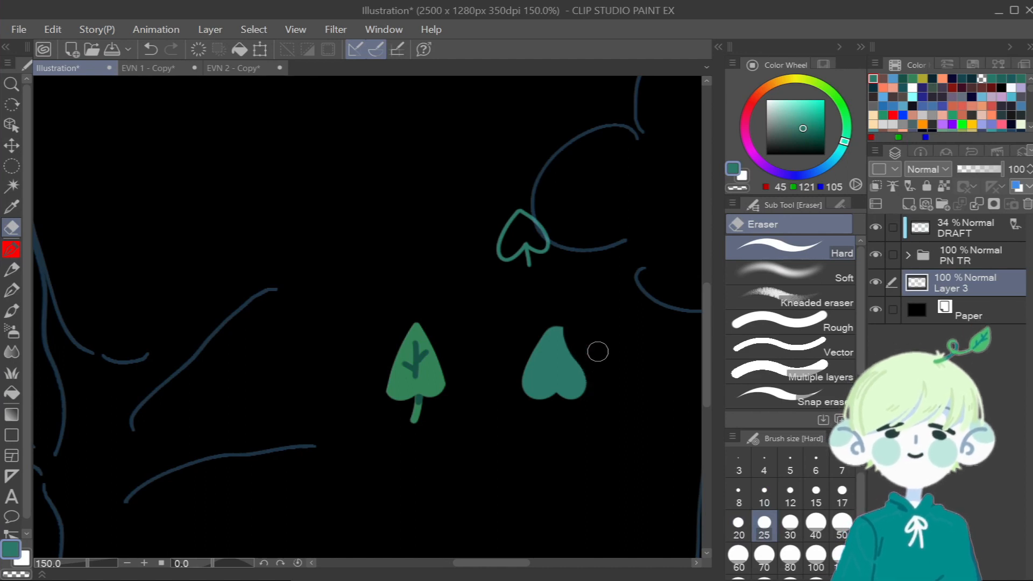
mouse_move(515, 398)
mouse_down()
mouse_move(517, 377)
mouse_move(559, 318)
mouse_move(589, 371)
mouse_move(576, 411)
mouse_up()
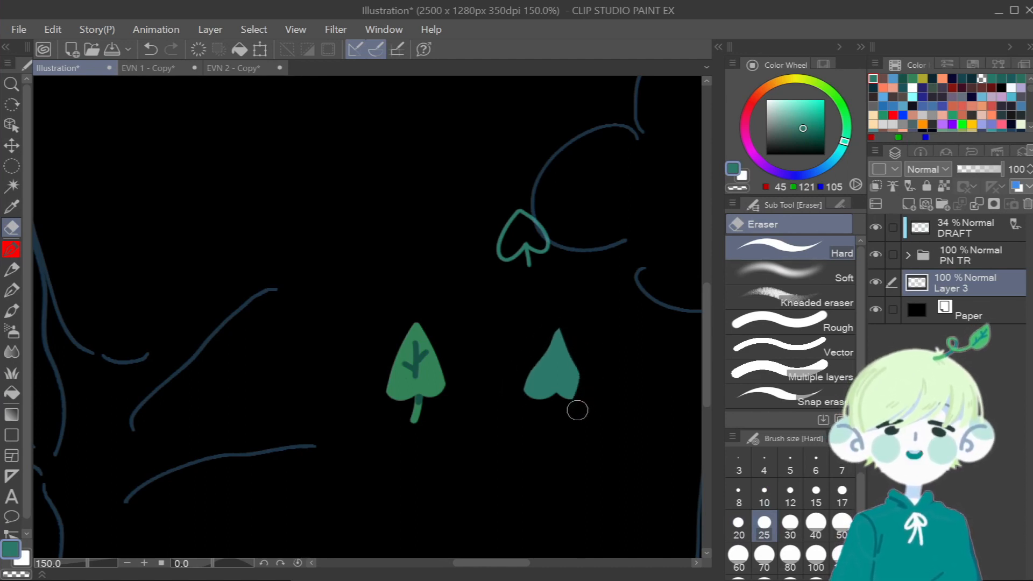
mouse_move(531, 353)
mouse_down()
mouse_move(522, 385)
mouse_move(539, 408)
mouse_up()
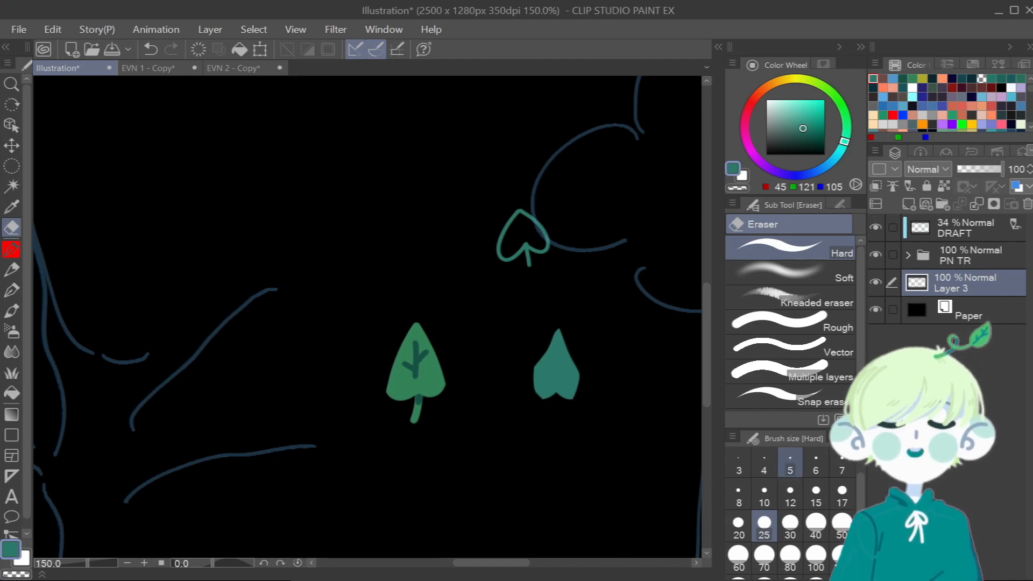
Cut notches into both sides of the teal leaf with the Hard eraser at size 10 and add a short G-pen NP stem.
click(763, 493)
mouse_move(571, 369)
mouse_down()
mouse_move(597, 369)
mouse_move(566, 362)
mouse_move(606, 345)
mouse_move(577, 315)
mouse_move(549, 348)
mouse_up()
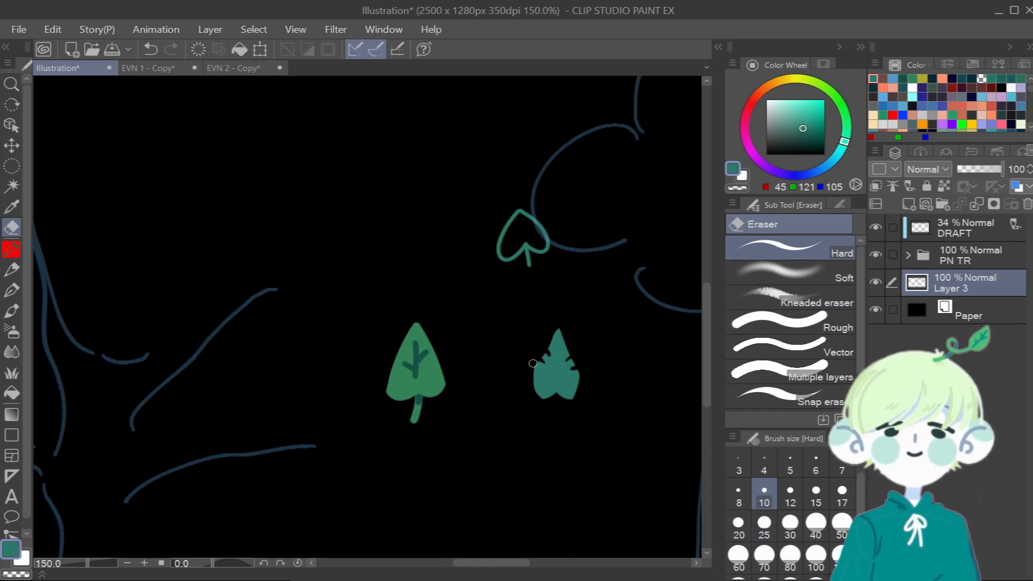
drag(533, 377, 540, 381)
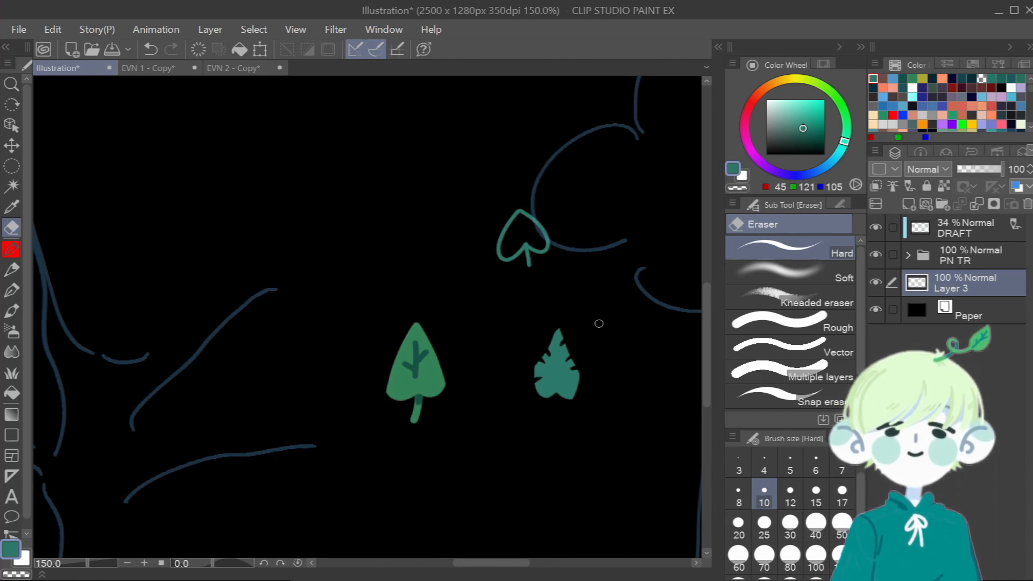
click(11, 249)
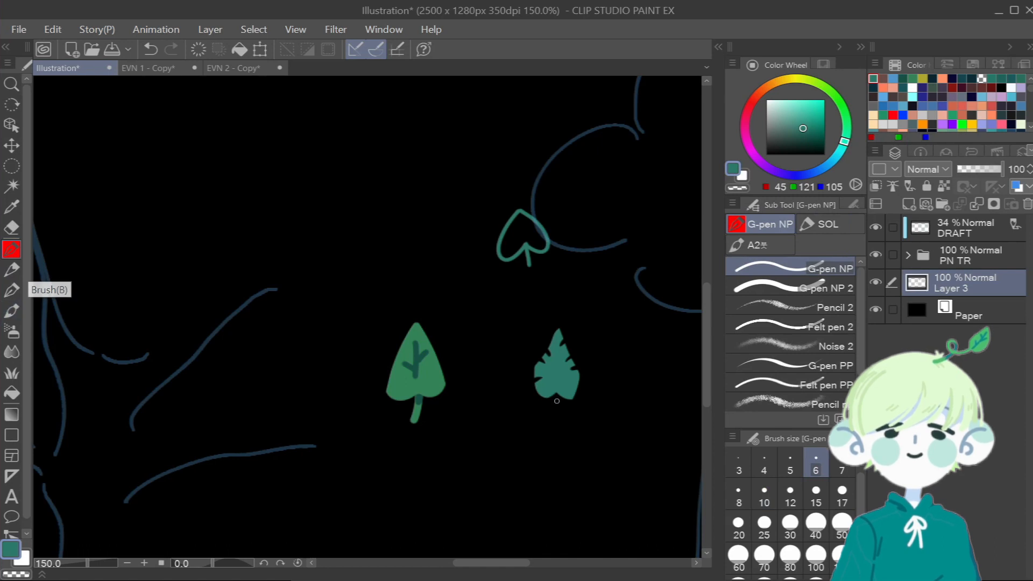
drag(556, 401, 554, 409)
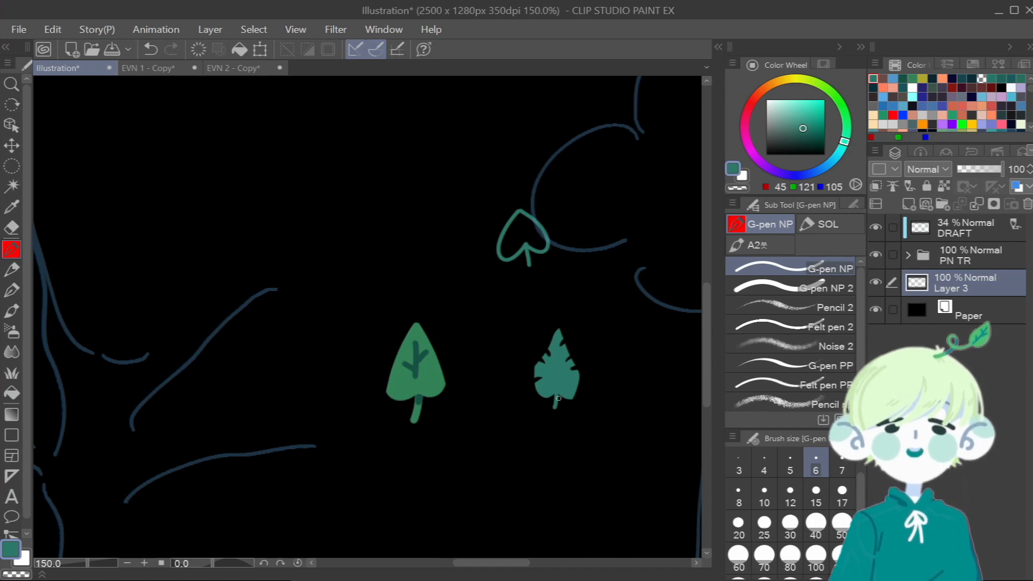
Switch to the EVN 2 - Copy illustration, add a new layer and choose bright red as the drawing colour.
scroll(558, 398, down, 4)
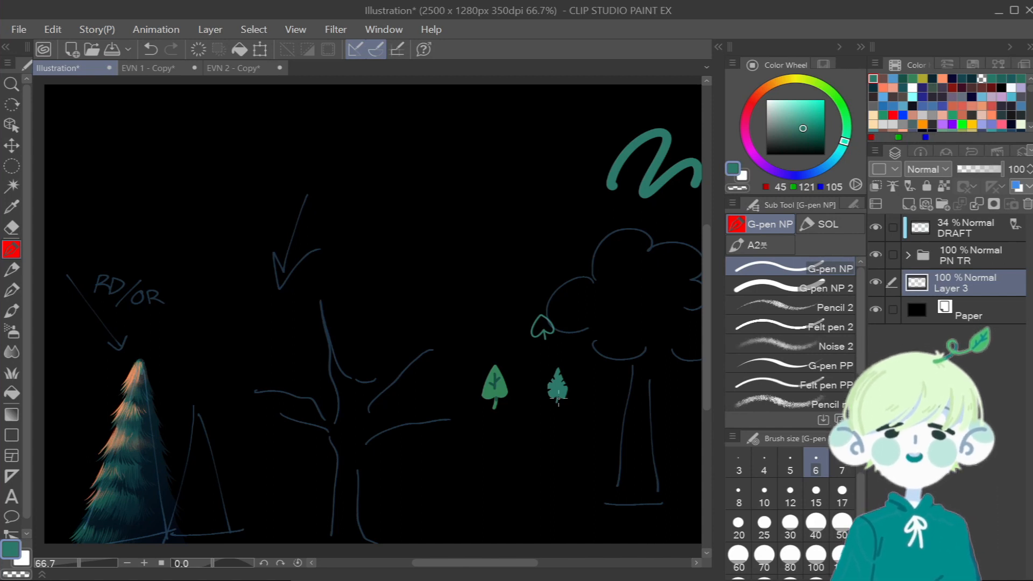
drag(470, 562, 456, 563)
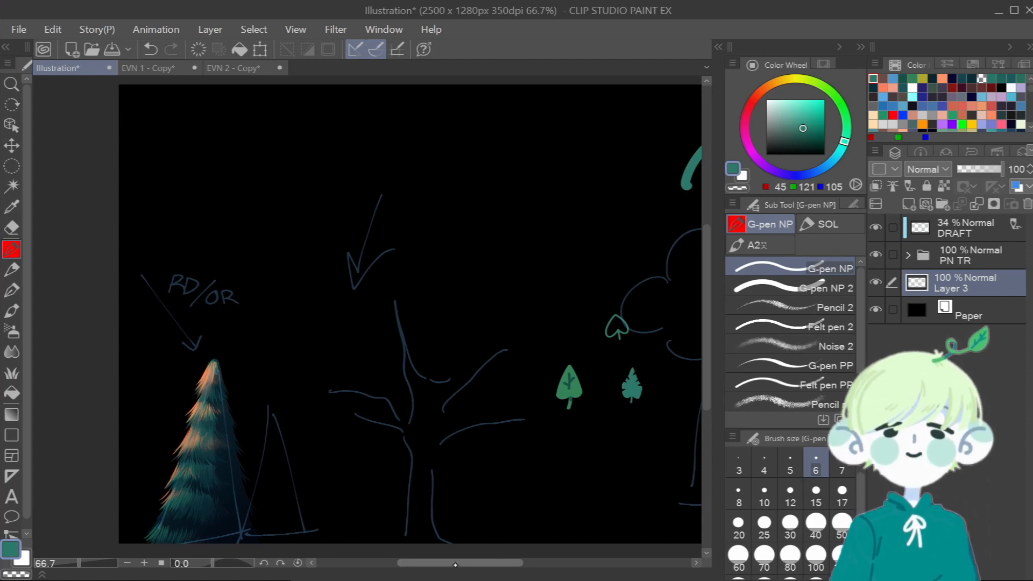
mouse_move(446, 564)
mouse_down()
mouse_move(472, 564)
mouse_move(464, 566)
mouse_up()
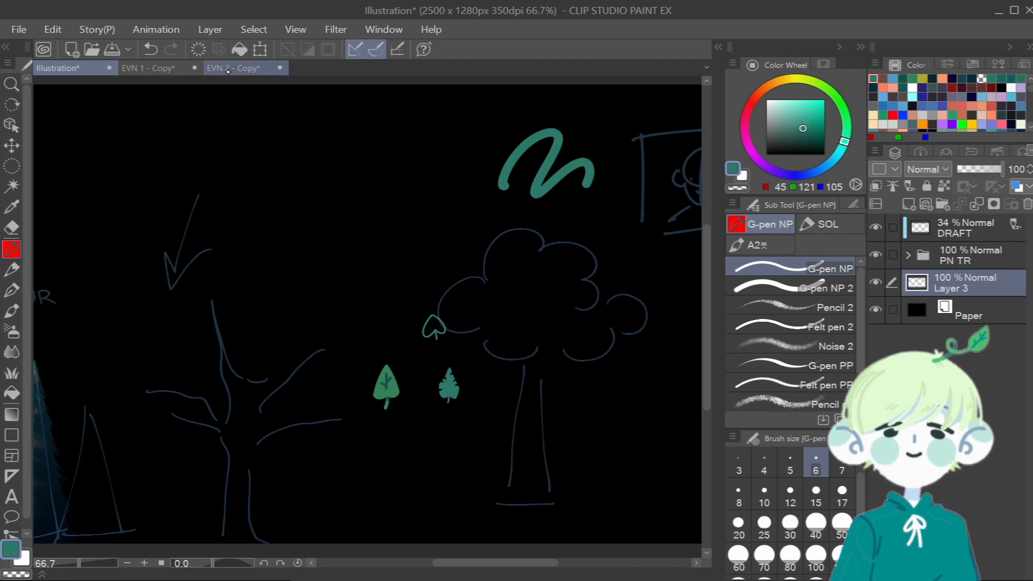
click(230, 69)
drag(467, 563, 497, 563)
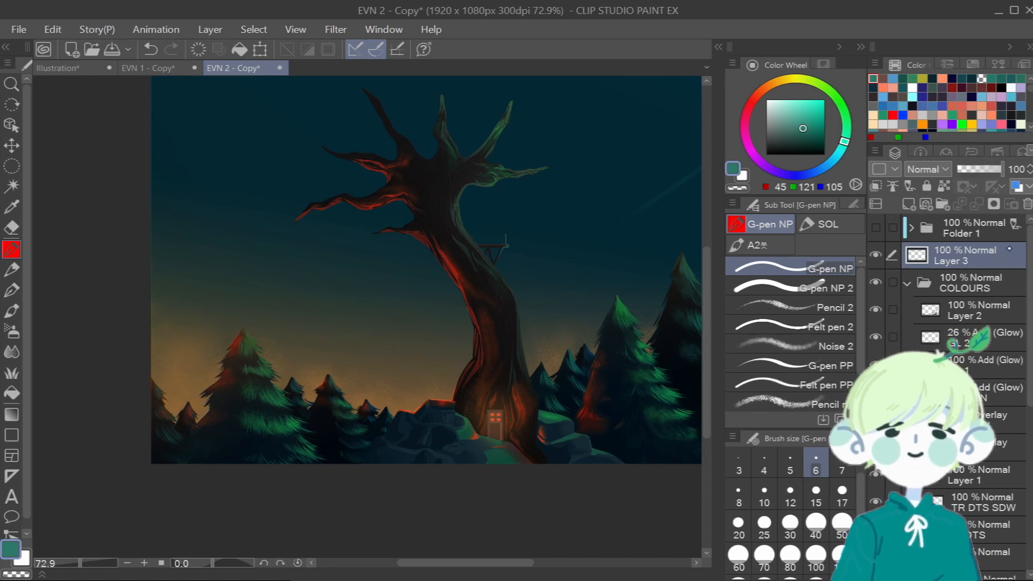
click(909, 204)
click(893, 115)
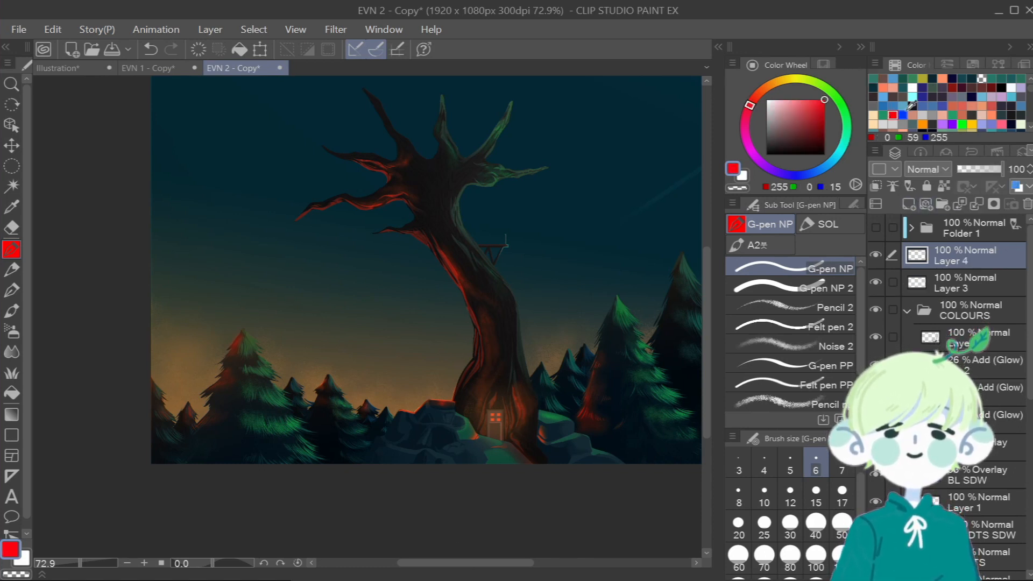
Trace both edges of the bare tree's trunk and its upper and right-hand branches in red with the G-pen NP at size 6.
drag(495, 562, 511, 562)
drag(706, 349, 706, 324)
drag(386, 287, 432, 352)
drag(355, 315, 393, 377)
mouse_move(386, 286)
mouse_down()
mouse_move(382, 258)
mouse_move(424, 240)
mouse_move(424, 226)
mouse_move(410, 227)
mouse_move(441, 234)
mouse_move(425, 242)
mouse_move(476, 229)
mouse_up()
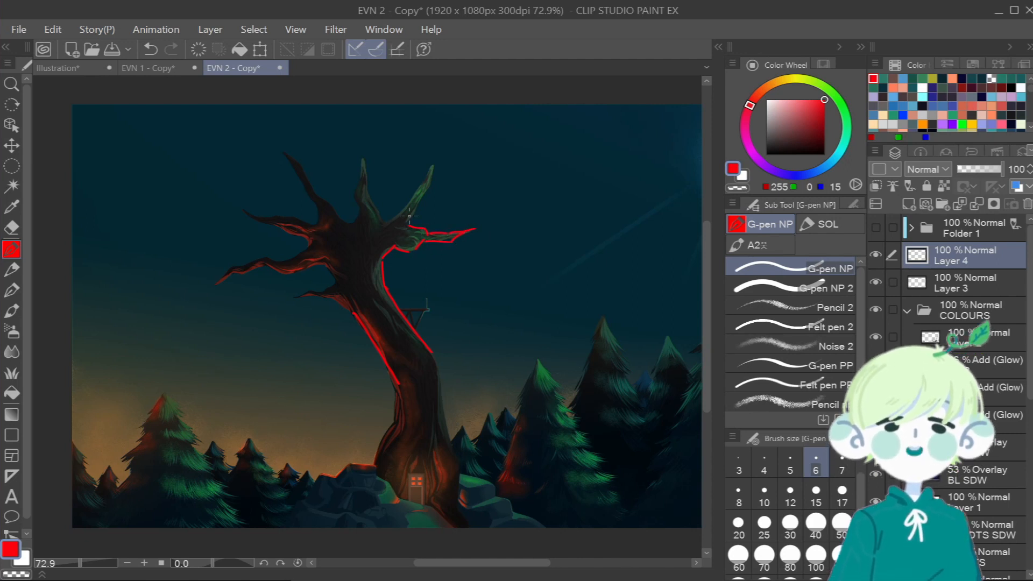
mouse_move(316, 195)
mouse_down()
mouse_move(338, 219)
mouse_move(358, 216)
mouse_move(363, 160)
mouse_move(379, 219)
mouse_up()
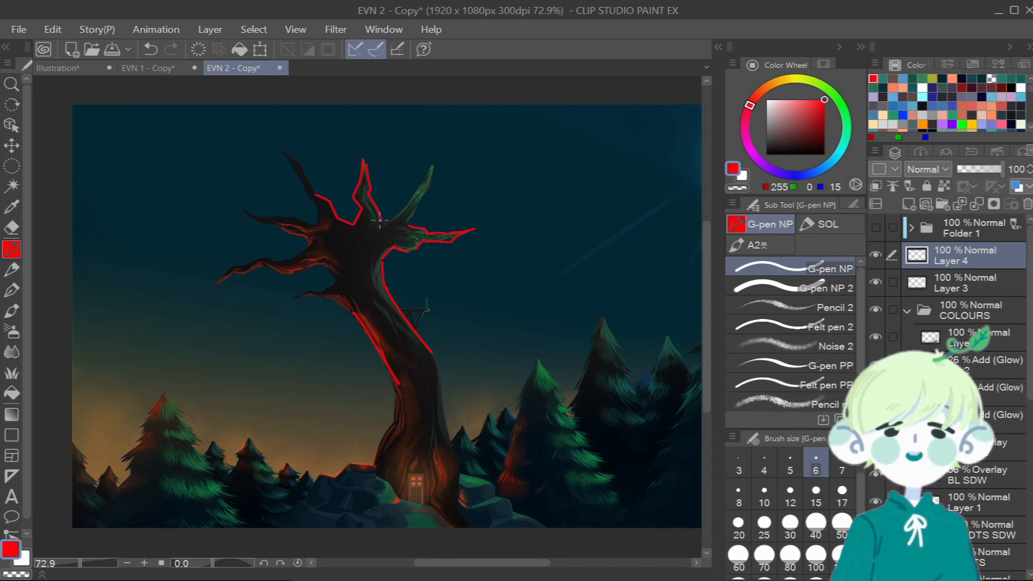
Sketch a curving red trunk with branches below the moon, plus a small round-crowned tree above the right-hand conifers.
drag(507, 563, 534, 542)
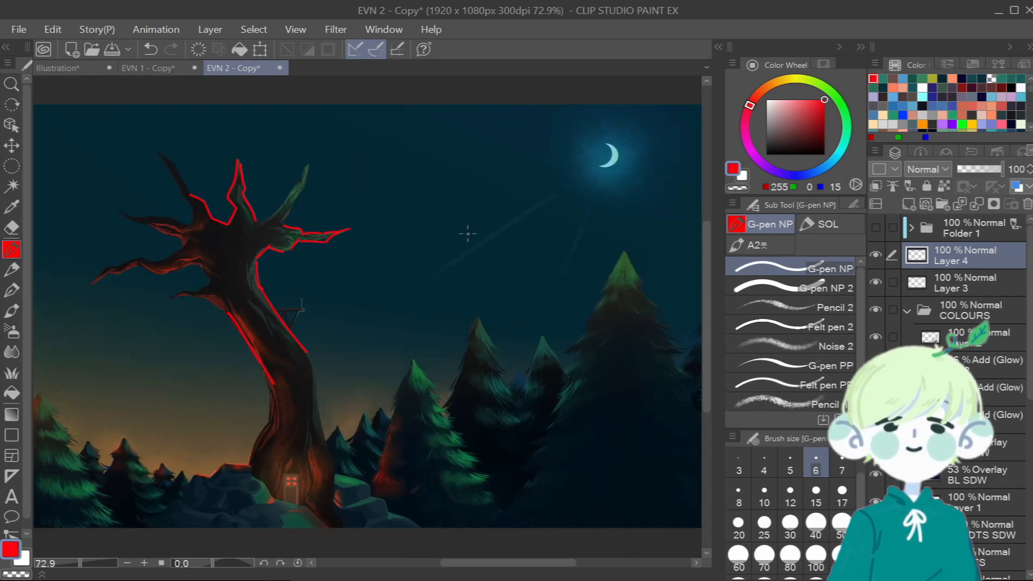
mouse_move(487, 230)
mouse_down()
mouse_move(429, 363)
mouse_move(449, 416)
mouse_up()
mouse_move(515, 235)
mouse_down()
mouse_move(491, 284)
mouse_move(475, 369)
mouse_move(514, 415)
mouse_up()
drag(518, 242, 593, 185)
mouse_move(520, 216)
mouse_down()
mouse_move(573, 202)
mouse_move(576, 184)
mouse_up()
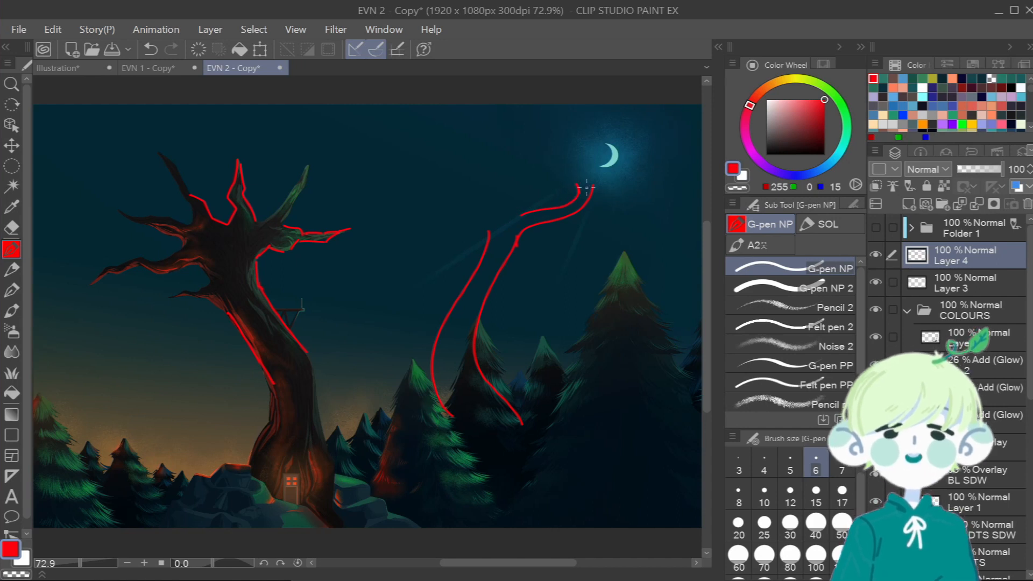
mouse_move(487, 232)
mouse_down()
mouse_move(463, 204)
mouse_move(435, 201)
mouse_up()
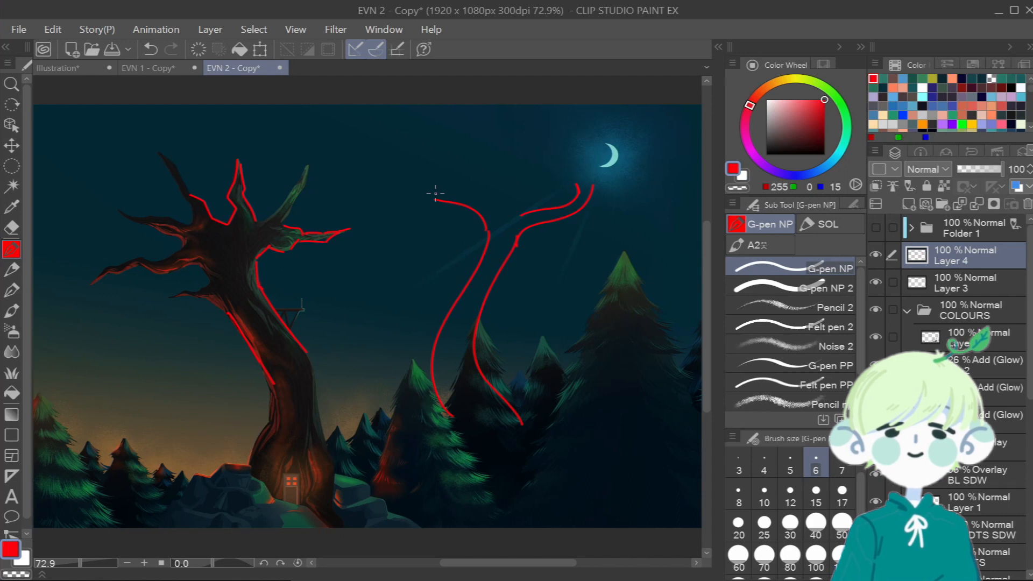
scroll(484, 210, right, 3)
mouse_move(550, 221)
mouse_down()
mouse_move(514, 250)
mouse_move(539, 220)
mouse_move(520, 283)
mouse_up()
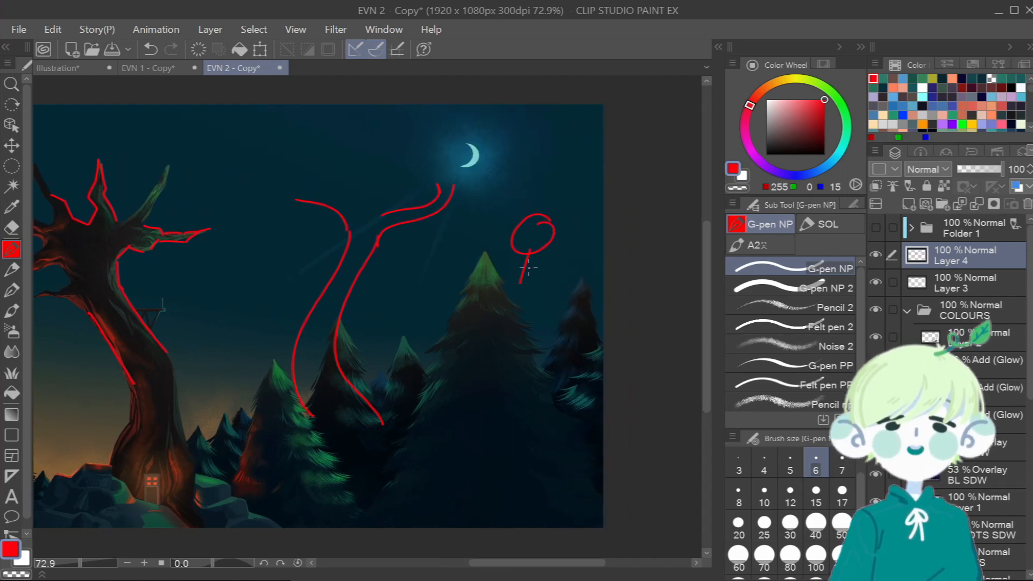
Return to the Illustration document and paint a solid teal oval crown over the cloud-shaped tree with the G-pen NP at size 80.
click(57, 68)
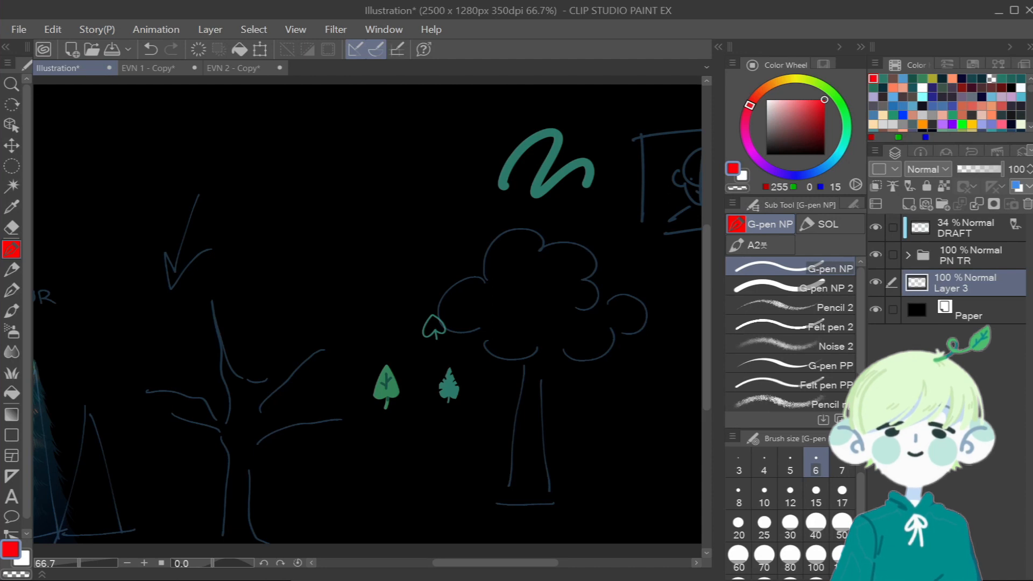
click(883, 78)
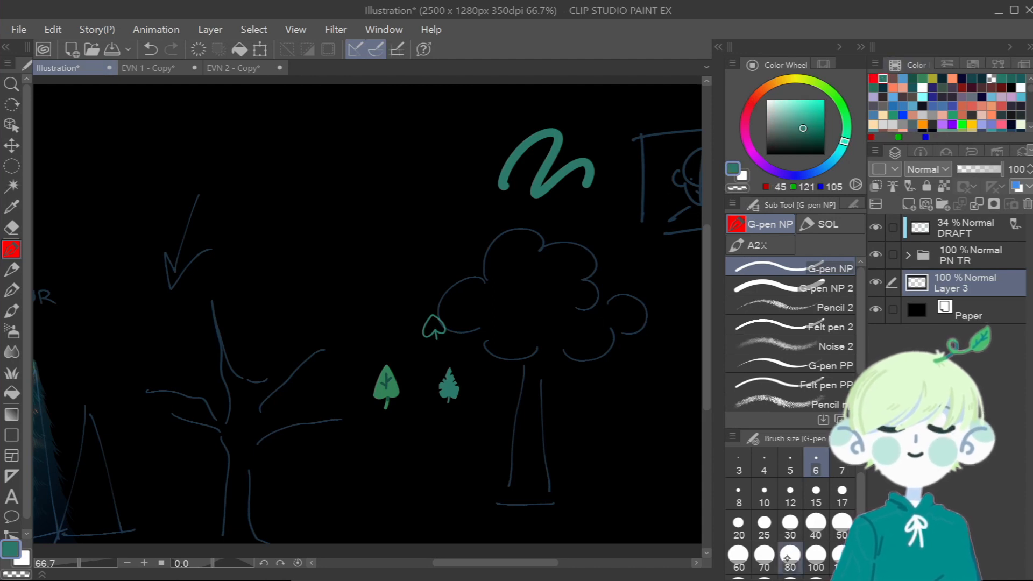
click(788, 557)
mouse_move(602, 317)
mouse_down()
mouse_move(559, 357)
mouse_move(597, 328)
mouse_up()
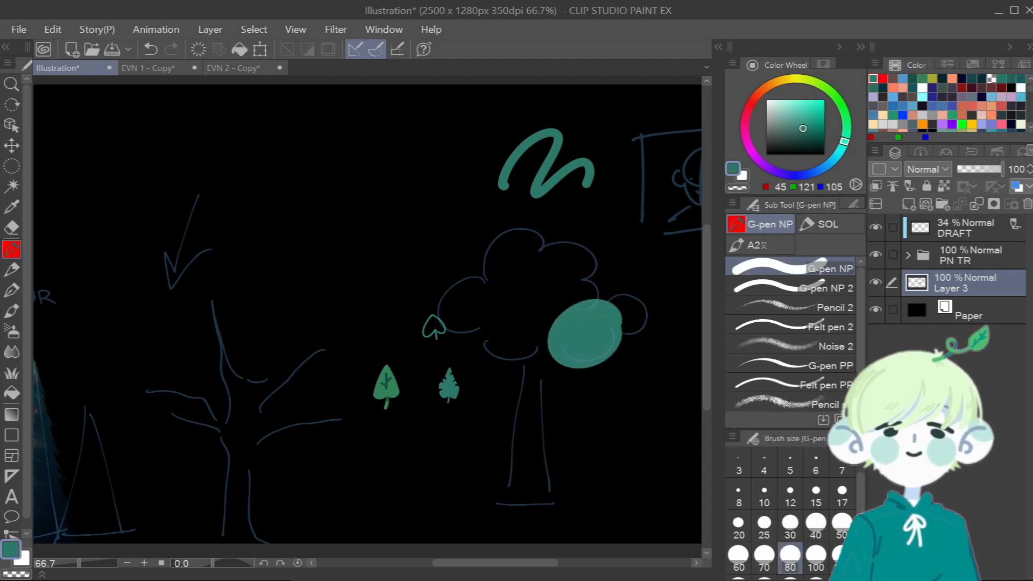
Paint a short orange-brown trunk under the small teal crown with the G-pen NP at size 20.
click(961, 114)
click(739, 522)
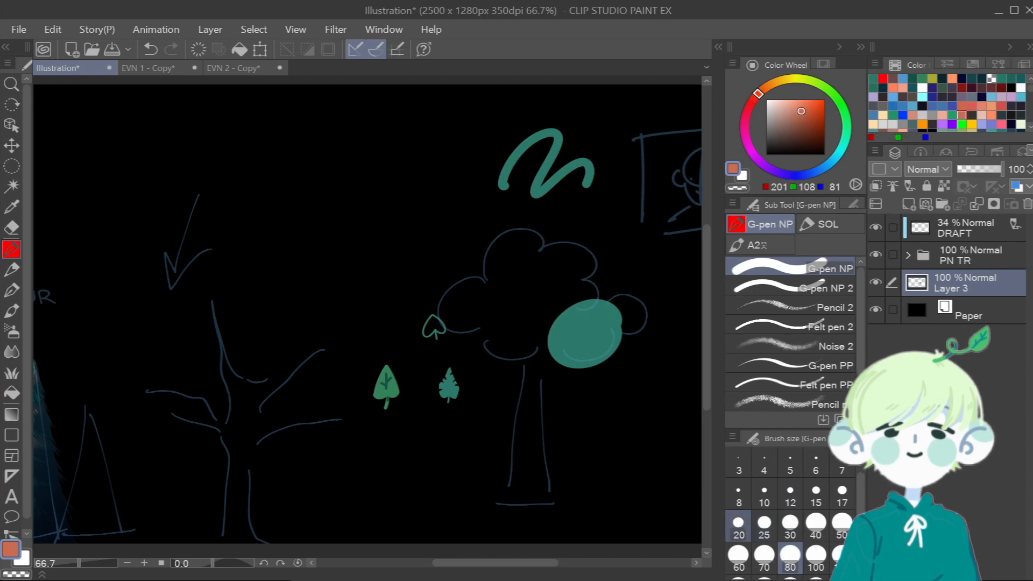
mouse_move(580, 365)
mouse_down()
mouse_move(580, 391)
mouse_move(580, 381)
mouse_up()
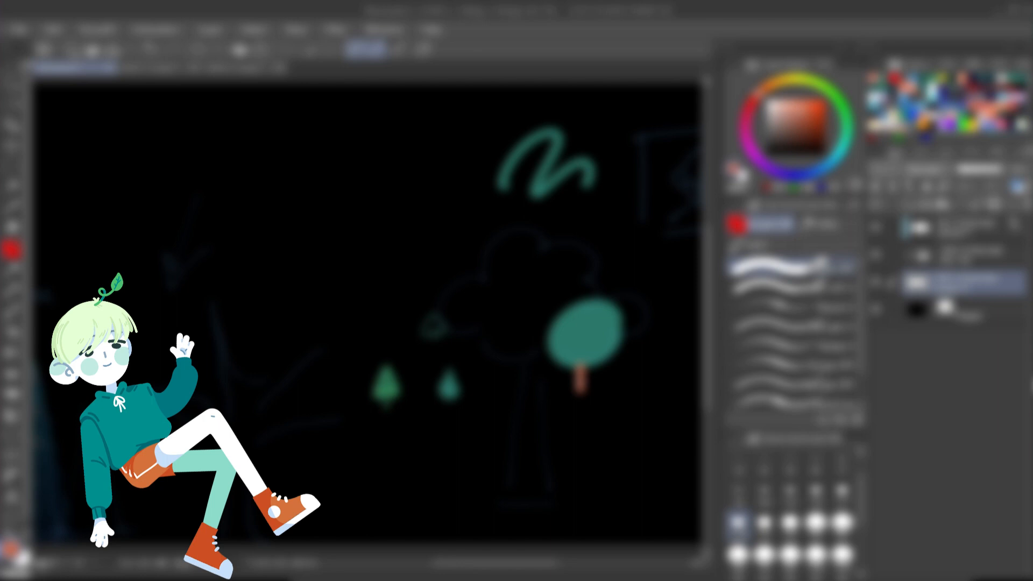
Make a tall elliptical selection over the bare tree sketch, fill it with teal as a large crown, and deselect.
mouse_move(495, 562)
mouse_down()
mouse_move(503, 562)
mouse_move(481, 562)
mouse_up()
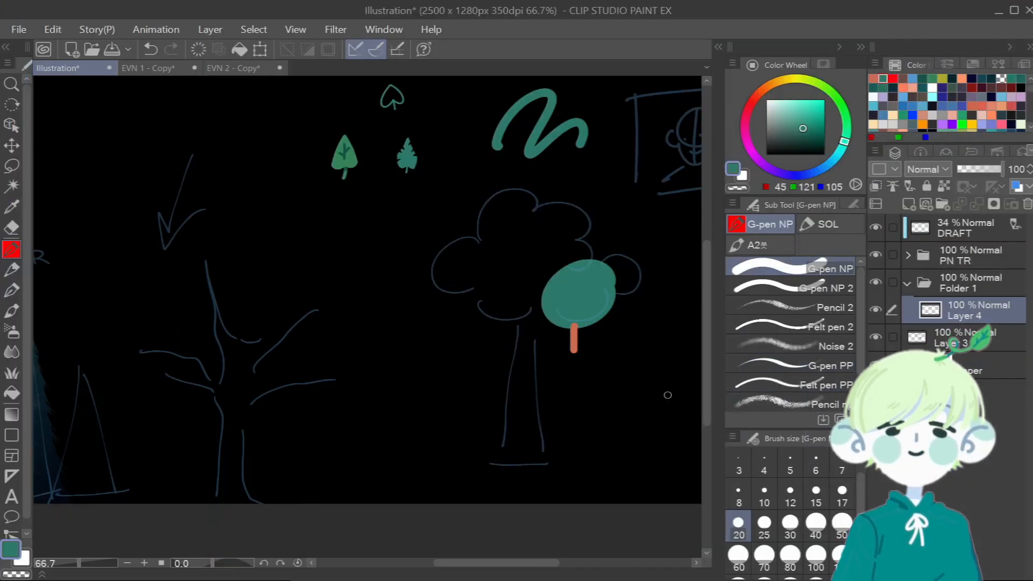
key(m)
click(790, 274)
mouse_move(190, 221)
mouse_down()
mouse_move(257, 334)
mouse_move(396, 473)
mouse_up()
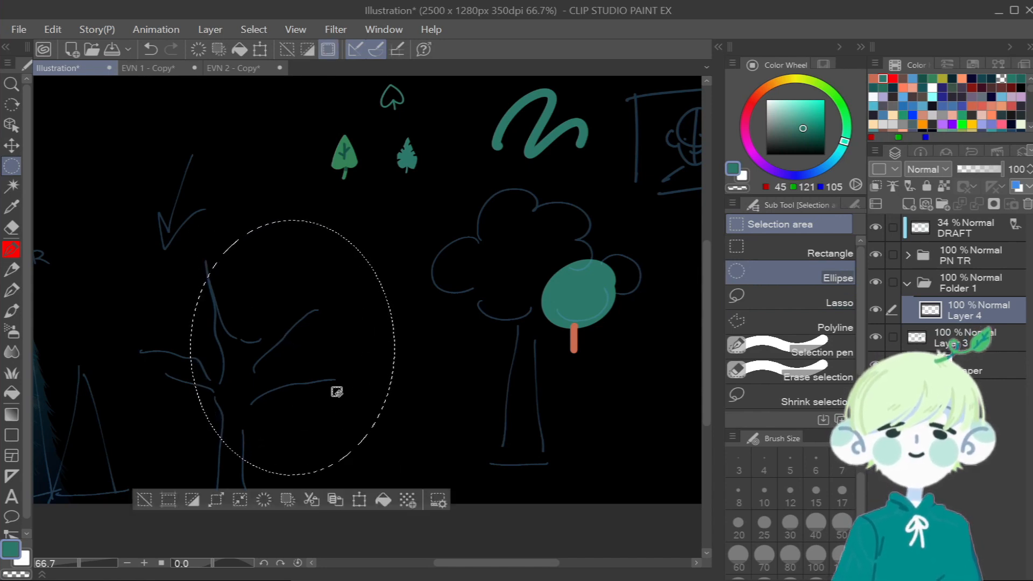
drag(337, 392, 298, 396)
click(345, 503)
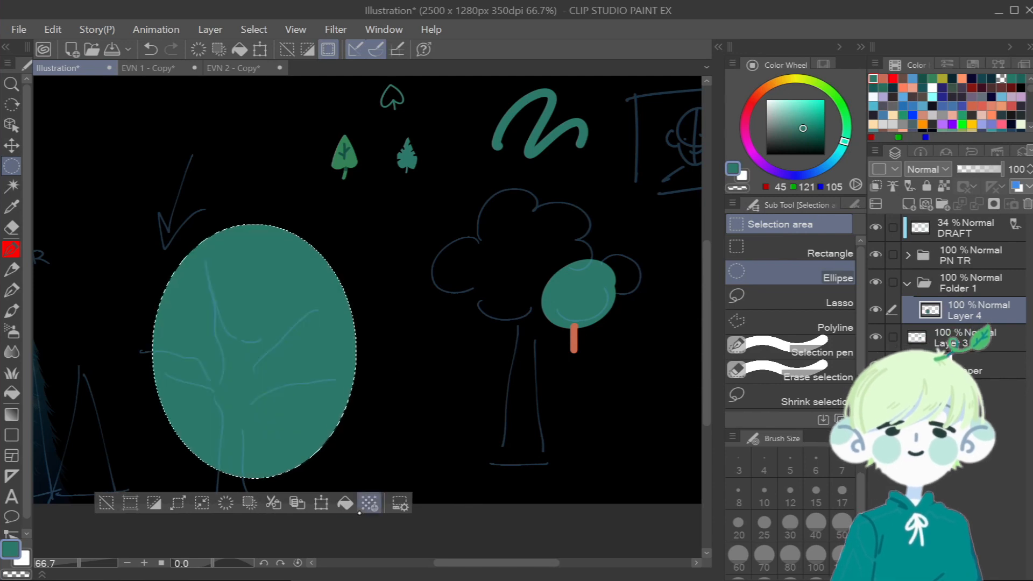
key(ctrl+d)
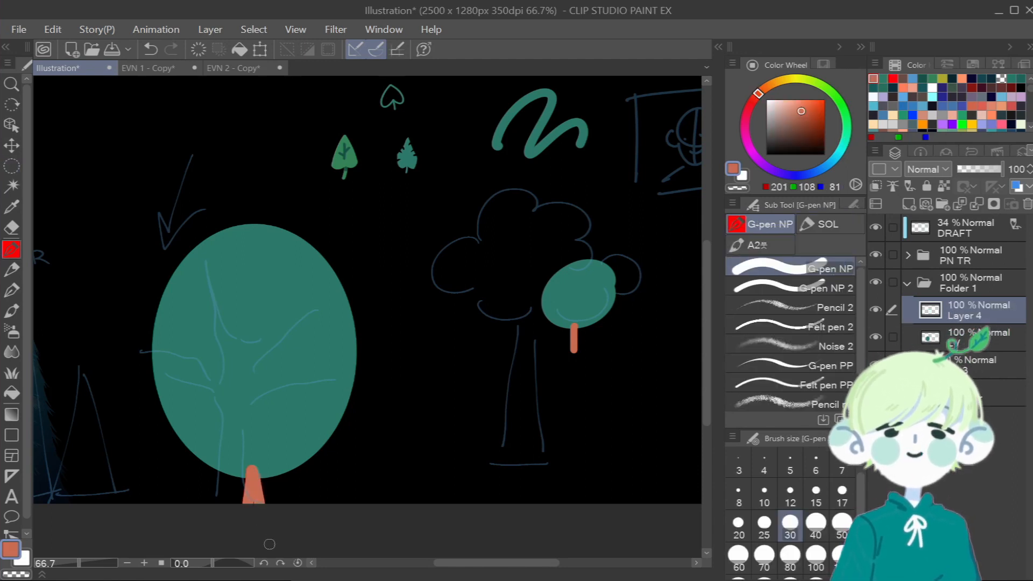
Undo the large oval tree's trunk and repaint it as a wider, rounded orange-brown trunk with the G-pen NP at size 25.
click(763, 523)
key(ctrl+z)
key(ctrl+z)
click(250, 469)
drag(251, 469, 242, 530)
mouse_move(257, 480)
mouse_down()
mouse_move(253, 531)
mouse_move(250, 466)
mouse_move(251, 496)
mouse_move(258, 466)
mouse_move(258, 487)
mouse_up()
Narrow the orange-brown trunk toward its top and roughen its tip with the Hard eraser at size 15.
click(11, 228)
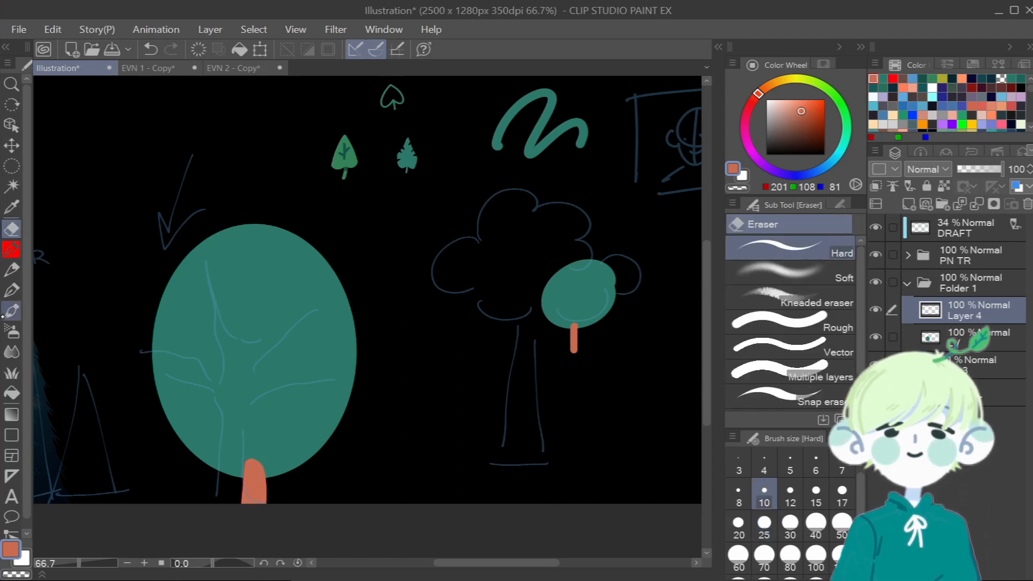
click(816, 491)
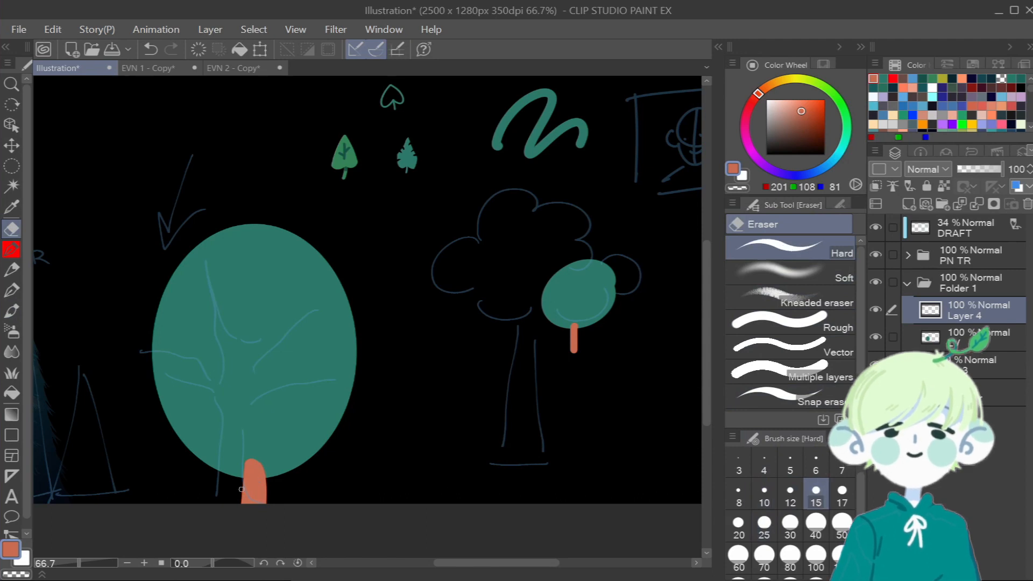
click(241, 509)
shift+click(249, 449)
click(266, 508)
shift+click(265, 456)
click(264, 470)
drag(248, 469, 252, 461)
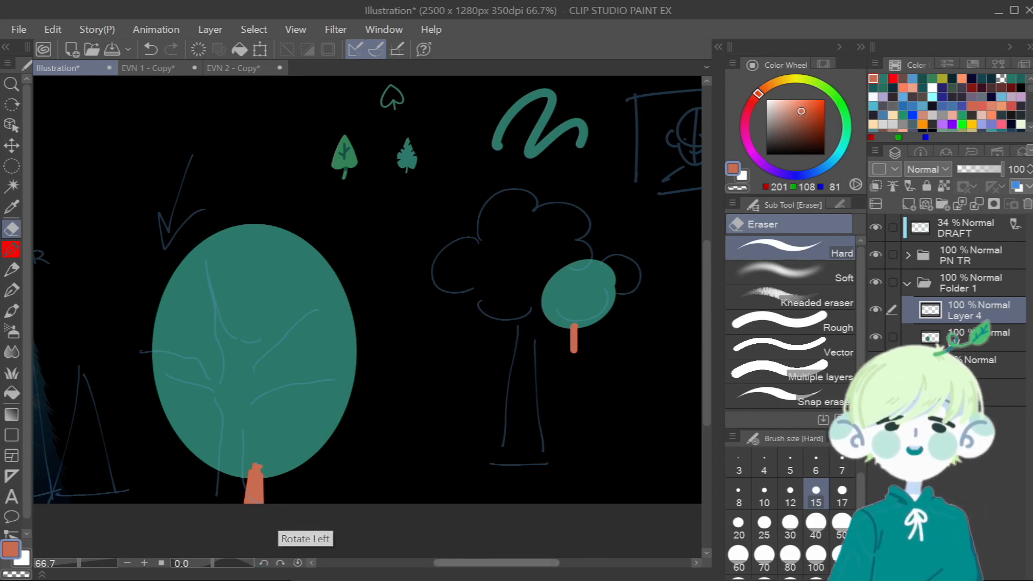
On the crown's layer, pick the teal swatch and paint a small bump on the crown's upper-left edge with the G-pen NP at size 10.
scroll(366, 290, left, 3)
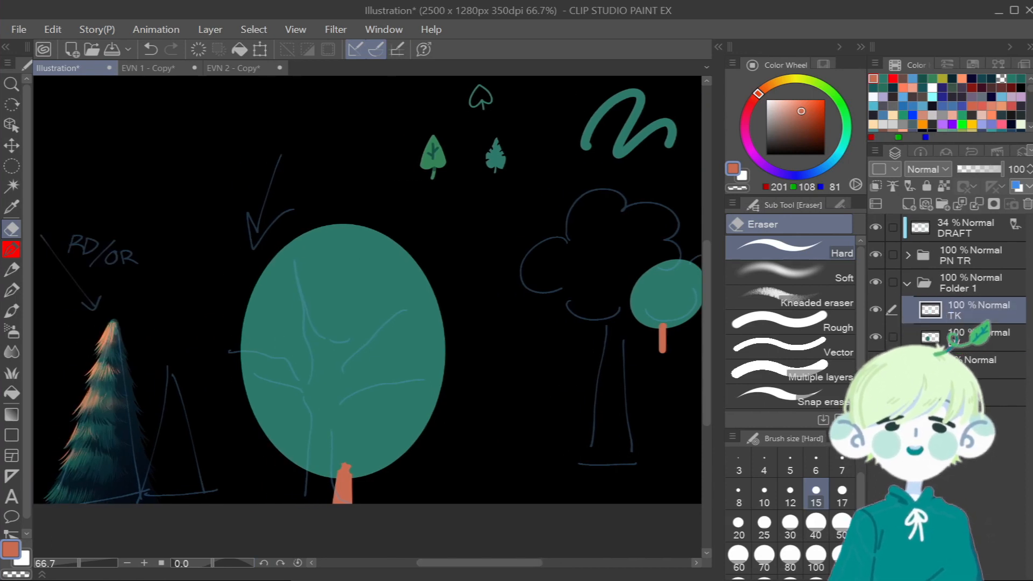
click(963, 337)
click(882, 78)
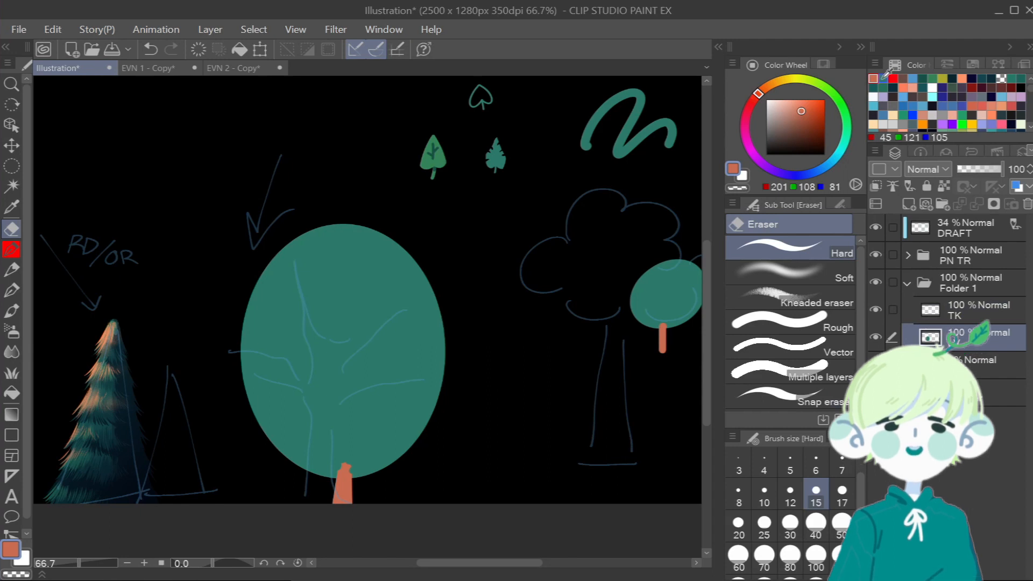
key(p)
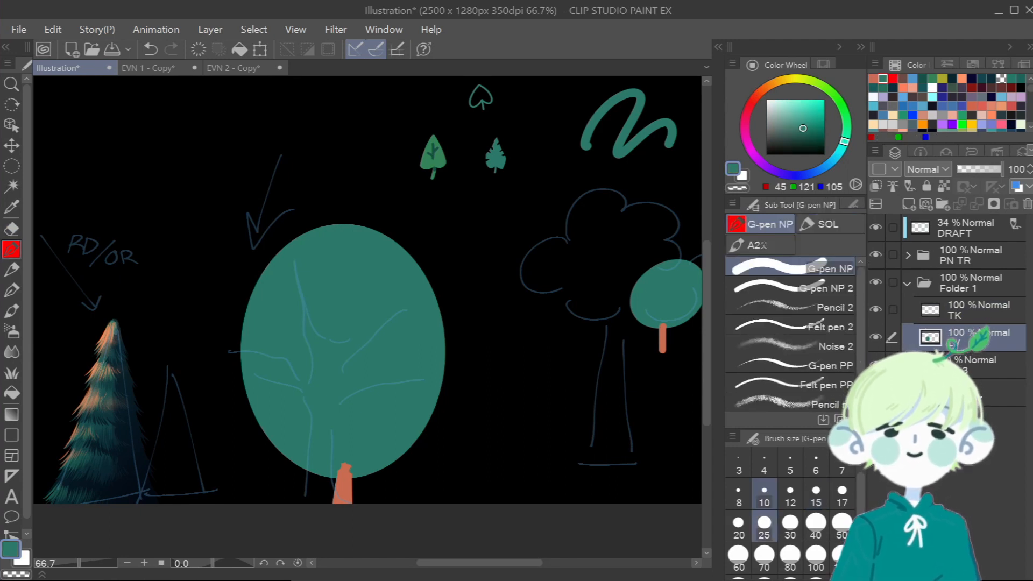
click(764, 494)
drag(249, 303, 252, 292)
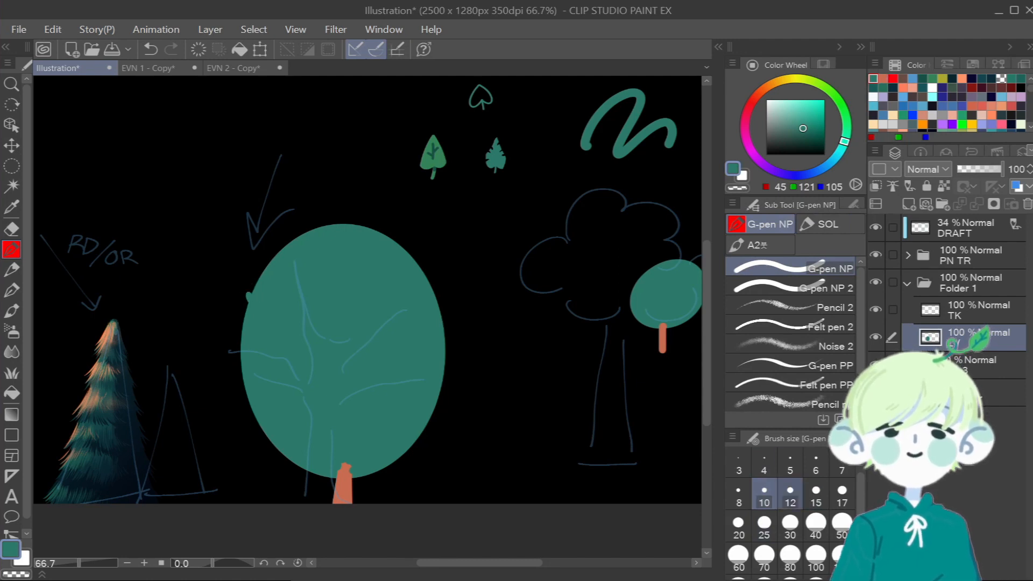
Paint small teal leaf bumps at intervals all around the oval crown's outline with the G-pen NP at size 12.
click(816, 495)
scroll(422, 433, up, 1)
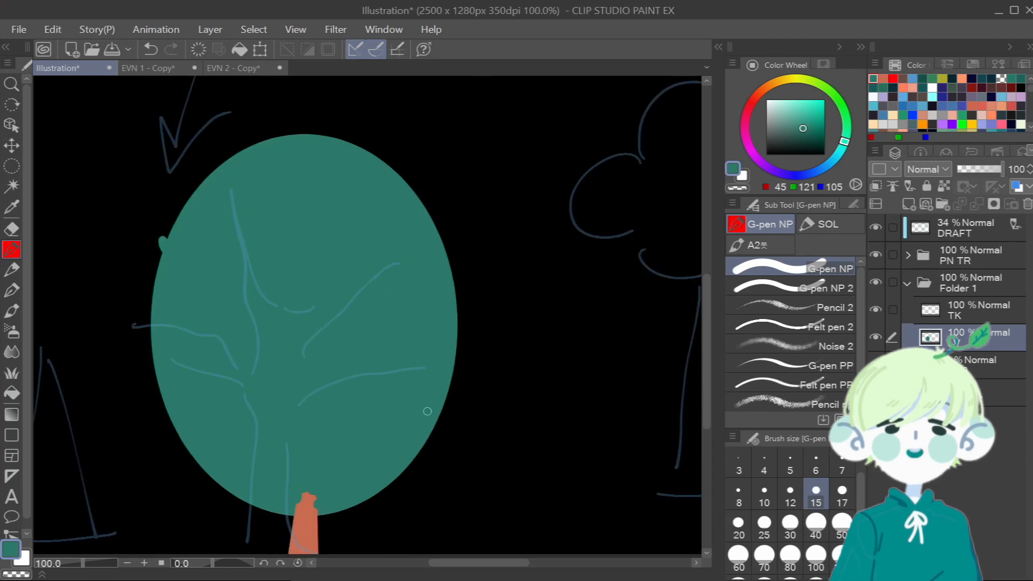
mouse_move(441, 424)
mouse_down()
mouse_move(434, 430)
mouse_move(438, 422)
mouse_up()
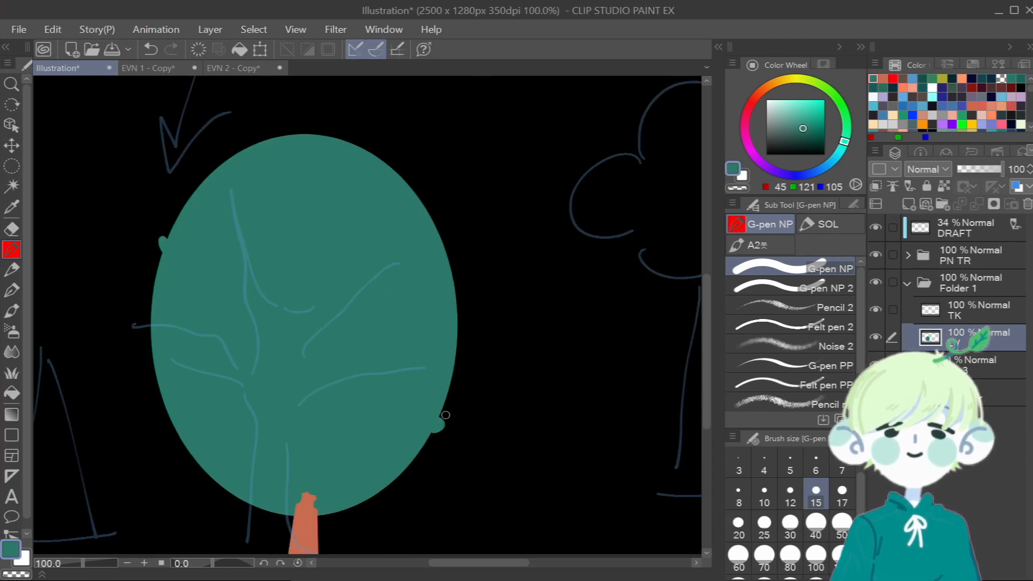
click(790, 495)
key(ctrl+z)
drag(436, 424, 441, 426)
drag(164, 383, 156, 397)
drag(429, 209, 434, 219)
drag(273, 140, 339, 135)
drag(232, 487, 225, 494)
drag(372, 495, 382, 490)
scroll(365, 490, down, 1)
mouse_move(289, 476)
mouse_down()
mouse_move(324, 468)
mouse_move(318, 477)
mouse_move(358, 505)
mouse_move(340, 471)
mouse_up()
drag(440, 215, 454, 217)
drag(152, 246, 153, 238)
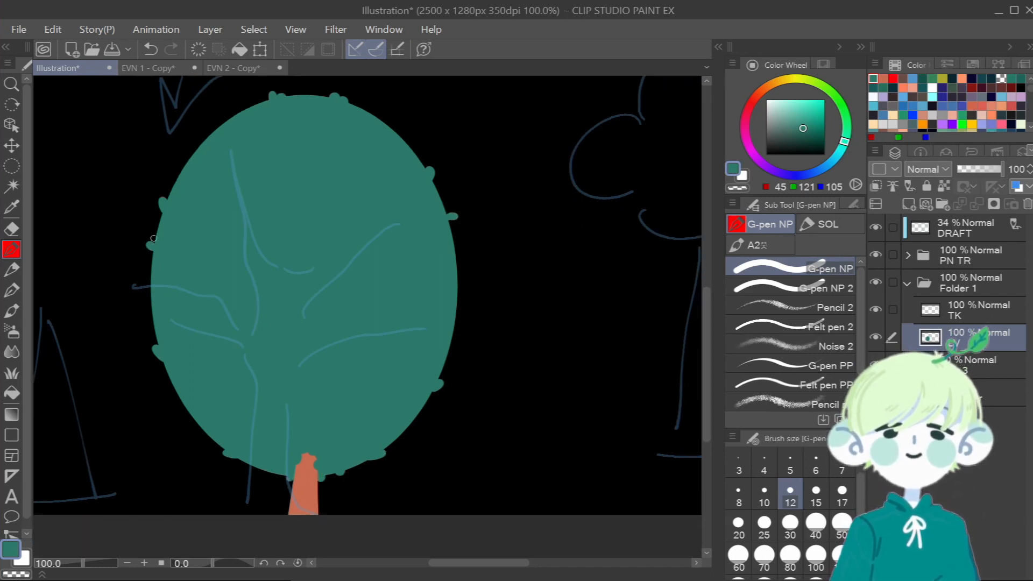
drag(368, 116, 406, 138)
drag(198, 138, 205, 137)
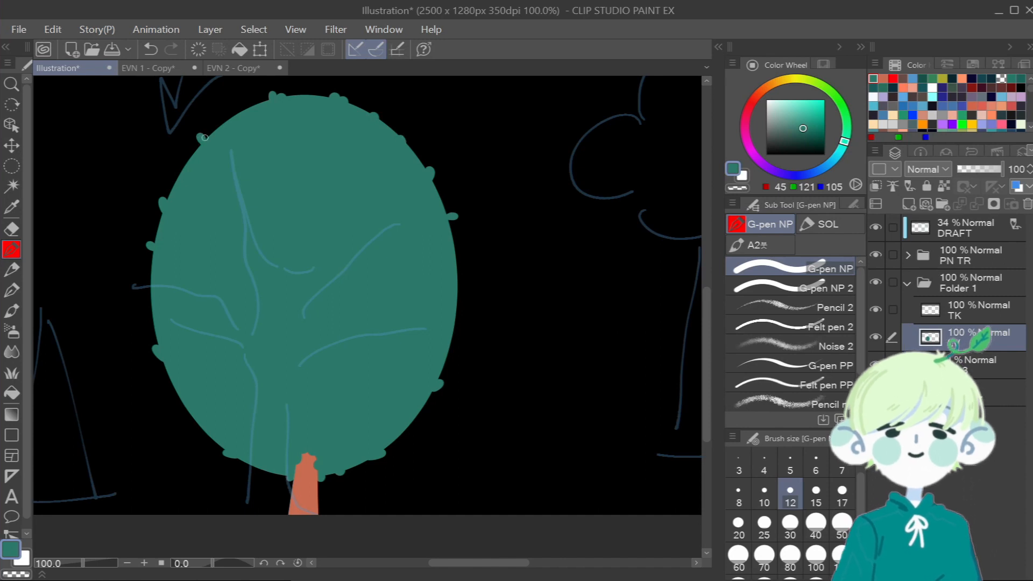
Add a new layer and mix a darker, bluer teal (RGB 25, 86, 86) for the crown's shading.
click(908, 204)
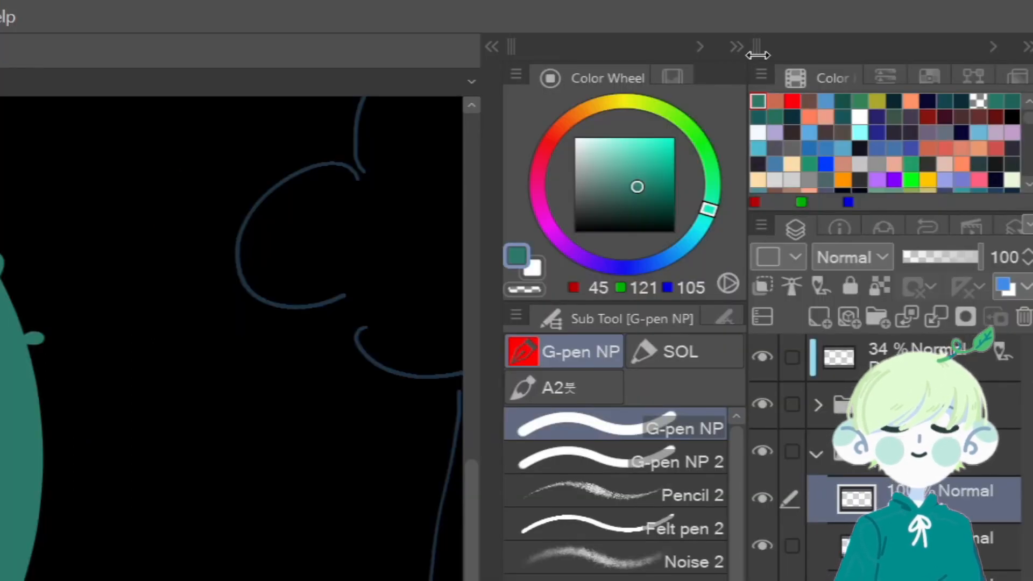
drag(845, 141, 844, 144)
drag(706, 215, 699, 226)
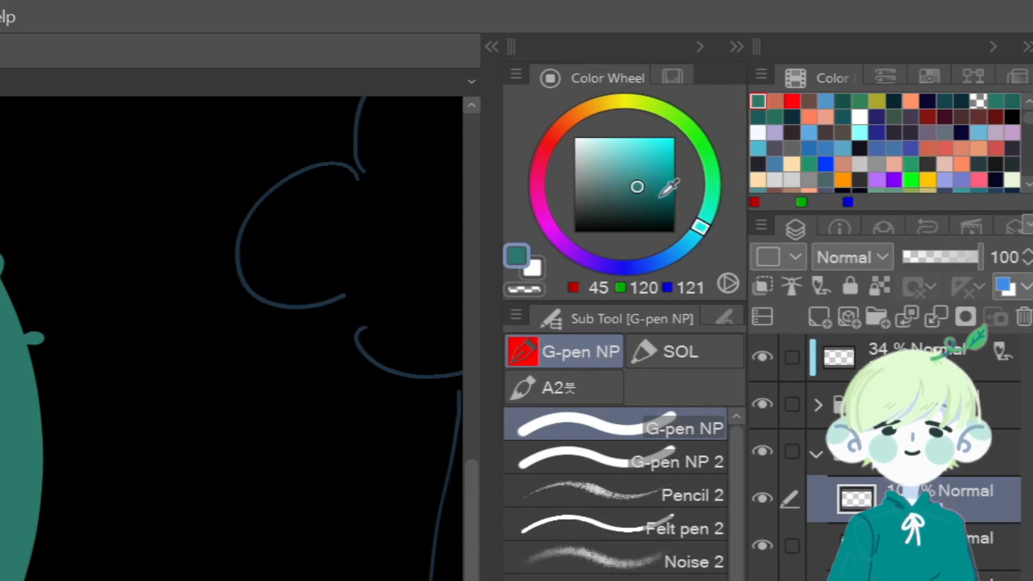
click(644, 196)
drag(643, 195, 644, 200)
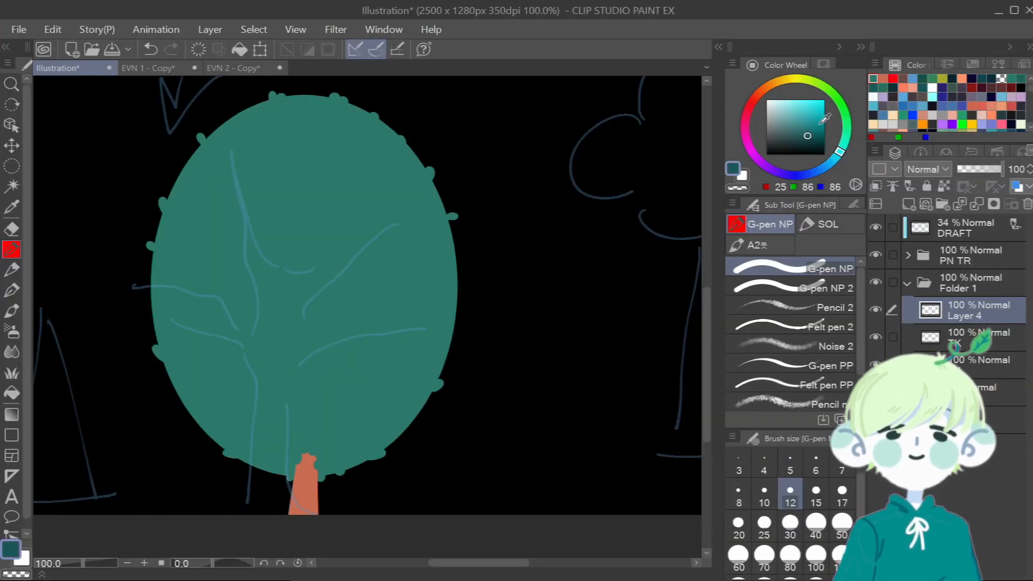
key(bracketleft)
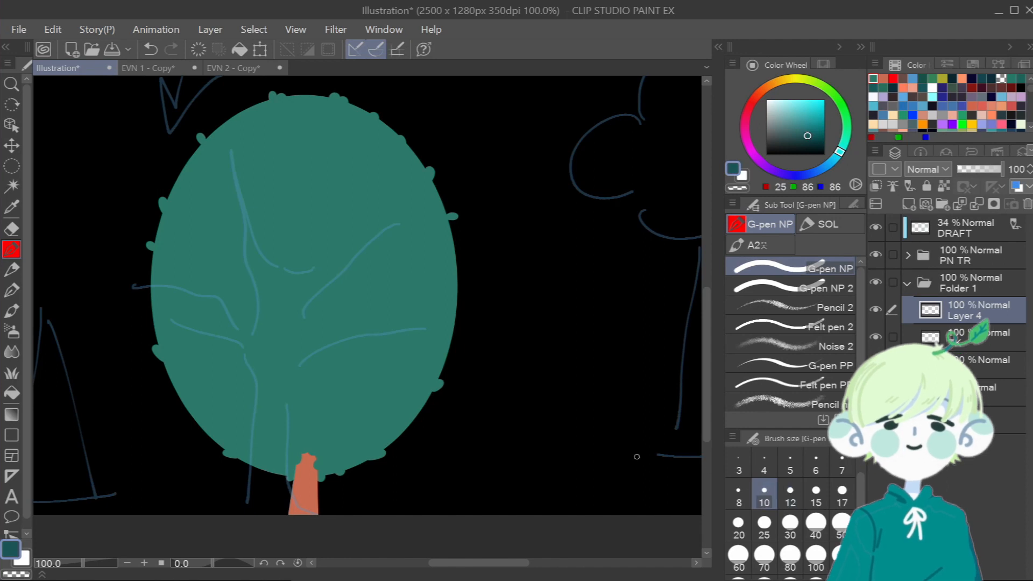
drag(378, 334, 392, 337)
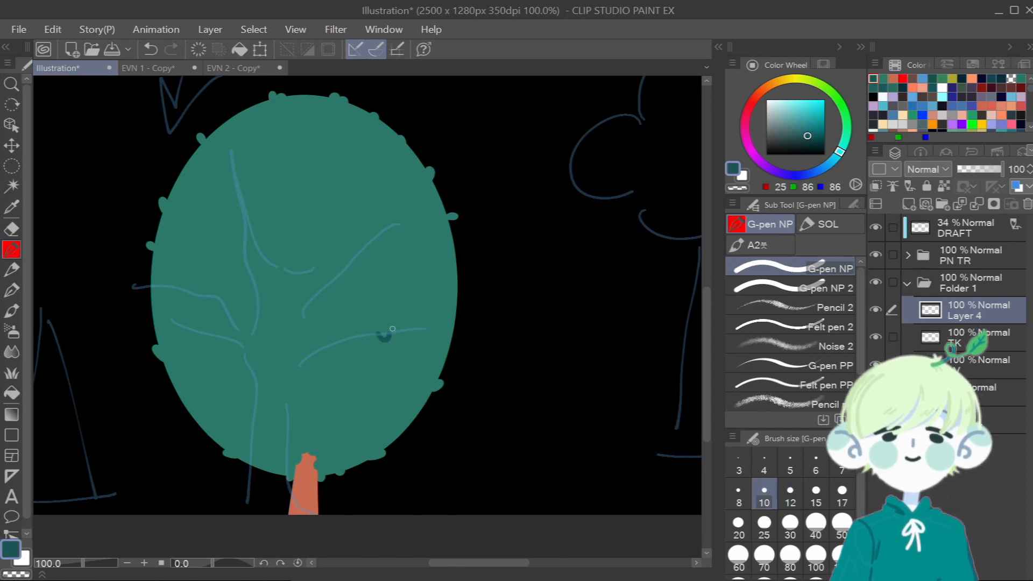
key(ctrl+z)
key(bracketleft)
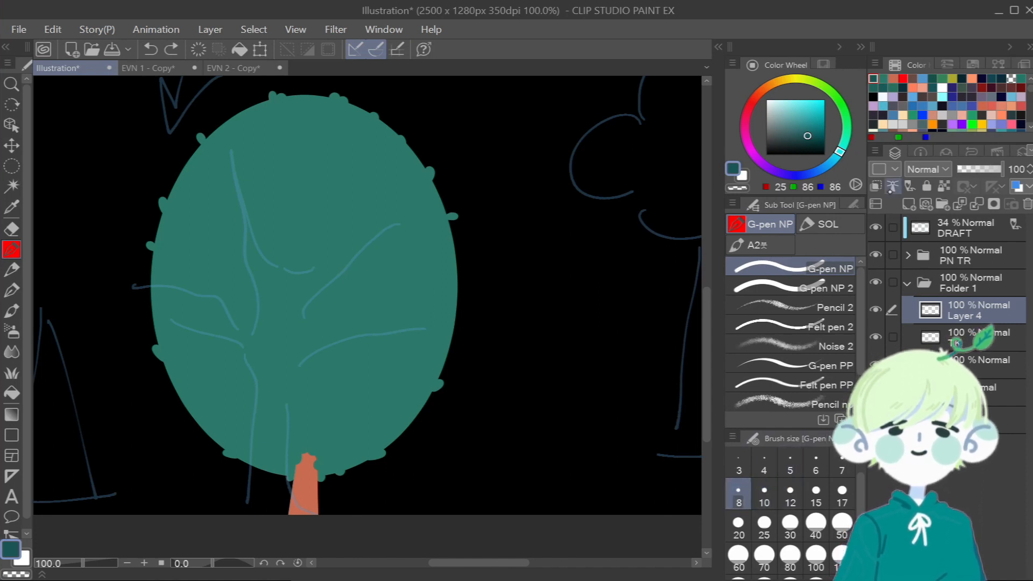
Clip the shading layer to the layer below and move it beneath the TK layer.
click(876, 186)
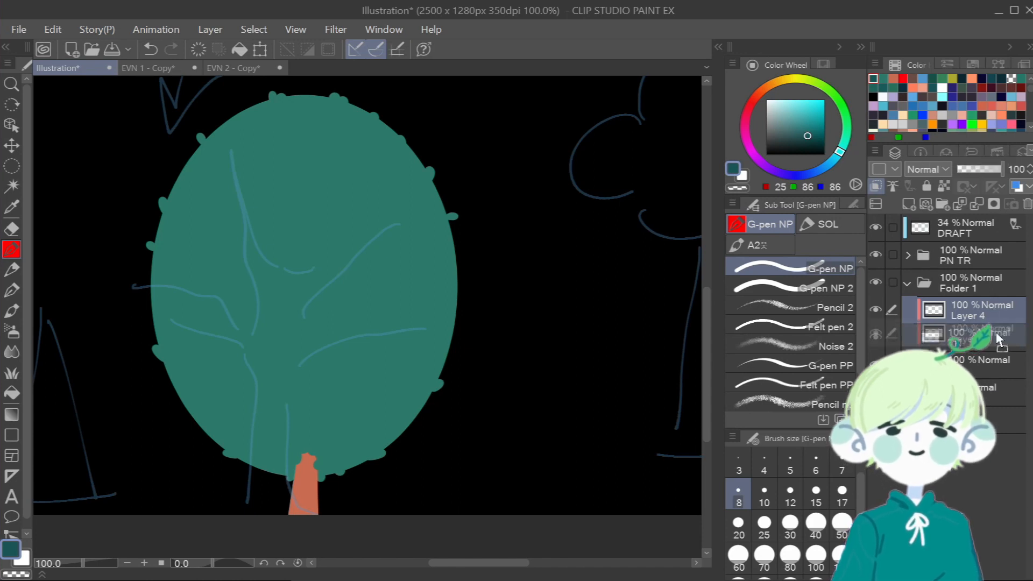
drag(998, 338, 1009, 329)
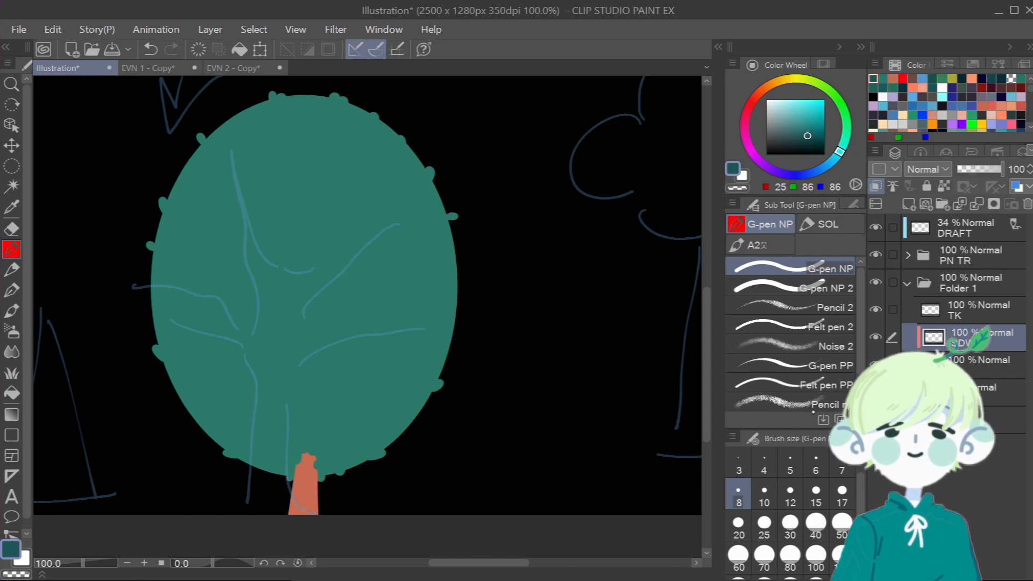
Draw a diagonal dark teal curve across the crown with the G-pen NP at size 30 and fill the crown's lower-right area.
click(789, 524)
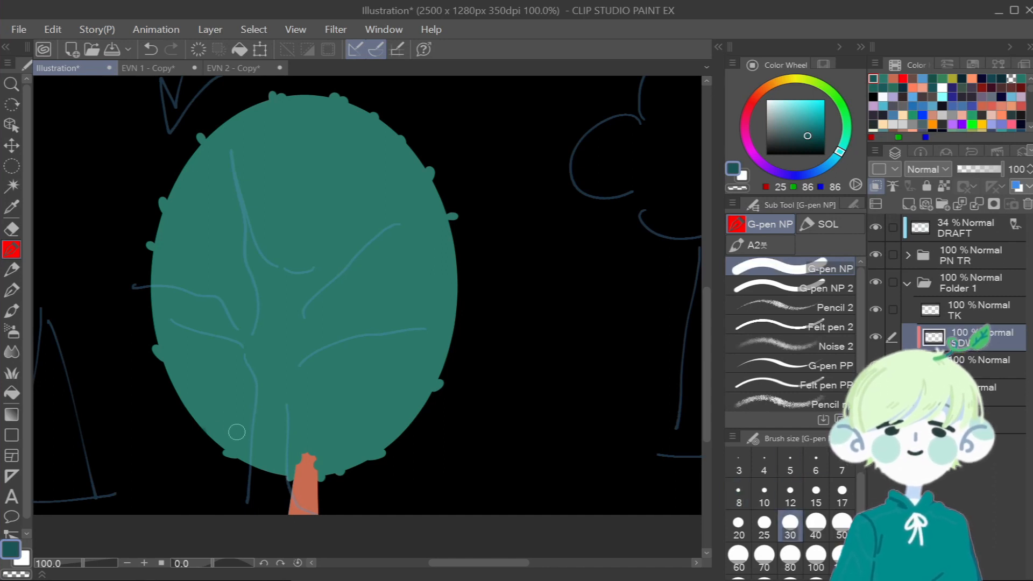
drag(205, 433, 468, 218)
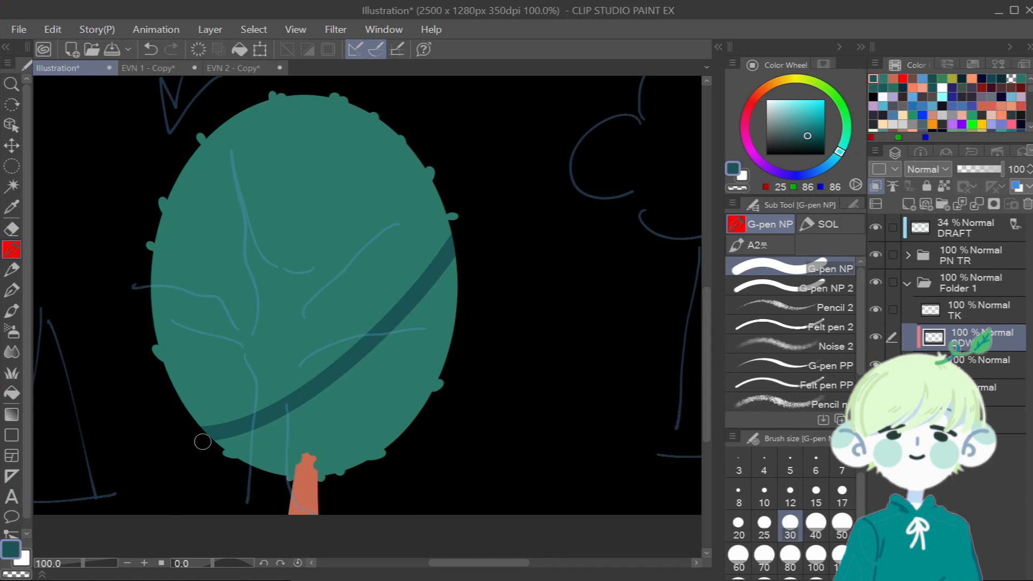
click(11, 392)
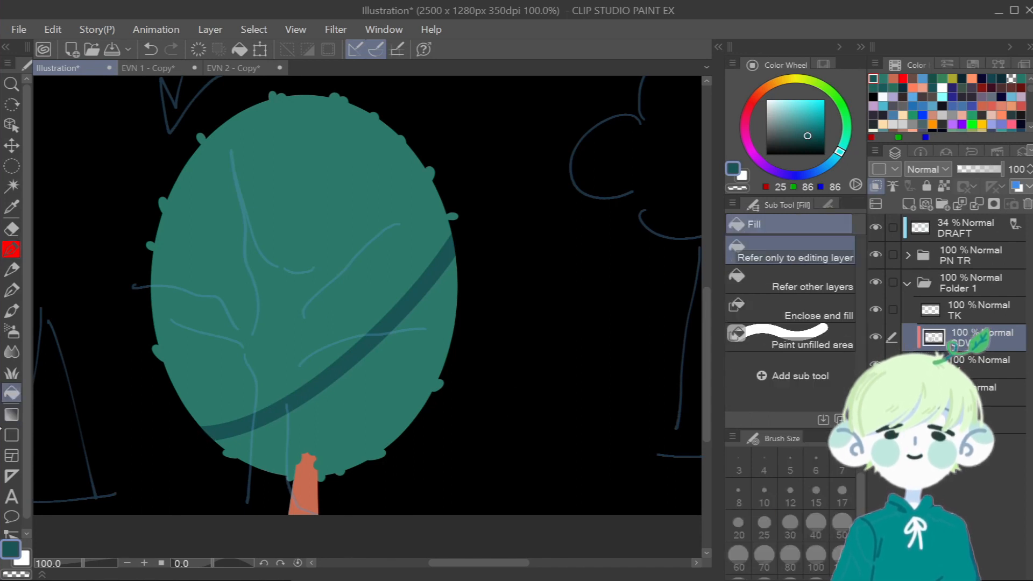
click(370, 406)
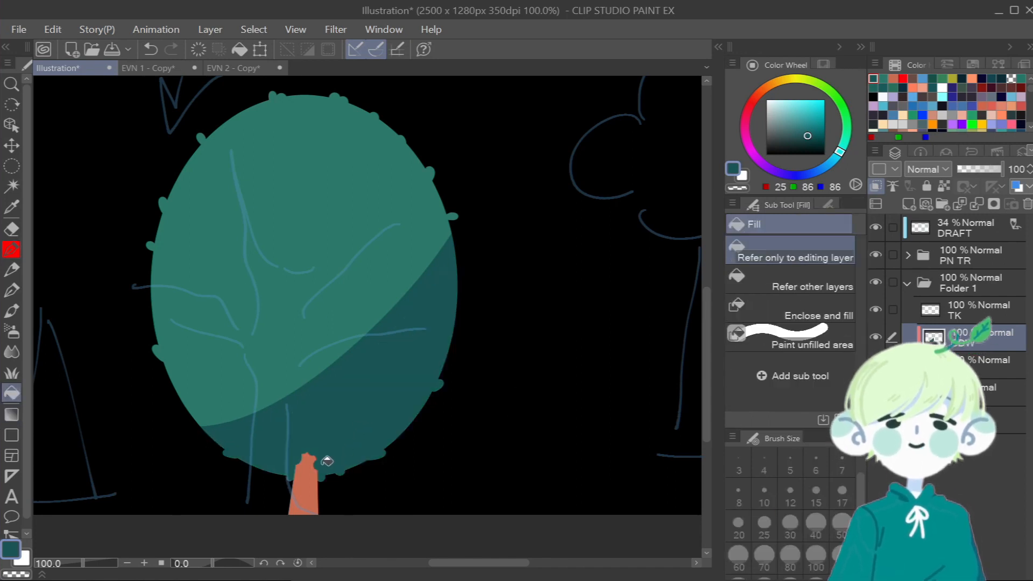
Extend the dark teal shadow up the crown's right side in a smooth curve with the G-pen NP at size 80.
click(11, 249)
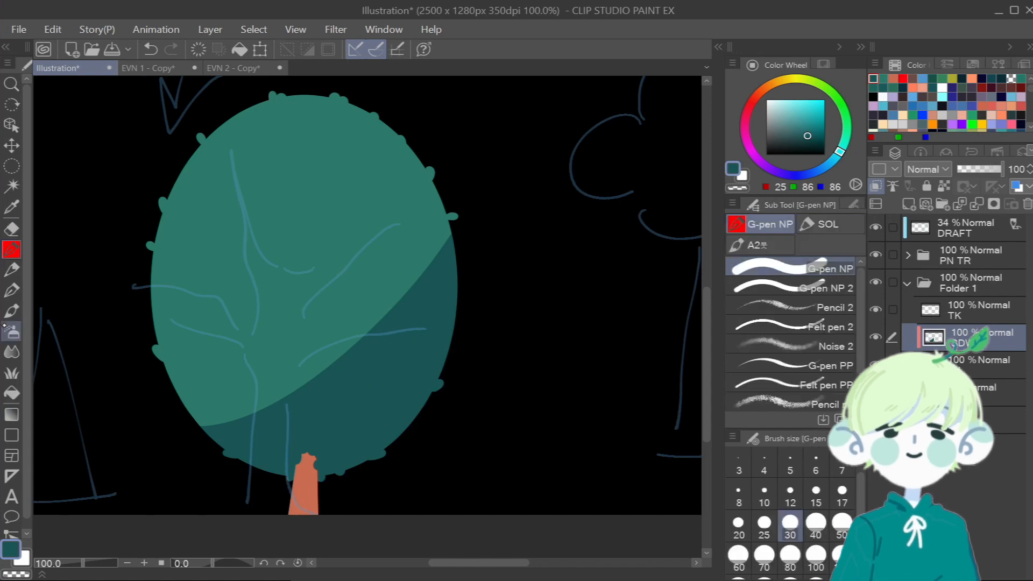
click(789, 557)
drag(182, 449, 192, 447)
drag(404, 296, 430, 132)
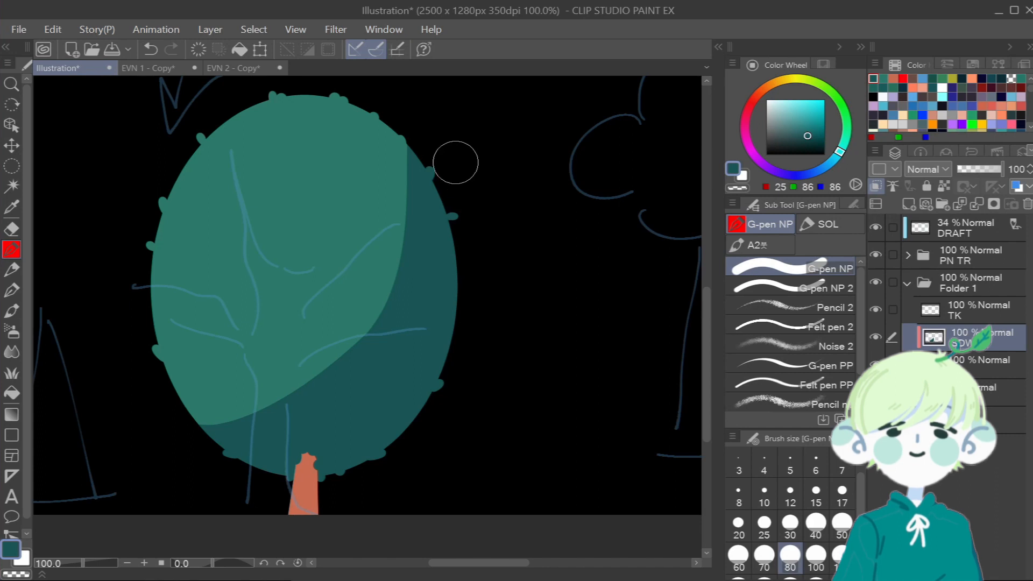
mouse_move(254, 438)
mouse_down()
mouse_move(355, 373)
mouse_move(404, 269)
mouse_move(423, 124)
mouse_up()
drag(432, 253, 410, 117)
drag(422, 177, 361, 372)
Erase small bumps into the shadow's lower edge with the Hard eraser at size 15, and hide the DRAFT layer.
click(11, 228)
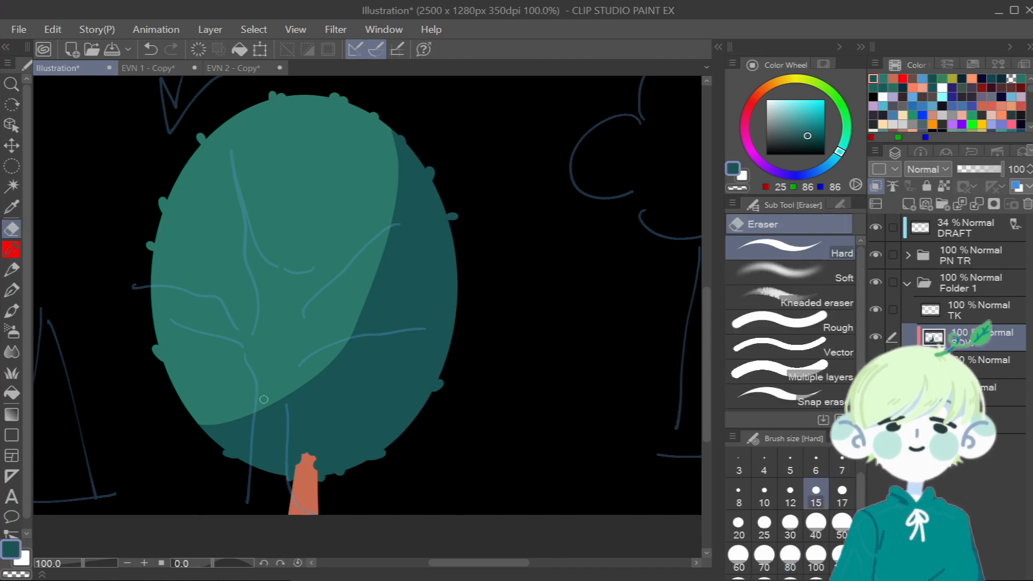
scroll(263, 401, up, 2)
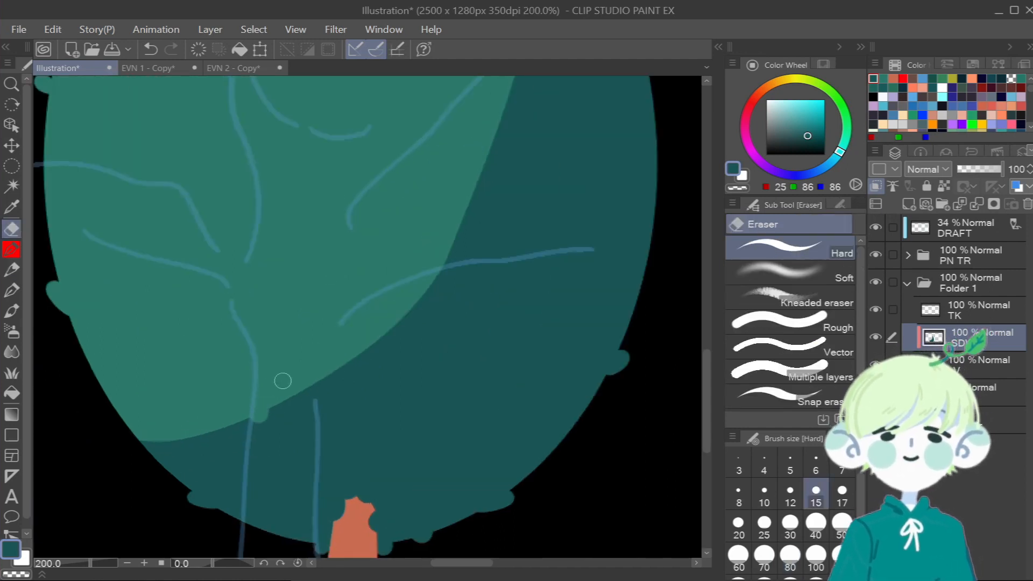
drag(274, 392, 273, 404)
key(ctrl+shift+h)
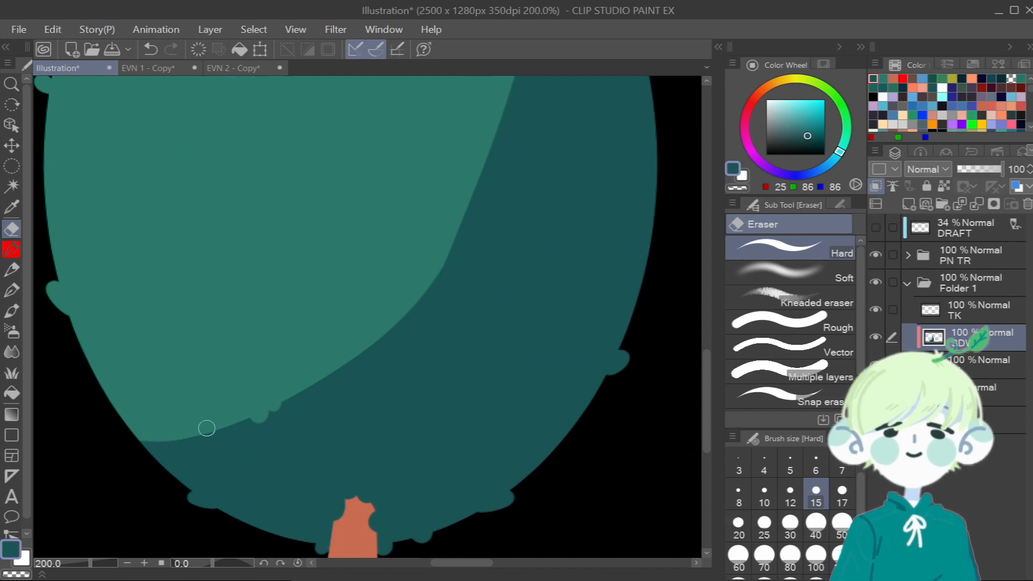
Paint small dark teal bumps along the lower curve of the shadow's edge with the G-pen NP.
key(p)
drag(289, 401, 293, 399)
drag(341, 363, 348, 367)
drag(411, 310, 411, 306)
drag(402, 318, 404, 317)
Erase leaf bumps along the middle of the shadow's edge and one isolated dab inside the shadow, using the Hard eraser at sizes 15 and 10.
key(e)
drag(468, 208, 466, 205)
scroll(473, 357, up, 3)
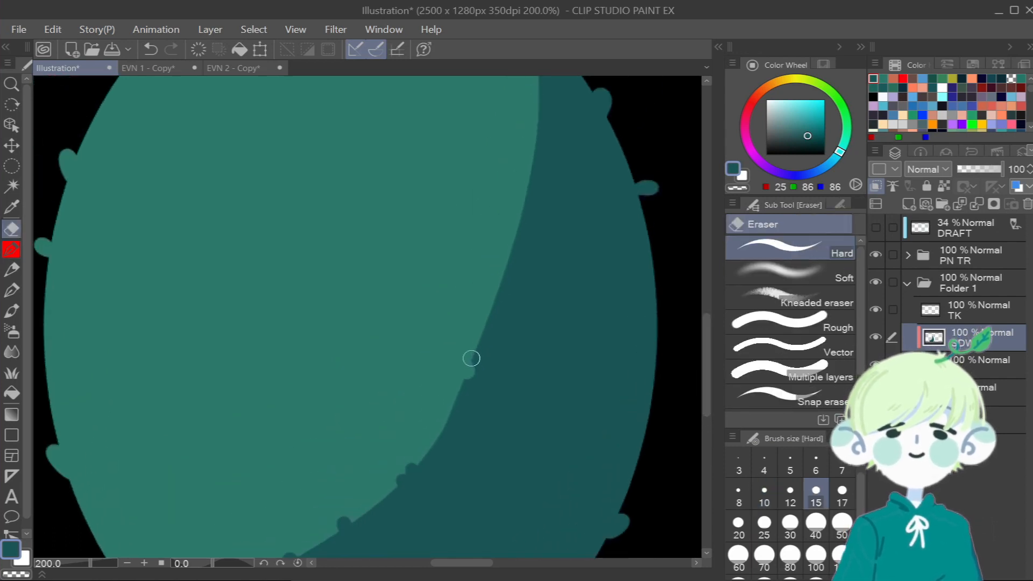
drag(517, 320, 516, 315)
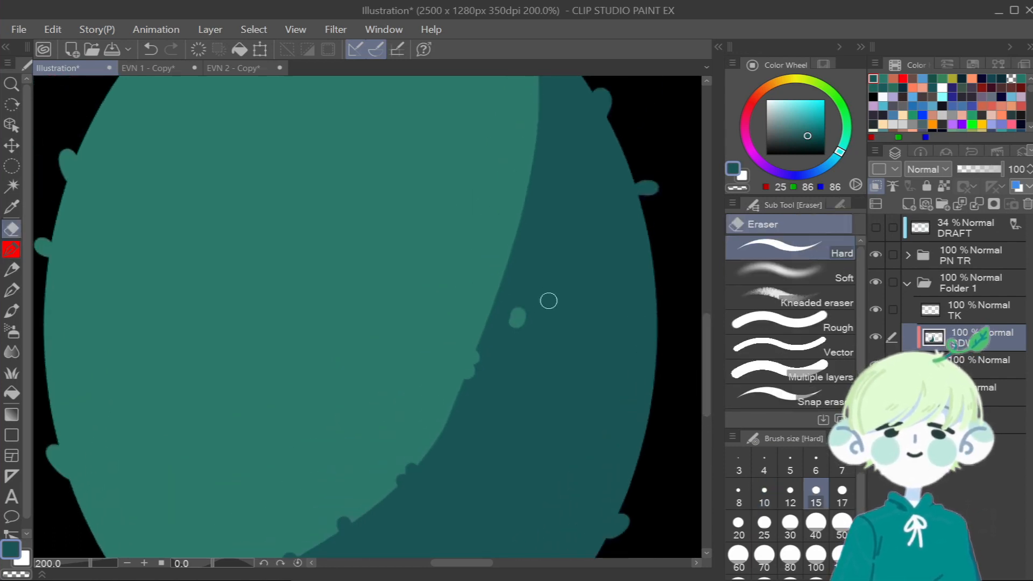
key(bracketleft)
key(bracketleft)
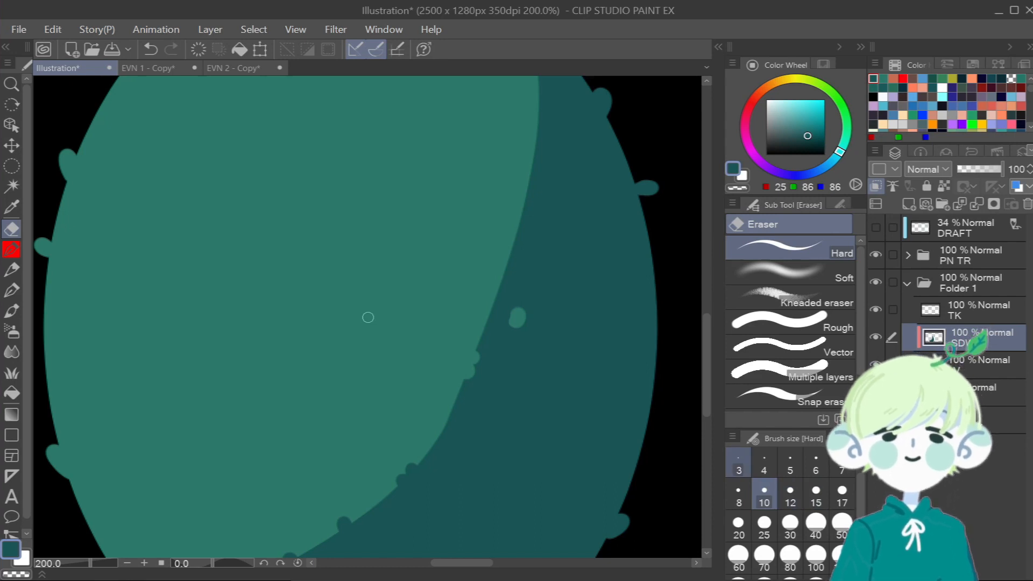
drag(511, 269, 521, 231)
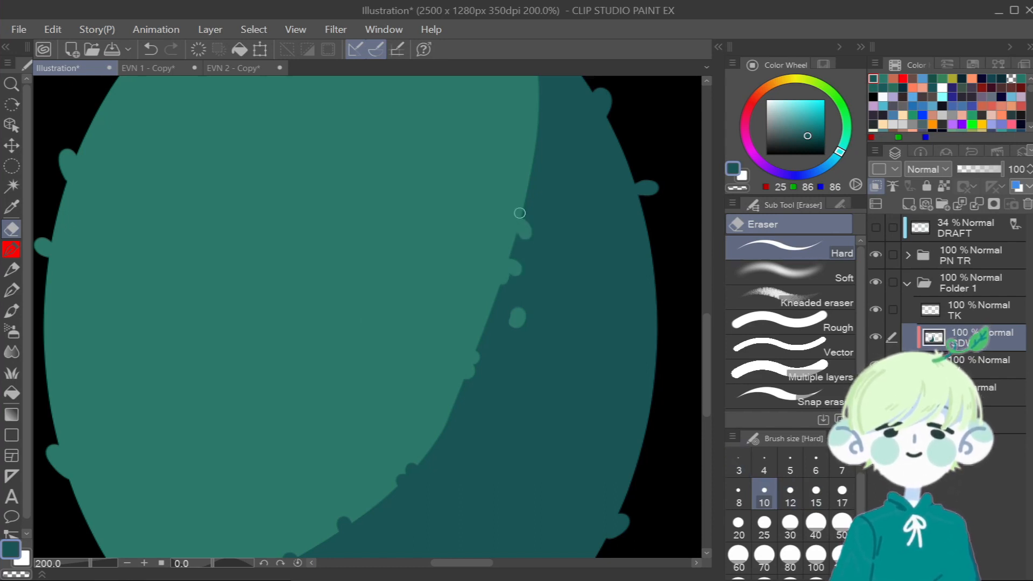
Paint a dark leaf bump on the shadow's edge, erase further bumps along it, and turn the isolated dab into a leaf pair.
key(p)
drag(492, 311, 479, 310)
scroll(506, 301, up, 1)
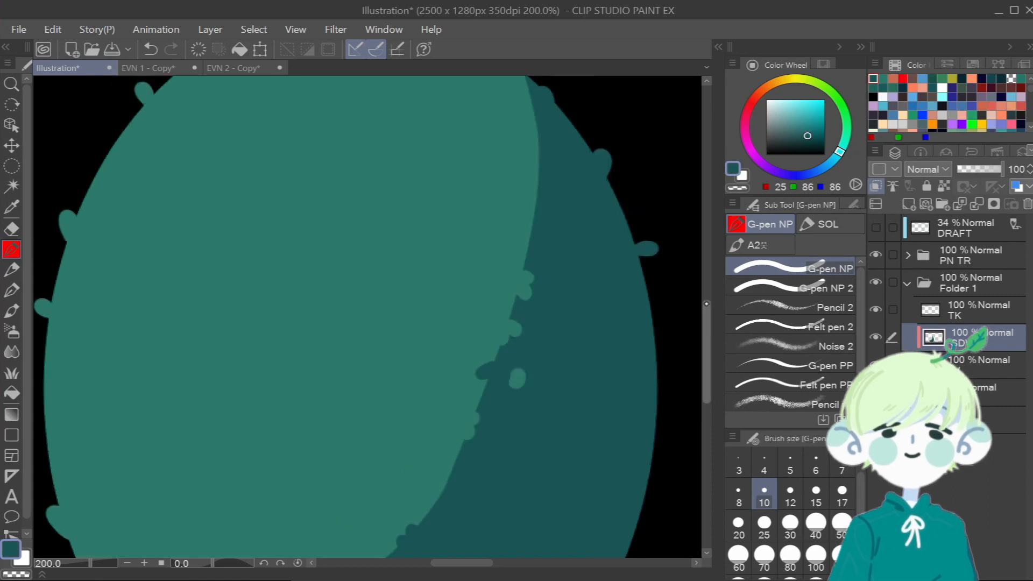
key(e)
drag(518, 379, 529, 373)
drag(538, 207, 549, 189)
drag(706, 336, 706, 379)
drag(447, 298, 450, 291)
Paint two solid dark teal leaf clusters on the crown's light area with the G-pen NP at size 10.
key(p)
drag(284, 204, 274, 215)
drag(286, 202, 294, 214)
drag(706, 349, 706, 306)
mouse_move(406, 269)
mouse_down()
mouse_move(401, 280)
mouse_move(419, 271)
mouse_up()
drag(358, 481, 365, 490)
mouse_move(375, 482)
mouse_down()
mouse_move(367, 490)
mouse_move(340, 476)
mouse_up()
click(12, 229)
key(ctrl+z)
key(ctrl+z)
Draw a thin leaf squiggle at size 6 and a solid leaf pair at size 10 on the crown's light area with the G-pen NP.
click(12, 249)
click(816, 464)
mouse_move(243, 212)
mouse_down()
mouse_move(236, 201)
mouse_move(256, 219)
mouse_up()
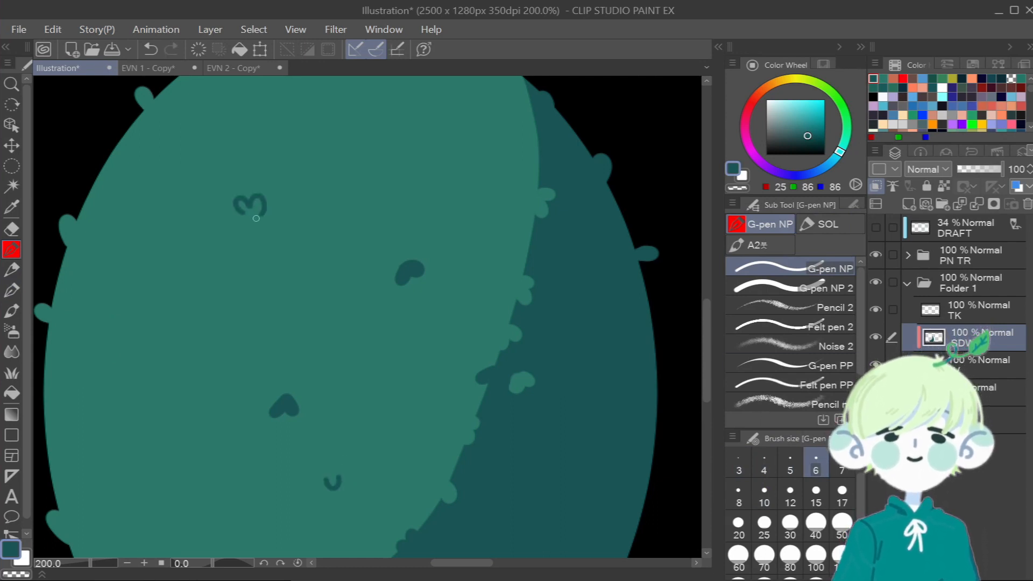
click(764, 493)
drag(156, 336, 151, 348)
drag(158, 338, 169, 349)
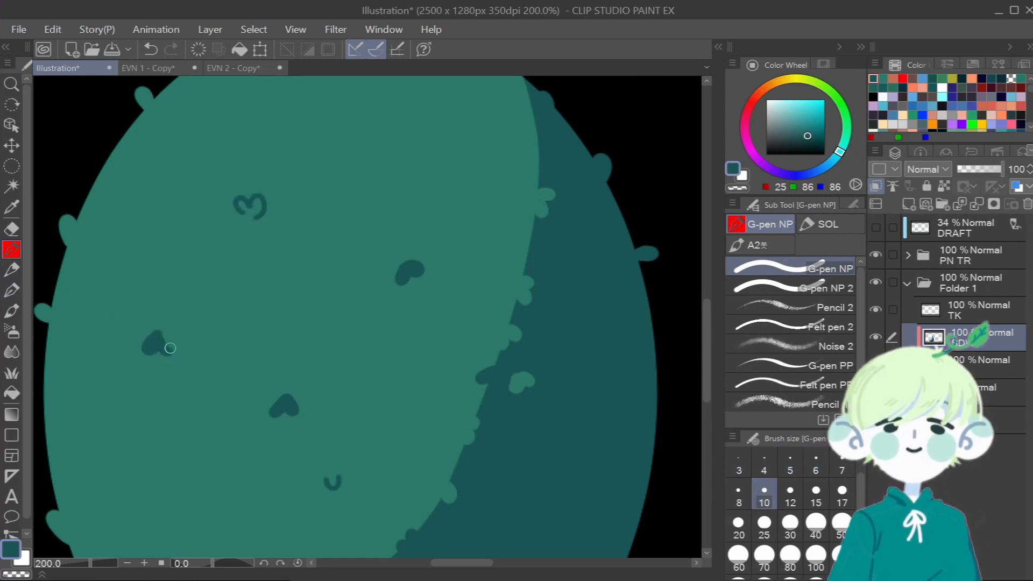
Paint solid dark teal leaf pairs across the lower part of the crown's light area with the G-pen NP at size 10.
scroll(163, 334, down, 3)
mouse_move(78, 380)
mouse_down()
mouse_move(85, 403)
mouse_move(86, 393)
mouse_up()
drag(253, 409, 261, 425)
drag(277, 408, 285, 426)
drag(287, 424, 297, 431)
mouse_move(150, 314)
mouse_down()
mouse_move(160, 302)
mouse_move(173, 313)
mouse_up()
Paint small curled leaf marks on the light area and a dark bump on the shadow's upper edge at size 8.
scroll(173, 313, up, 3)
key(bracketright)
key(bracketleft)
key(bracketleft)
drag(339, 343, 352, 357)
drag(519, 249, 527, 264)
scroll(398, 242, up, 2)
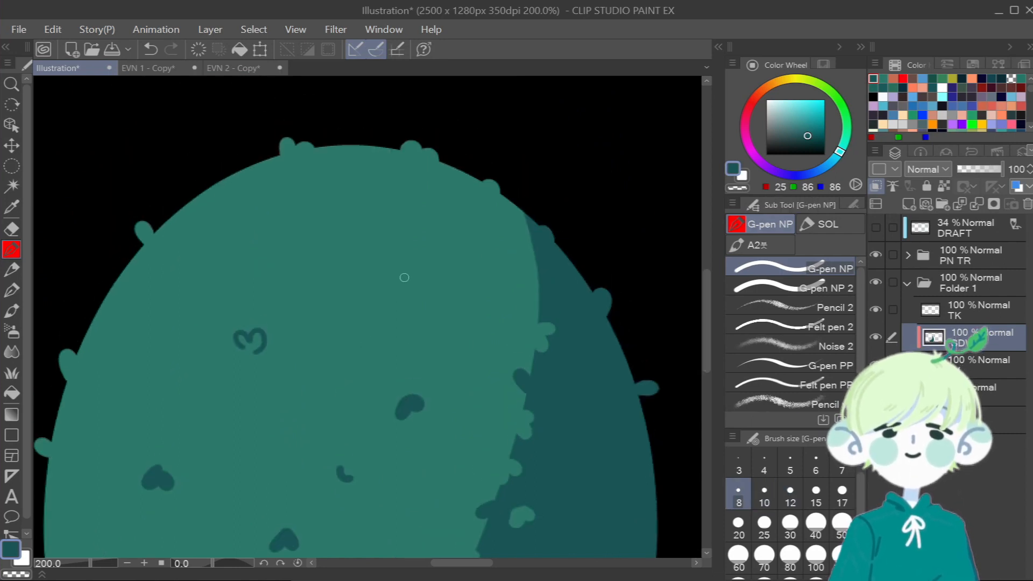
scroll(409, 258, down, 2)
drag(410, 258, 399, 252)
Lasso and move one solid leaf pair down the crown's light area, and the thin leaf squiggle up beside the shadow's upper edge.
key(m)
key(m)
mouse_move(294, 351)
mouse_down()
mouse_move(288, 343)
mouse_move(293, 351)
mouse_up()
key(k)
drag(272, 355, 278, 441)
key(m)
mouse_move(323, 260)
mouse_down()
mouse_move(434, 259)
mouse_move(434, 248)
mouse_up()
key(k)
Deselect and paint a solid leaf pair and several curled leaf marks on the crown's light area with the G-pen NP at size 8.
key(p)
key(ctrl+d)
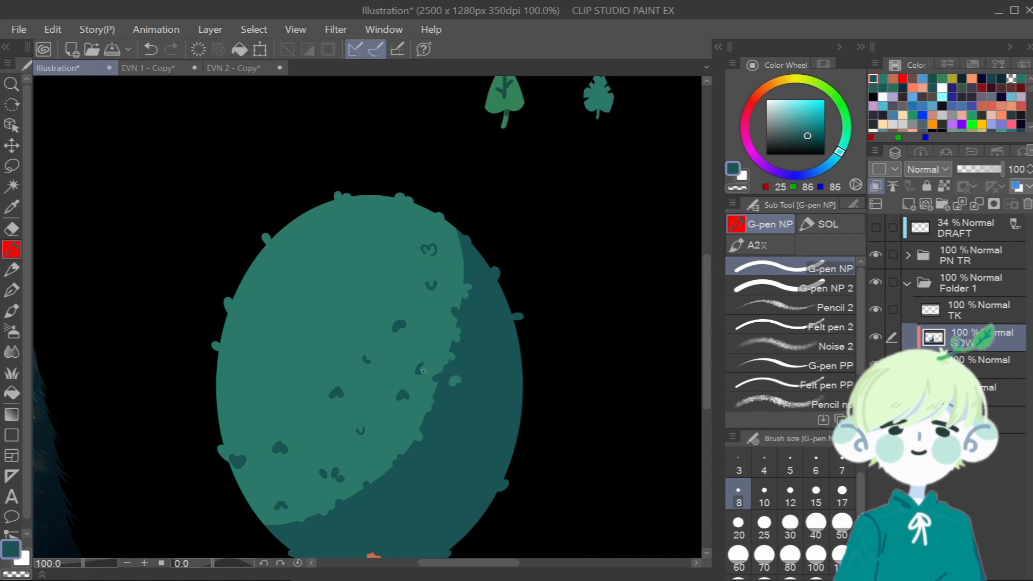
drag(371, 288, 367, 299)
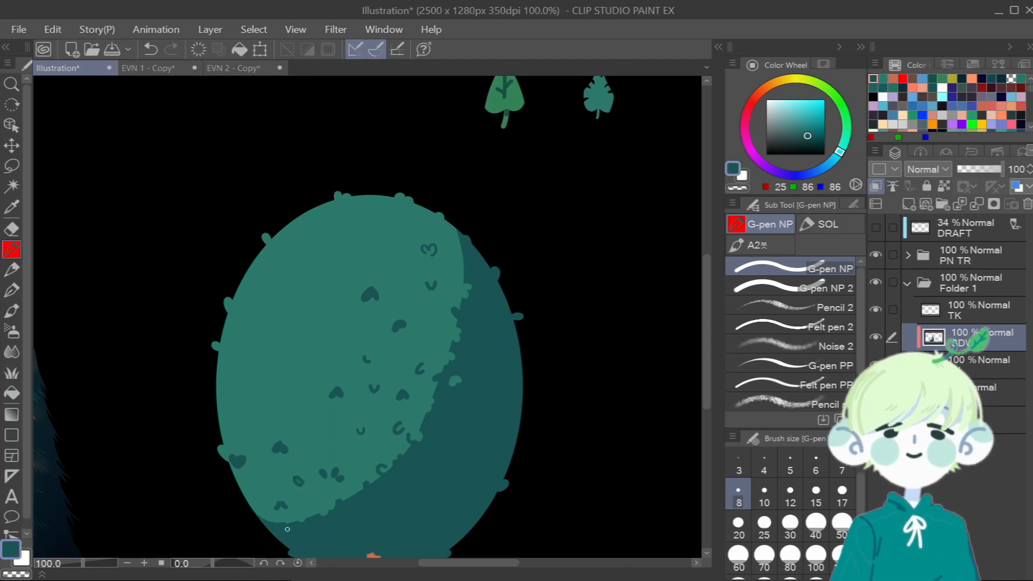
On a new clipped layer above the crown's shadow, paint a green highlight (RGB 40, 159, 113) over the upper-left crown at size 70.
click(908, 204)
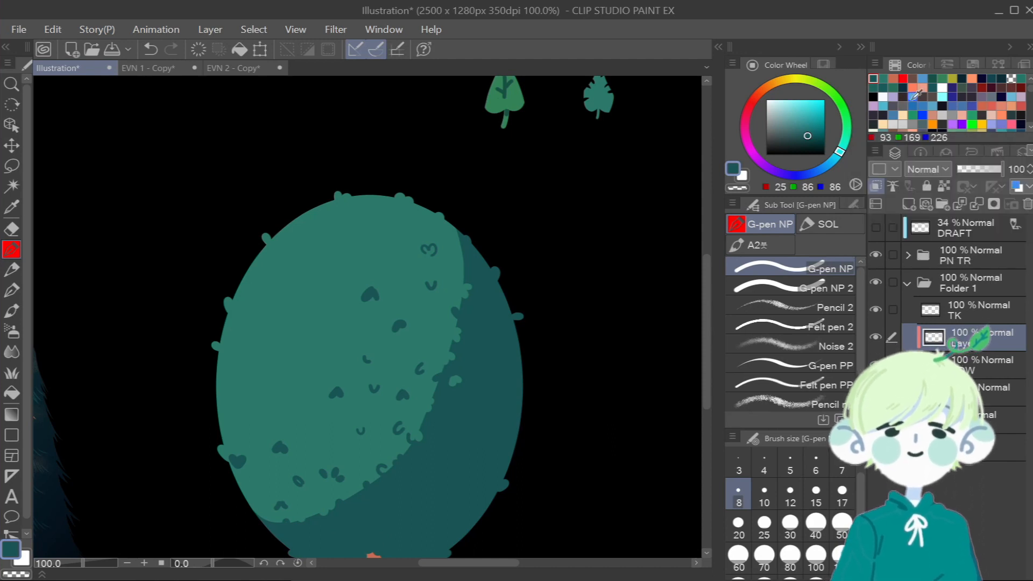
mouse_move(843, 144)
mouse_down()
mouse_move(846, 132)
mouse_move(810, 119)
mouse_up()
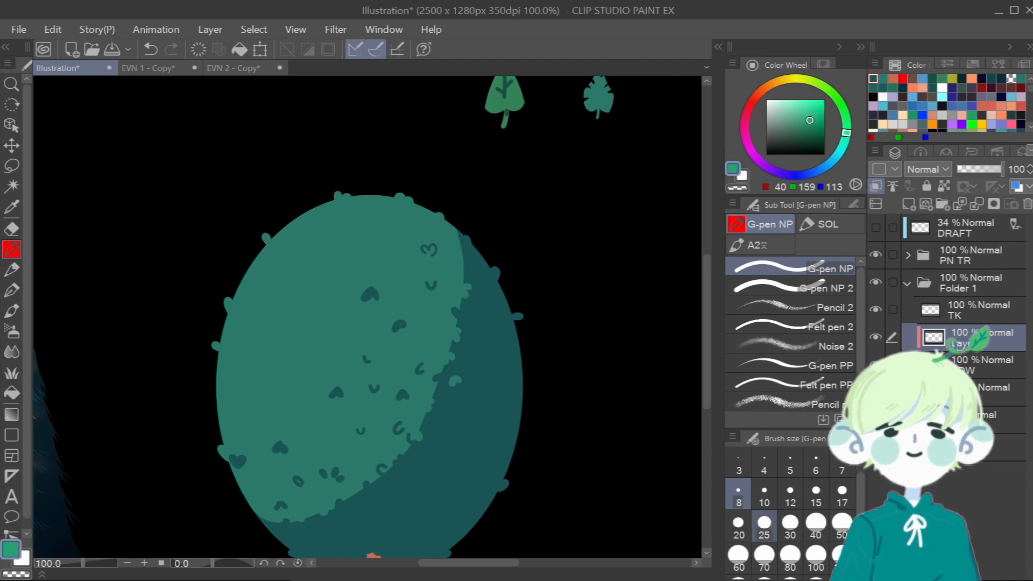
click(764, 555)
mouse_move(212, 366)
mouse_down()
mouse_move(307, 307)
mouse_move(337, 200)
mouse_up()
mouse_move(255, 181)
mouse_down()
mouse_move(188, 290)
mouse_move(281, 317)
mouse_move(296, 193)
mouse_move(208, 345)
mouse_move(303, 233)
mouse_move(235, 298)
mouse_move(296, 224)
mouse_move(222, 348)
mouse_move(251, 264)
mouse_up()
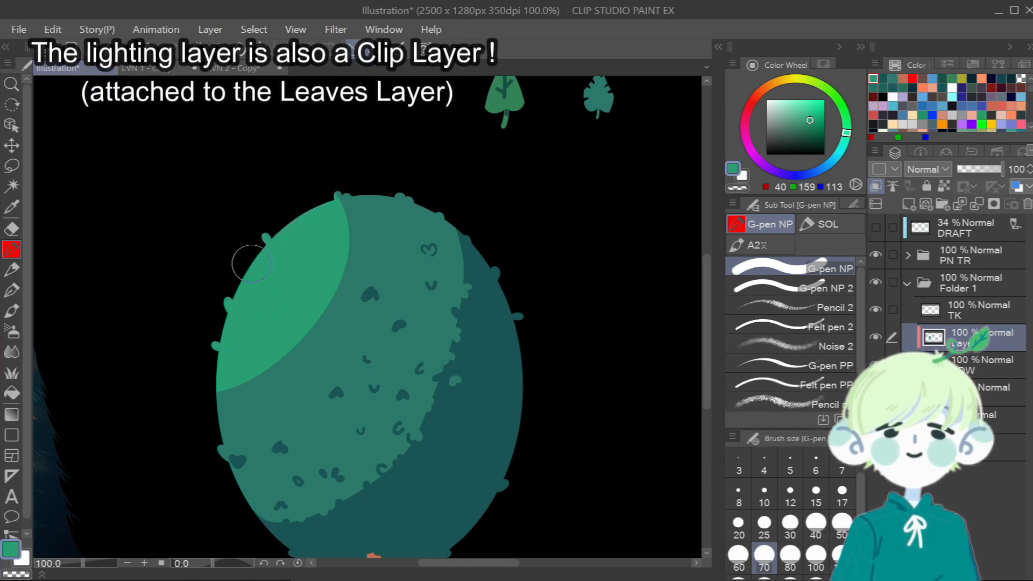
Brighten the green to RGB 46, 179, 128 and fill the crown's highlight with it.
click(809, 116)
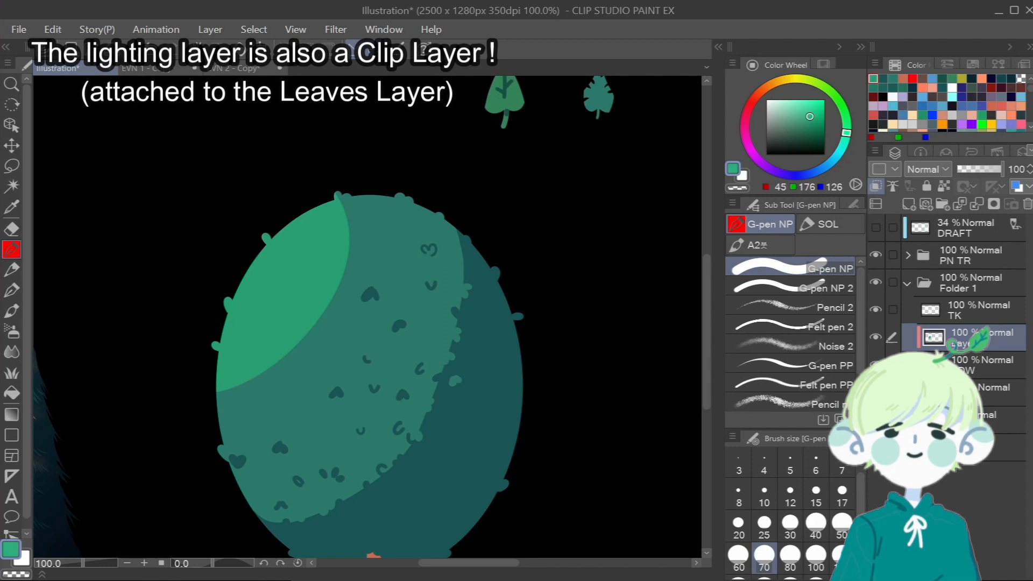
key(g)
click(289, 319)
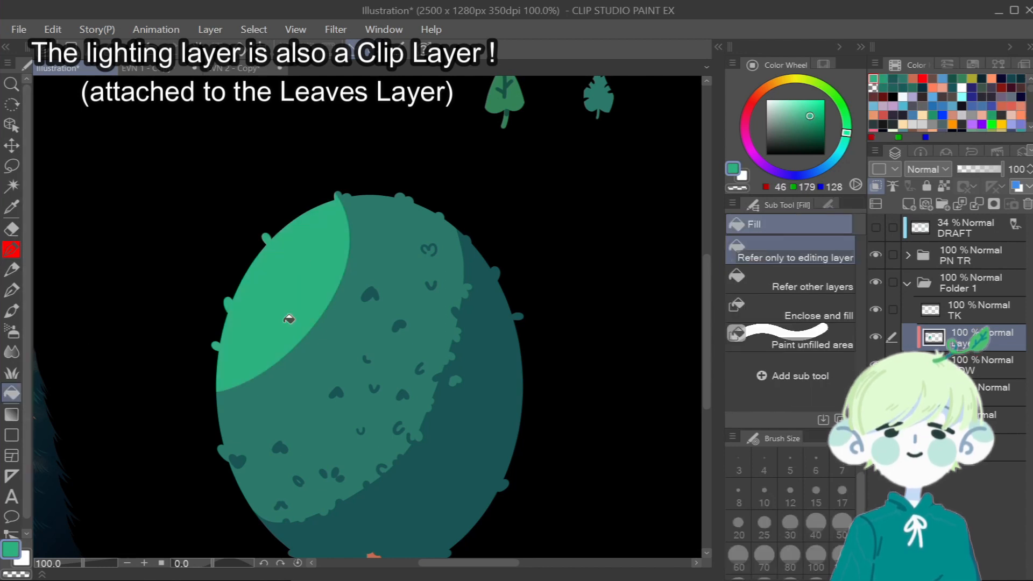
Shape leaf bumps along the highlight's lower edge, painting with the G-pen NP at size 12 and cutting with the Hard eraser at size 10.
click(11, 248)
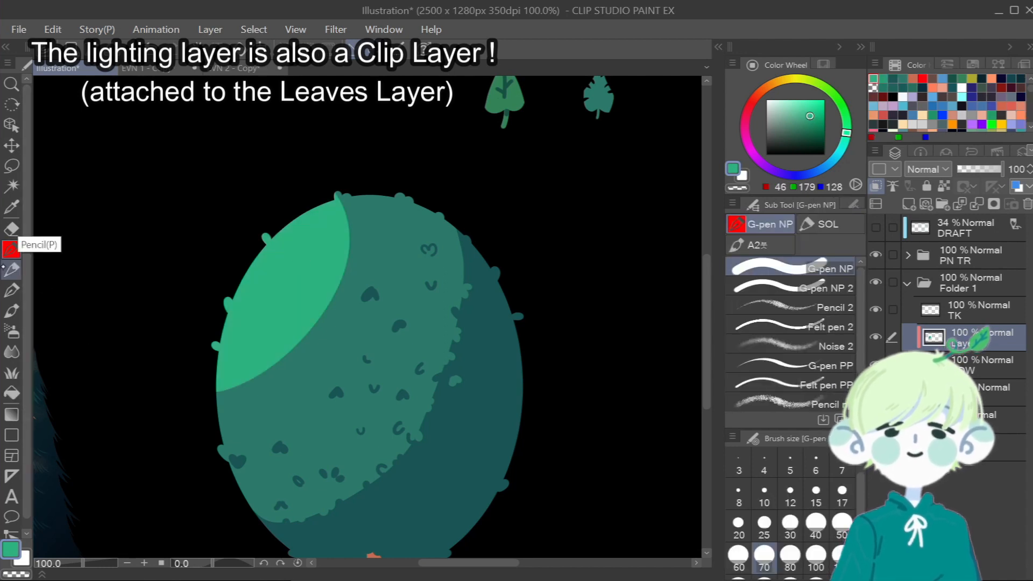
click(738, 523)
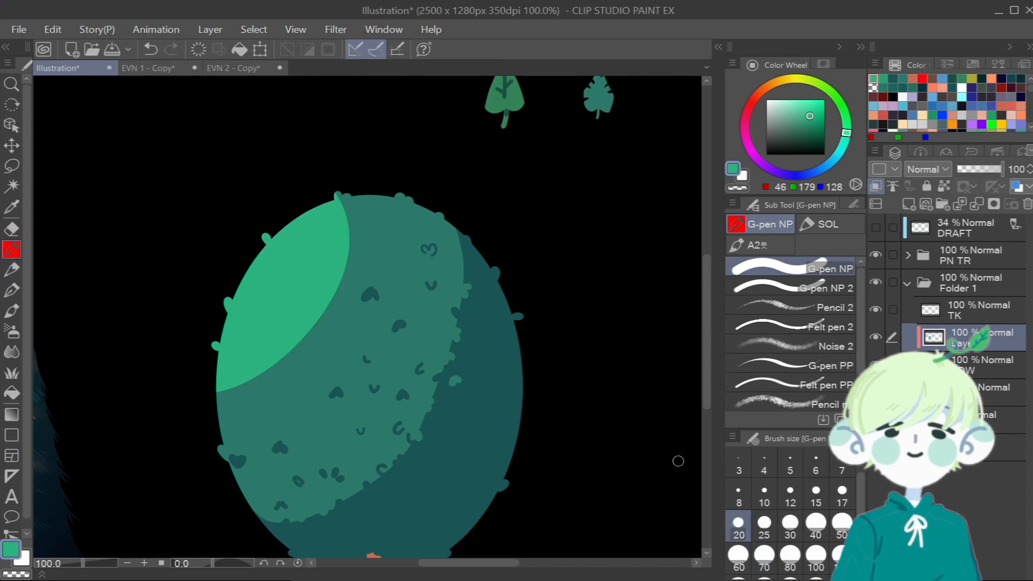
click(789, 492)
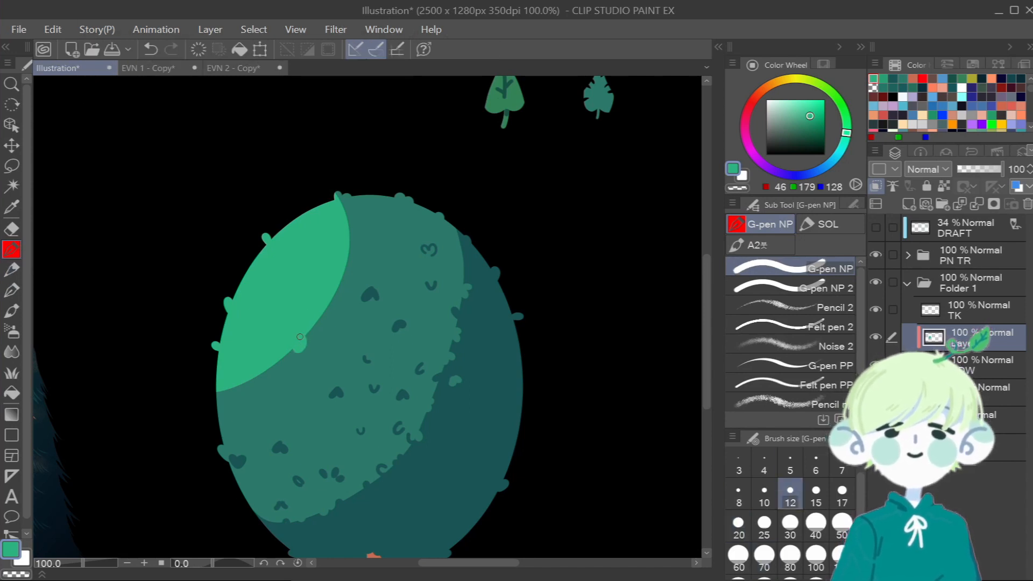
click(12, 229)
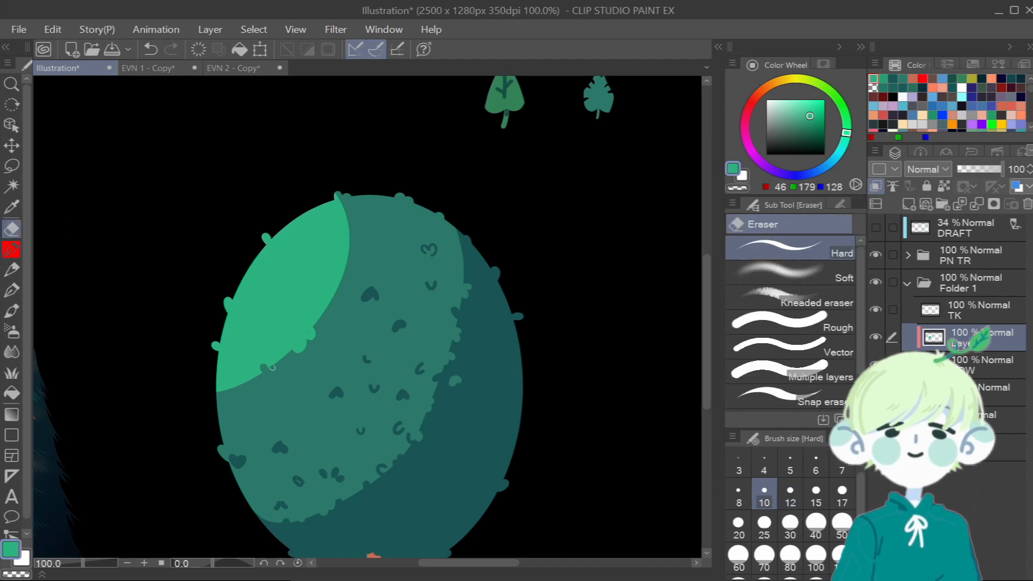
key(p)
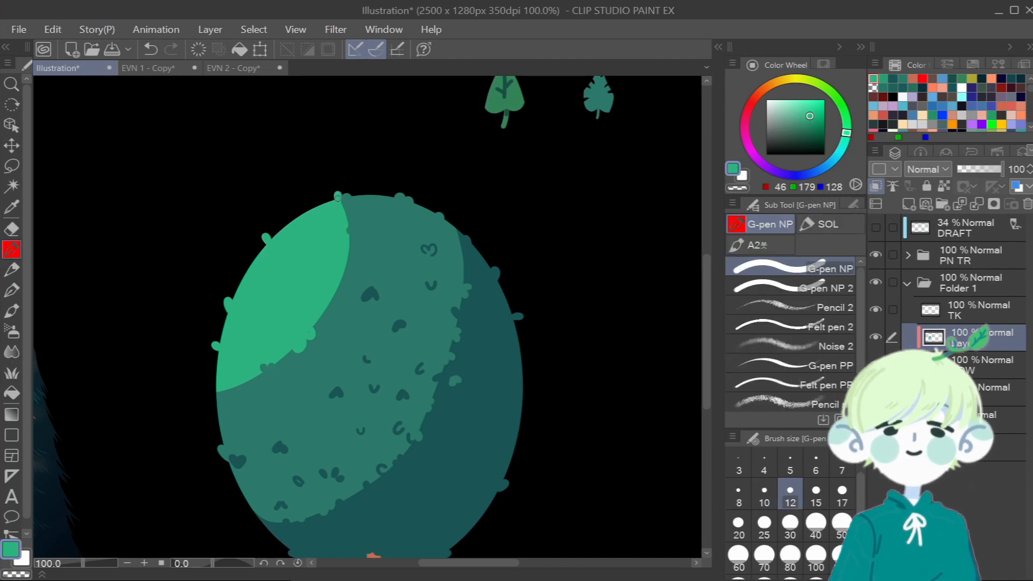
mouse_move(220, 409)
mouse_down()
mouse_move(222, 393)
mouse_move(252, 399)
mouse_up()
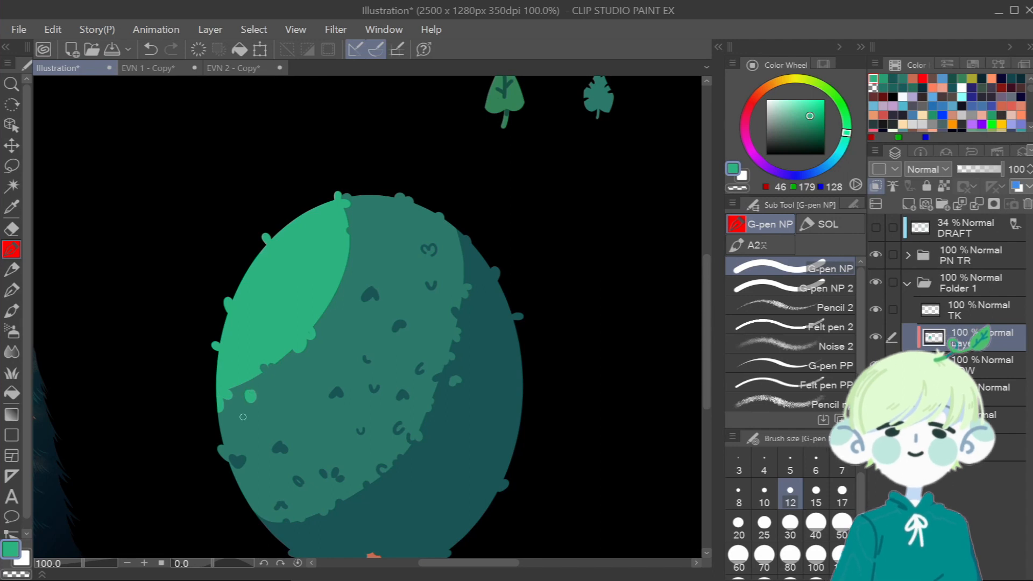
Paint small bright green leaf pairs on the mid-tone area just beyond the highlight's edge at size 12.
drag(375, 237, 380, 243)
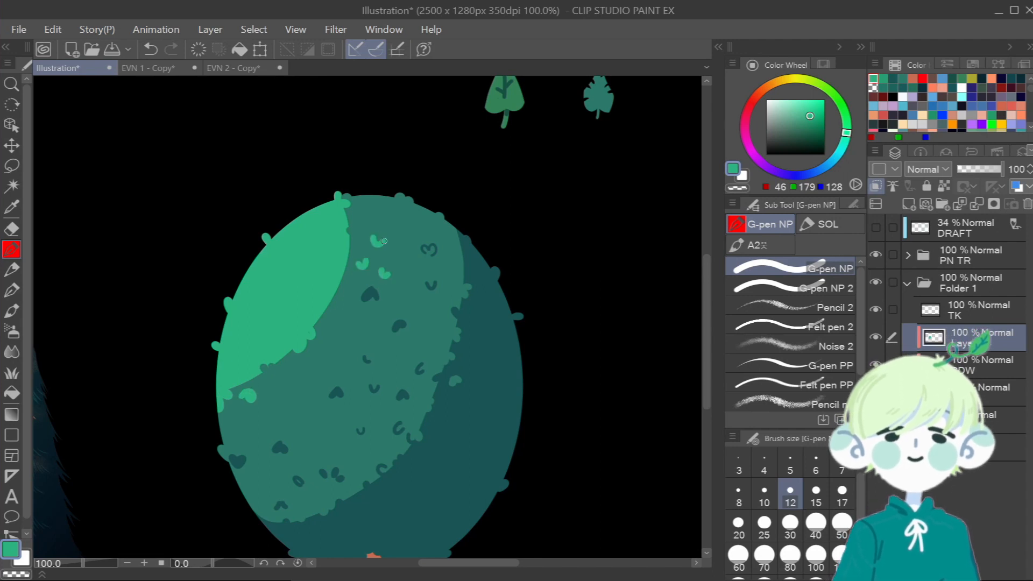
click(301, 371)
drag(327, 353, 330, 358)
Erase small leaf marks into the highlight and the crown's shadow with the Hard eraser at size 10, returning to the highlight layer.
key(e)
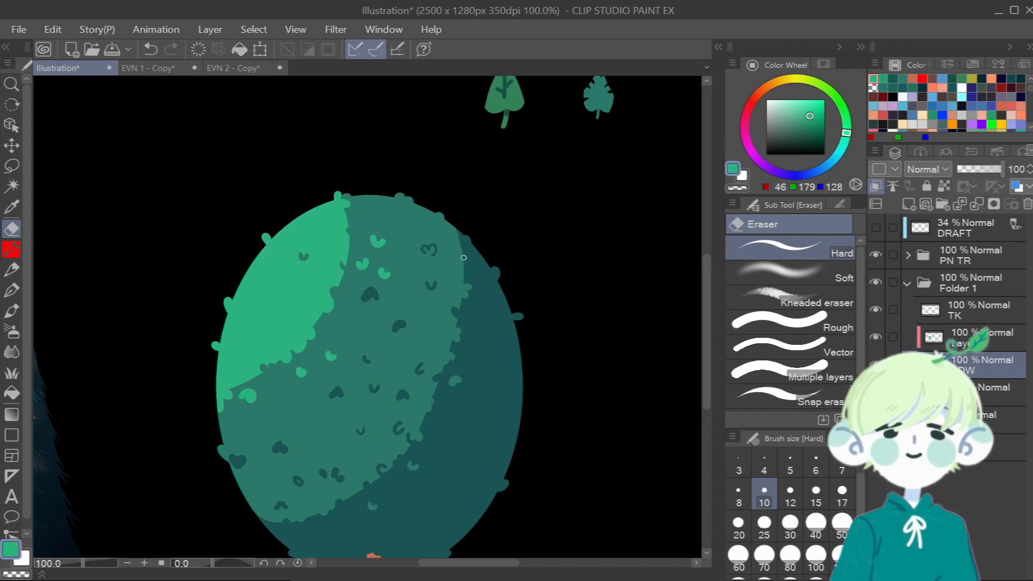
click(977, 310)
key(alt+bracketleft)
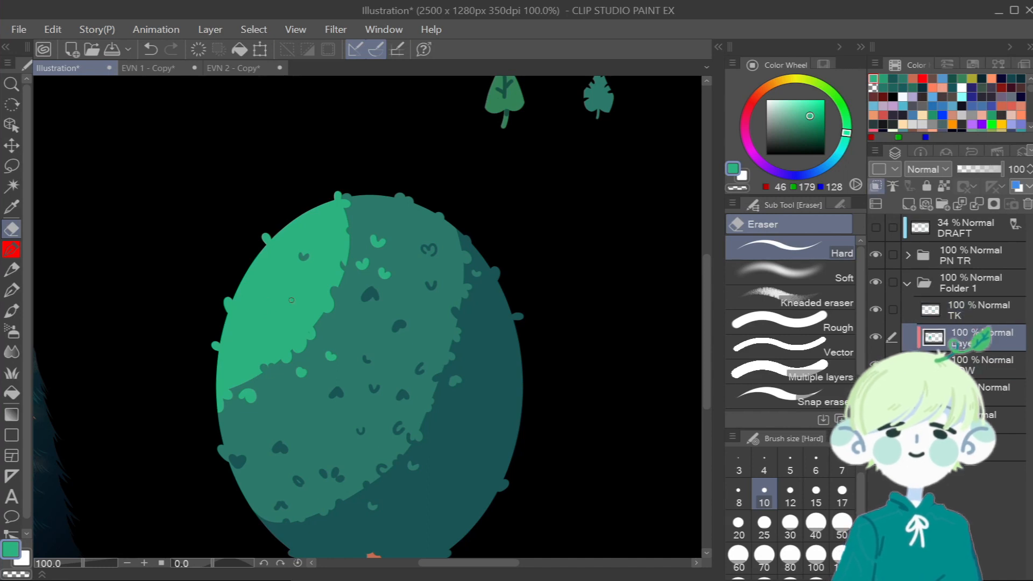
Paint another pair of bright green leaf marks below the highlight with the G-pen NP at size 12.
key(p)
drag(279, 399, 285, 407)
click(296, 413)
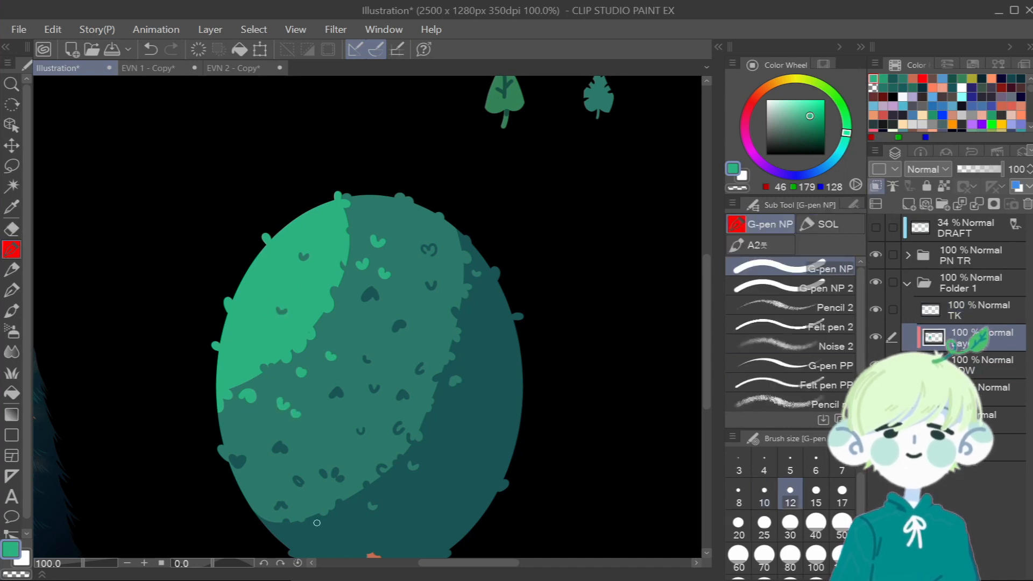
On the crown's base layer, pick its base green and paint extra leaf bumps around the lower-left and right outline at size 12.
scroll(428, 200, down, 5)
scroll(487, 388, up, 7)
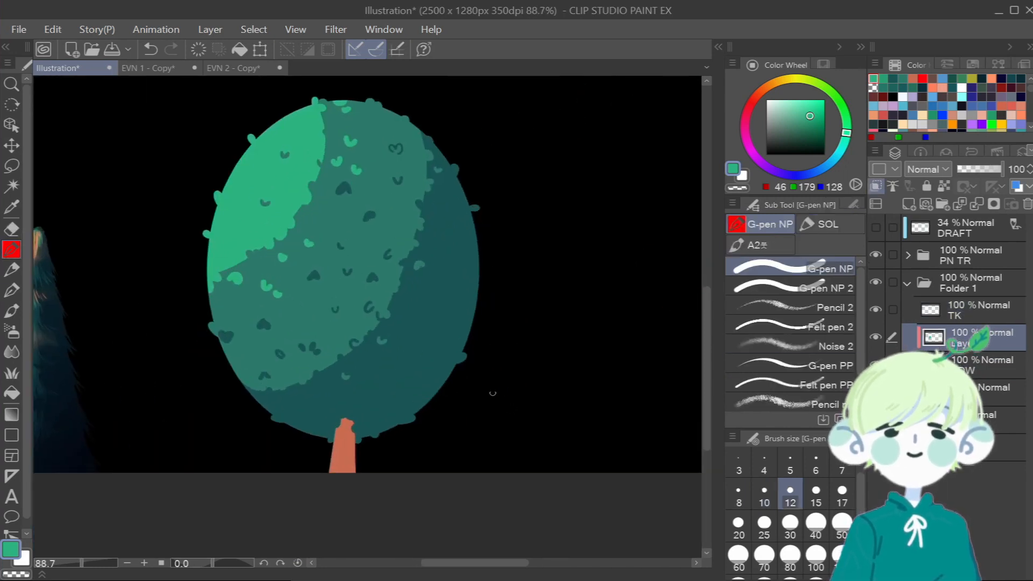
click(995, 391)
key(i)
click(431, 291)
key(p)
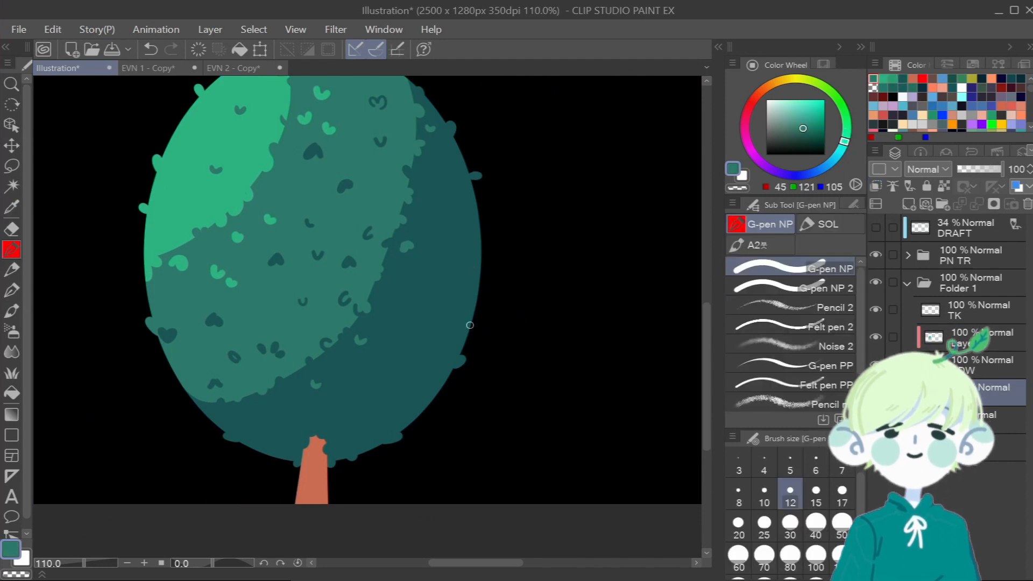
drag(176, 378, 178, 388)
drag(488, 269, 487, 258)
scroll(707, 377, down, 2)
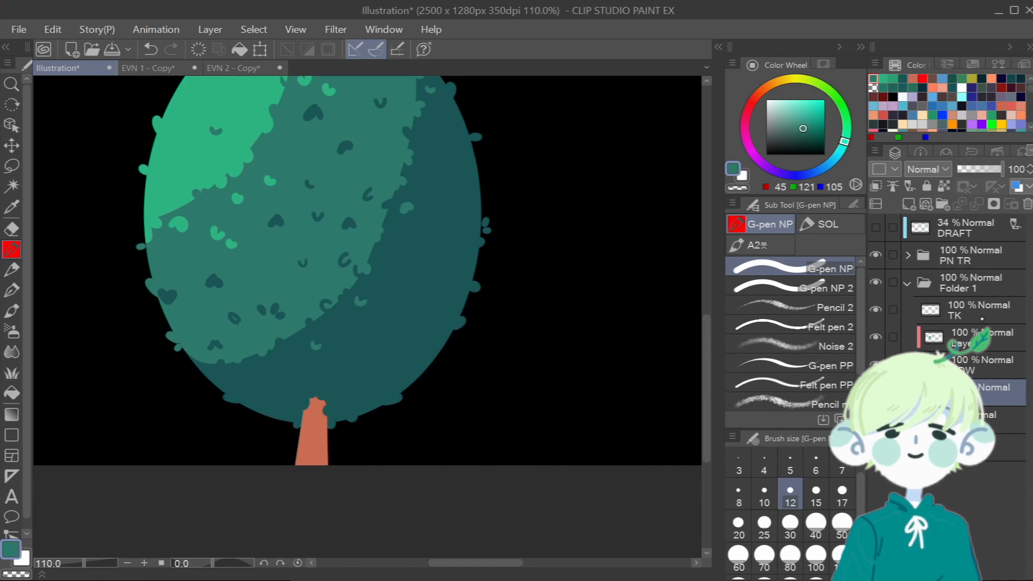
Add a clipped layer named SDW above the trunk layer TK and rename the highlight layer, Layer 4.
click(967, 316)
key(ctrl+shift+n)
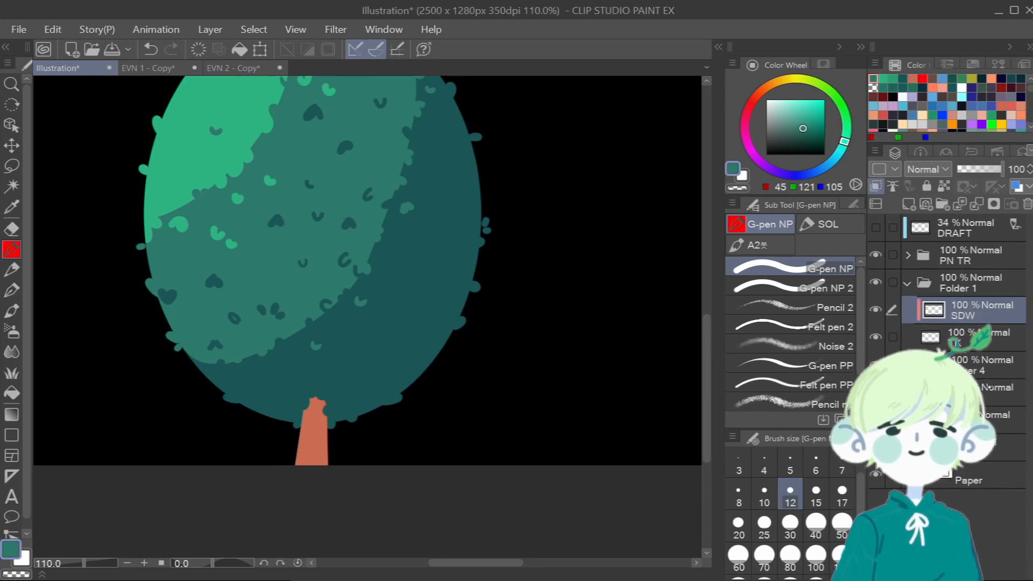
double_click(976, 369)
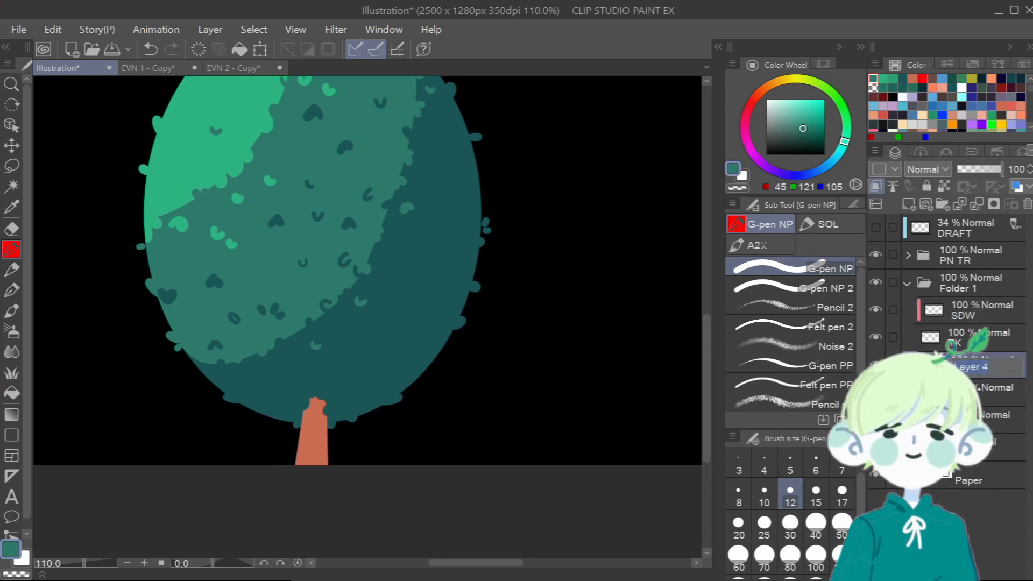
click(994, 305)
Take the trunk's orange-brown and darken it to RGB 154, 64, 57 for the G-pen NP.
key(i)
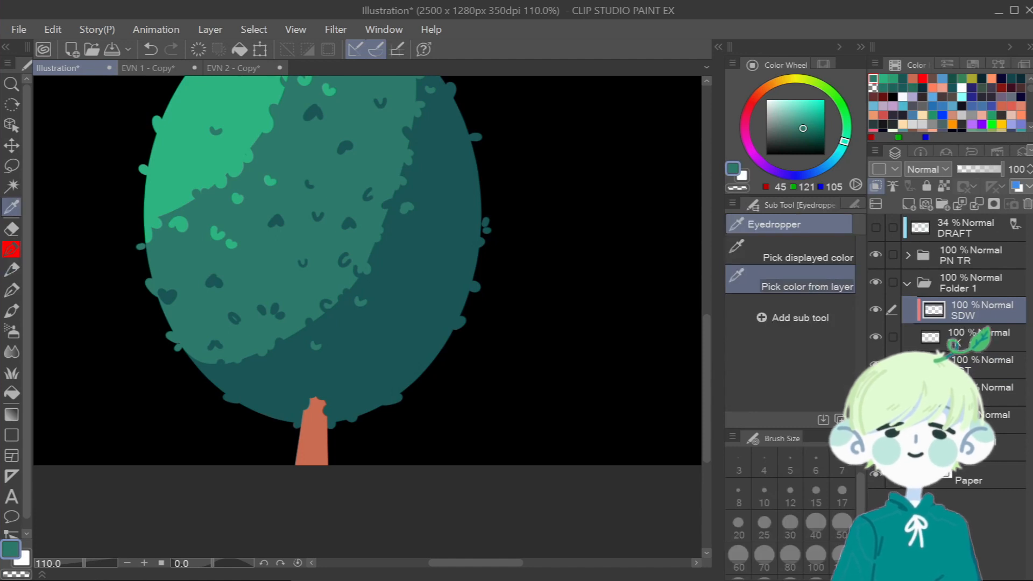
click(963, 337)
click(917, 79)
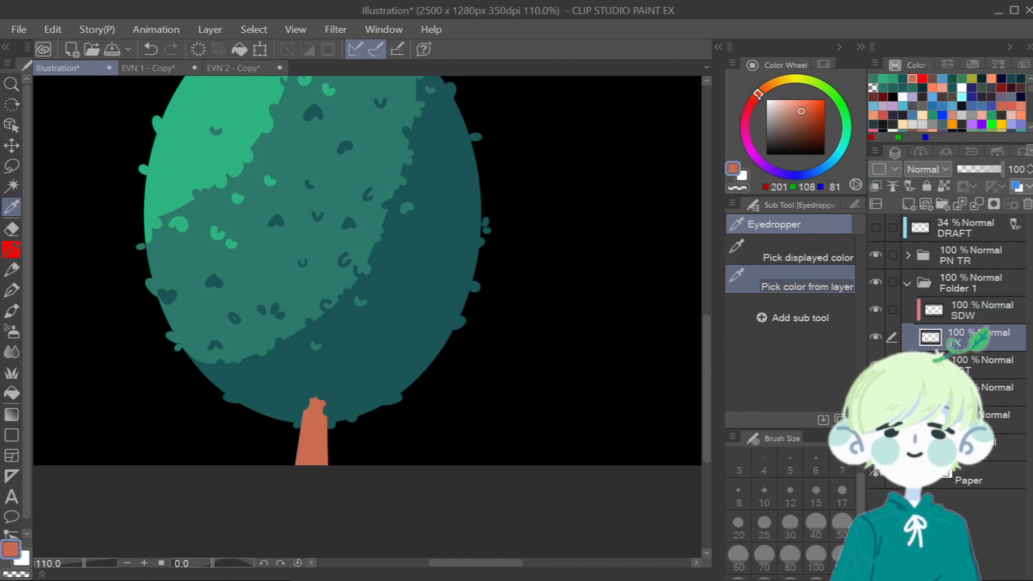
drag(757, 94, 802, 121)
key(p)
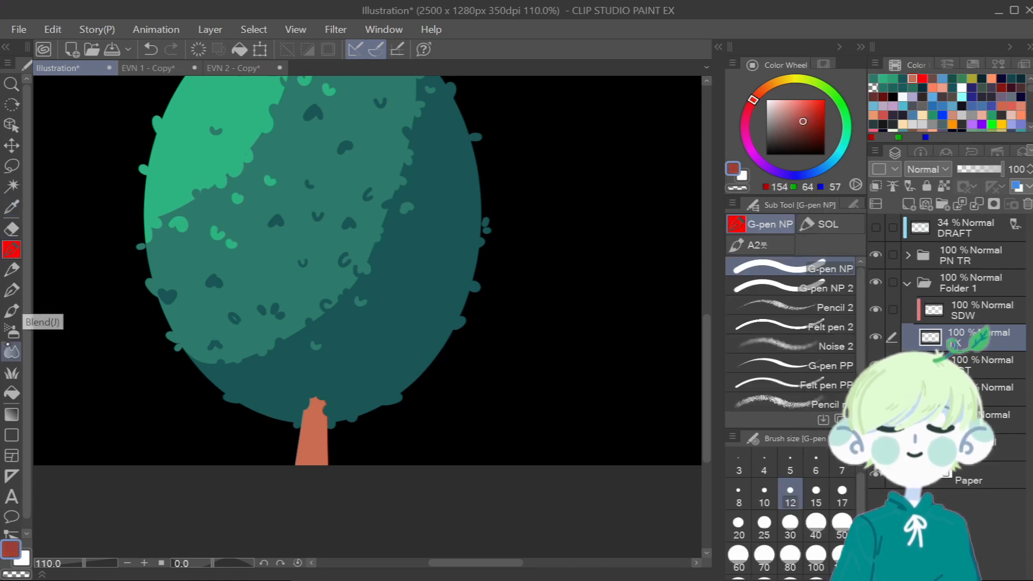
Paint a dark red-brown shadow down the trunk's right side on its SDW layer at size 25, undoing the stroke made on the trunk layer.
click(763, 524)
drag(326, 393, 316, 484)
click(985, 313)
key(ctrl+z)
drag(328, 393, 312, 511)
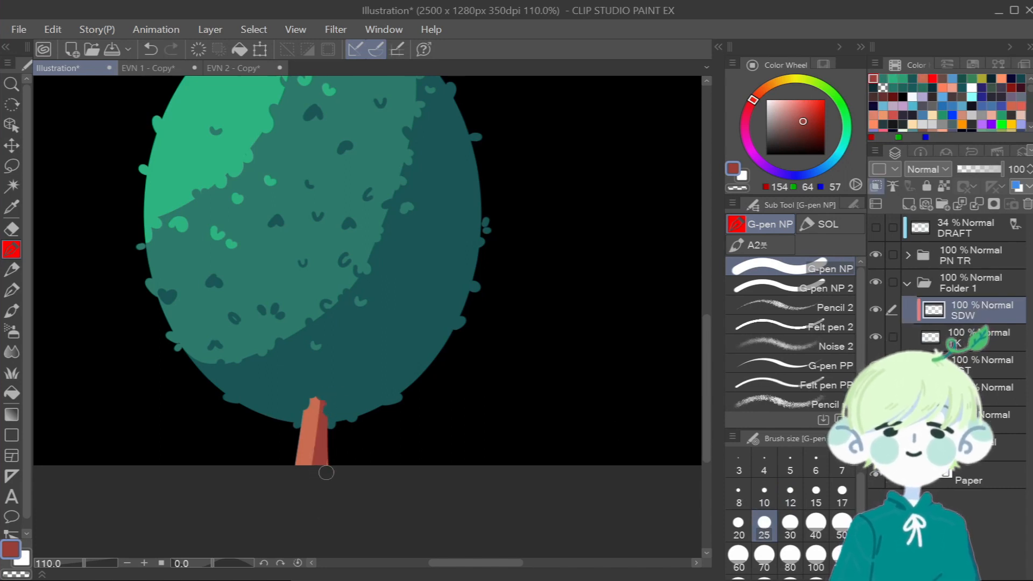
Paint dark curved bark lines along the trunk's light side with the G-pen NP at size 10.
key(bracketleft)
key(bracketleft)
key(bracketleft)
key(bracketleft)
key(bracketleft)
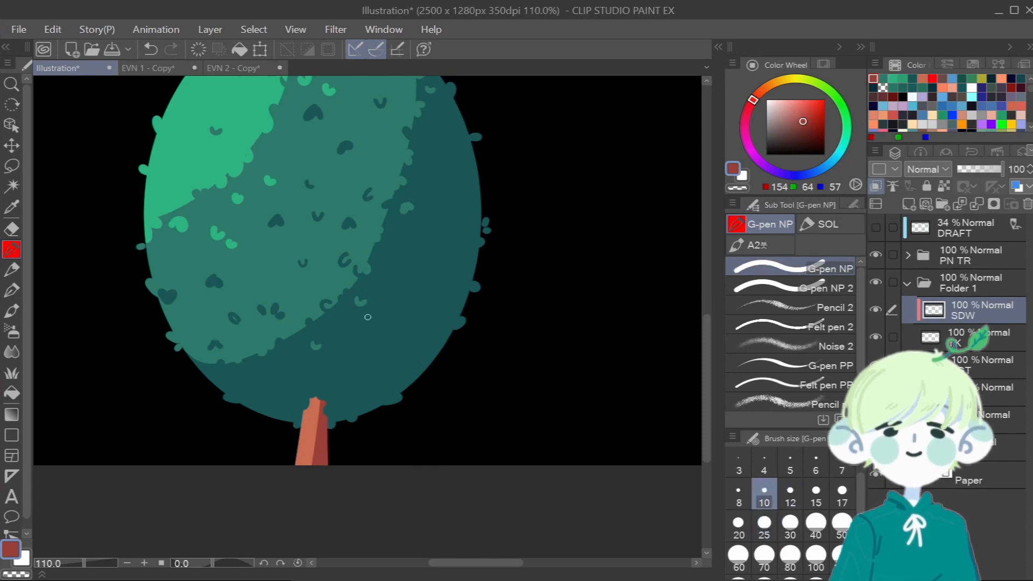
drag(301, 465, 323, 419)
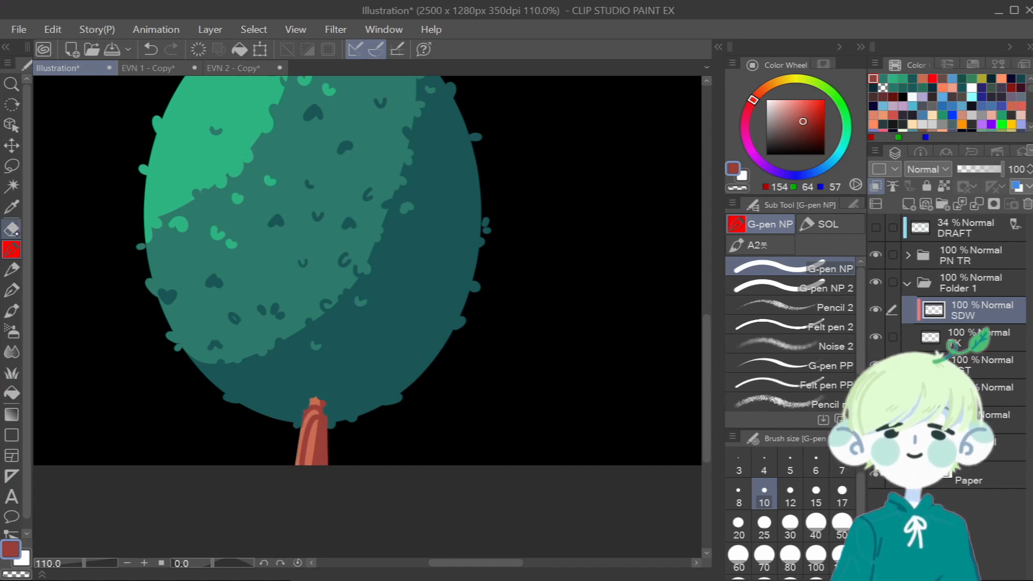
Erase light bark streaks into the trunk's shadow with the Rough eraser at size 8.
click(11, 229)
click(836, 322)
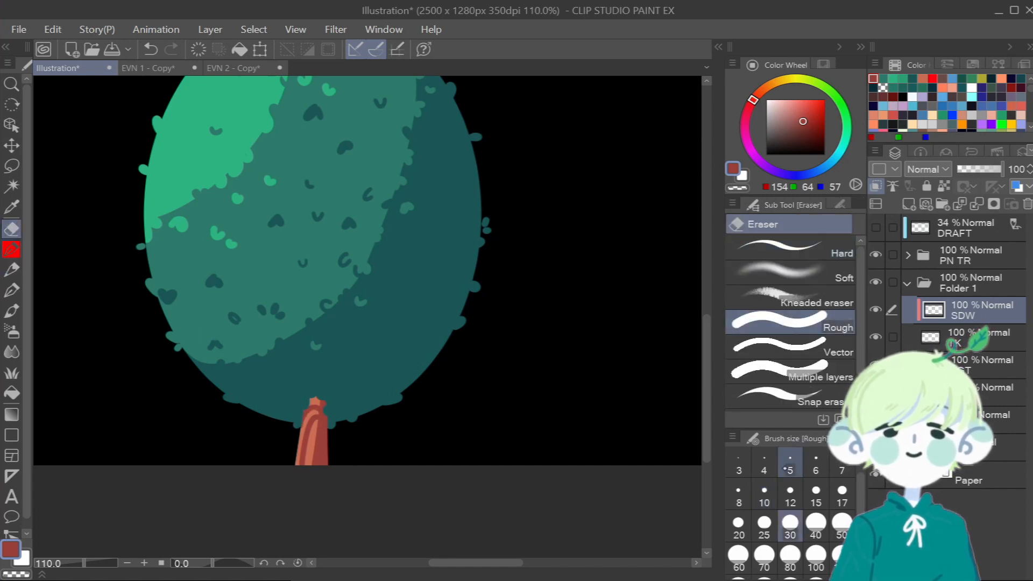
click(738, 494)
drag(322, 427, 319, 475)
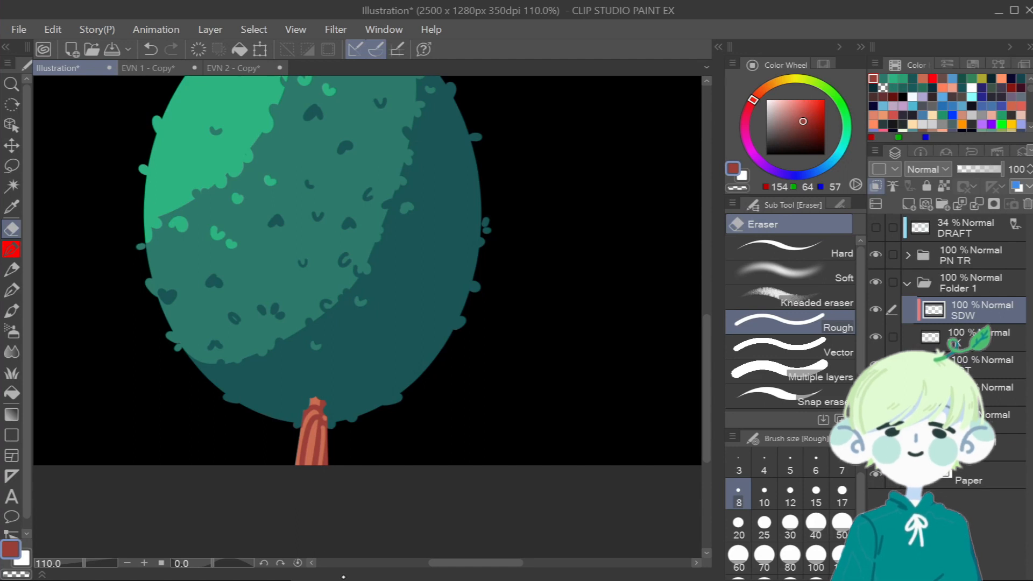
Undo the trunk's erased streaks, bark lines and side shadow.
key(ctrl+minus)
key(ctrl+minus)
key(ctrl+minus)
key(ctrl+plus)
key(ctrl+plus)
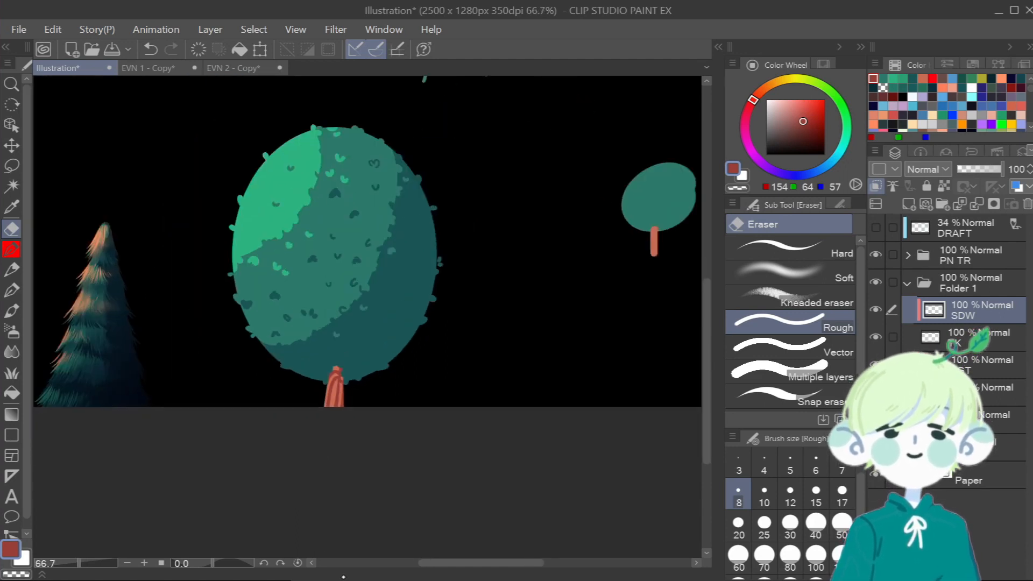
key(ctrl+z)
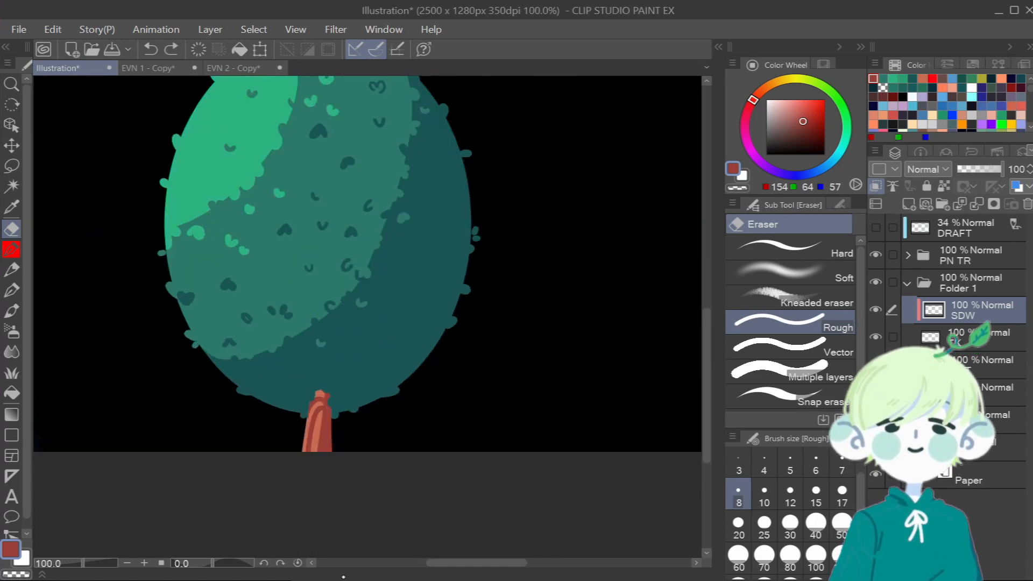
key(ctrl+z)
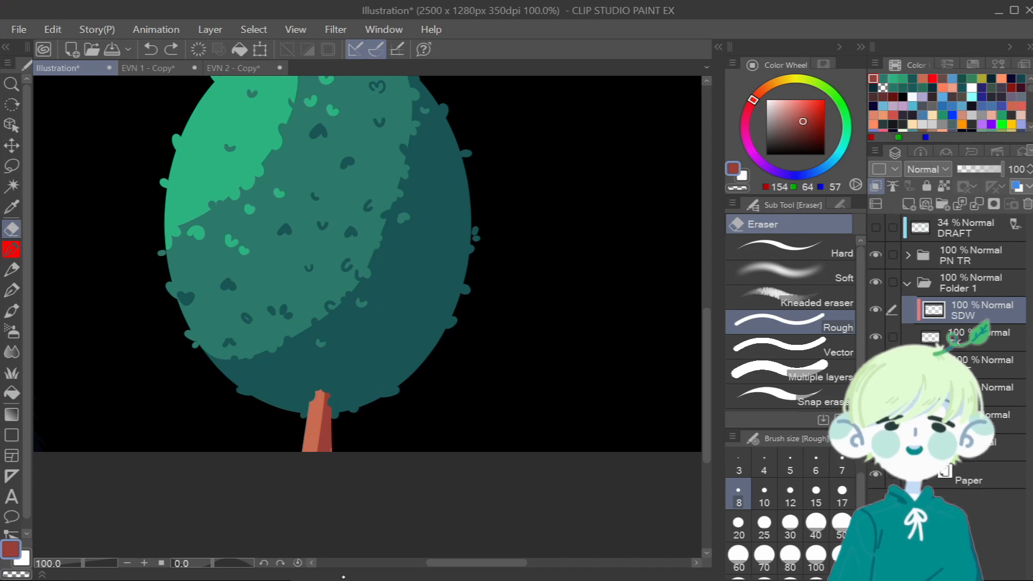
key(ctrl+z)
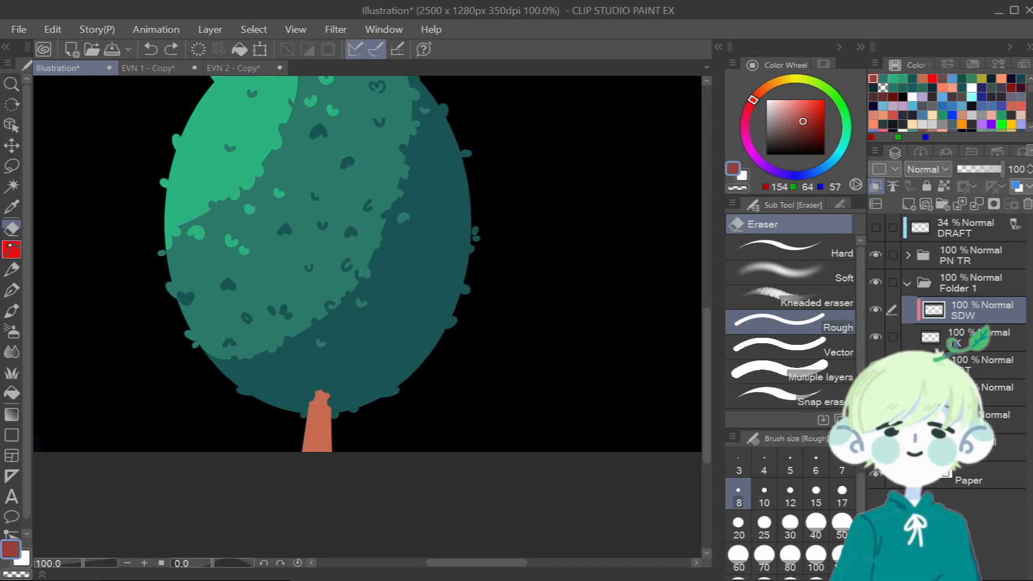
Paint a dark red-brown shadow down the trunk's right side and beneath the crown with the G-pen NP at size 15.
key(p)
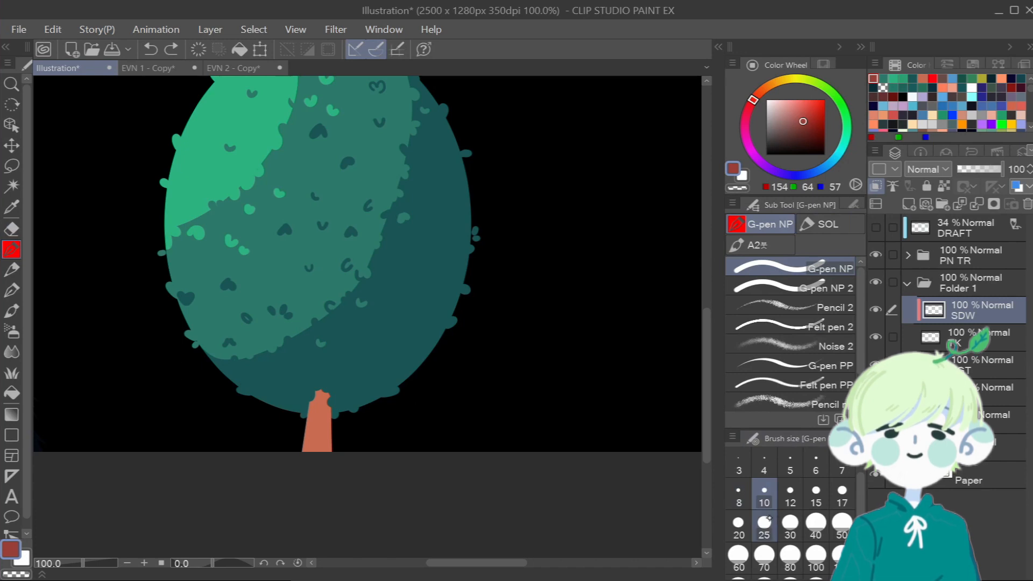
click(815, 494)
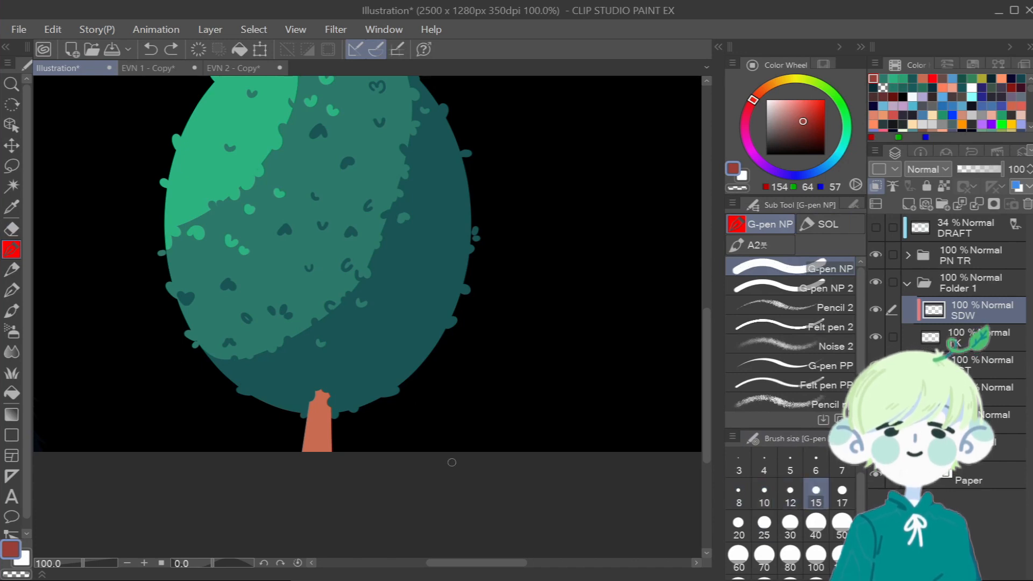
drag(327, 391, 321, 479)
drag(331, 401, 327, 473)
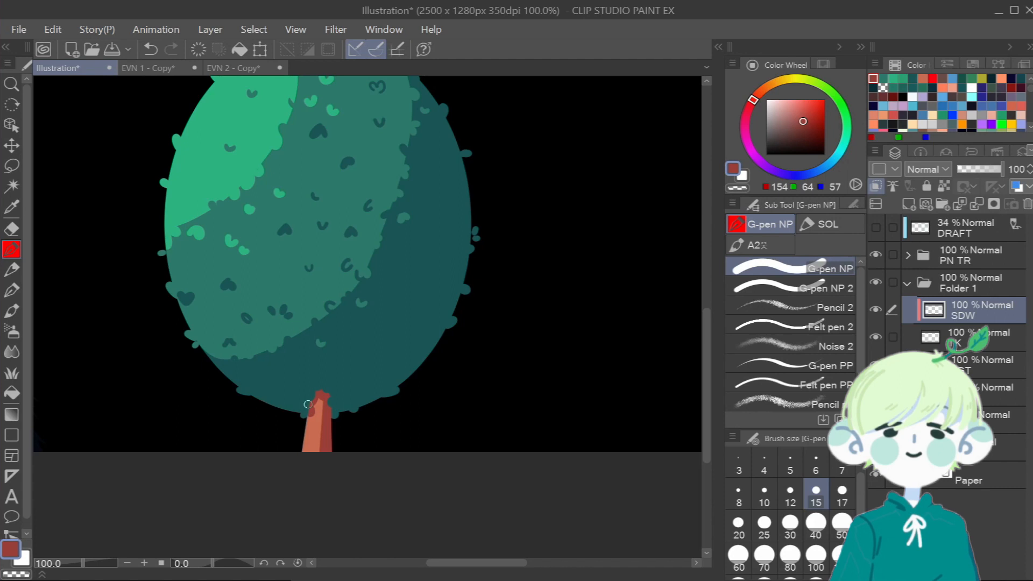
scroll(313, 388, down, 2)
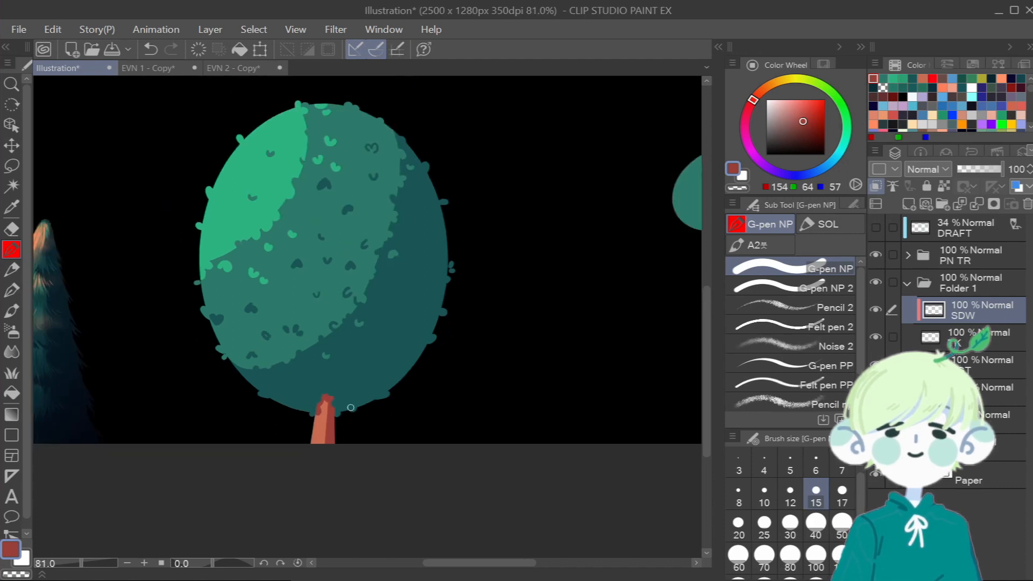
scroll(415, 385, up, 2)
mouse_move(277, 406)
mouse_down()
mouse_move(294, 418)
mouse_move(287, 432)
mouse_up()
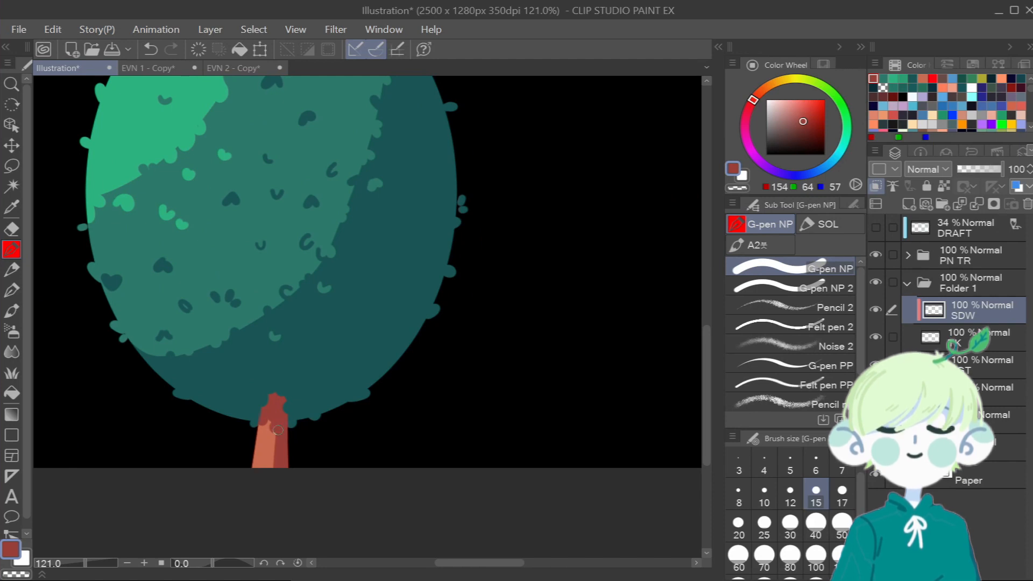
scroll(312, 461, down, 5)
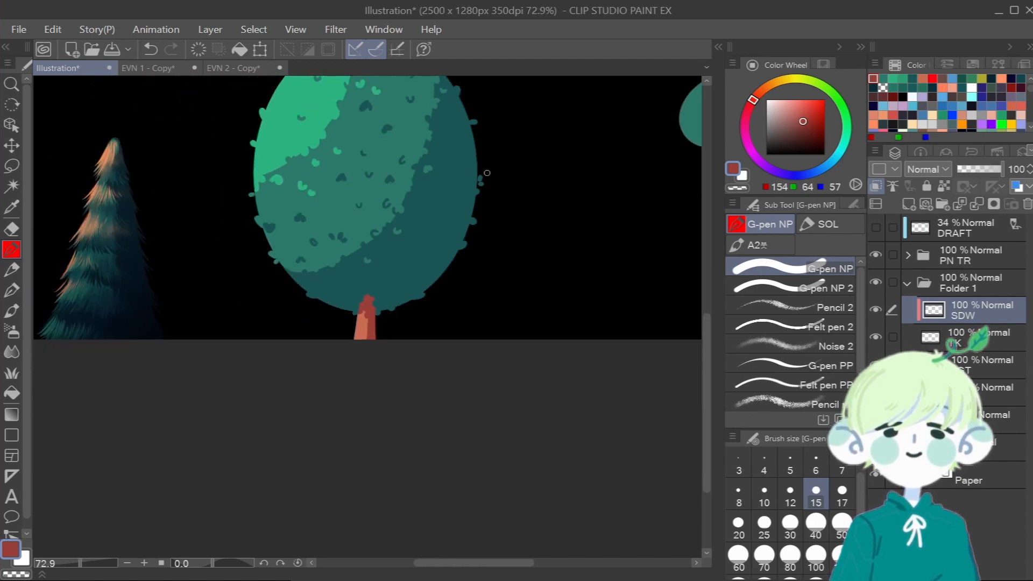
drag(519, 563, 541, 562)
scroll(546, 295, up, 1)
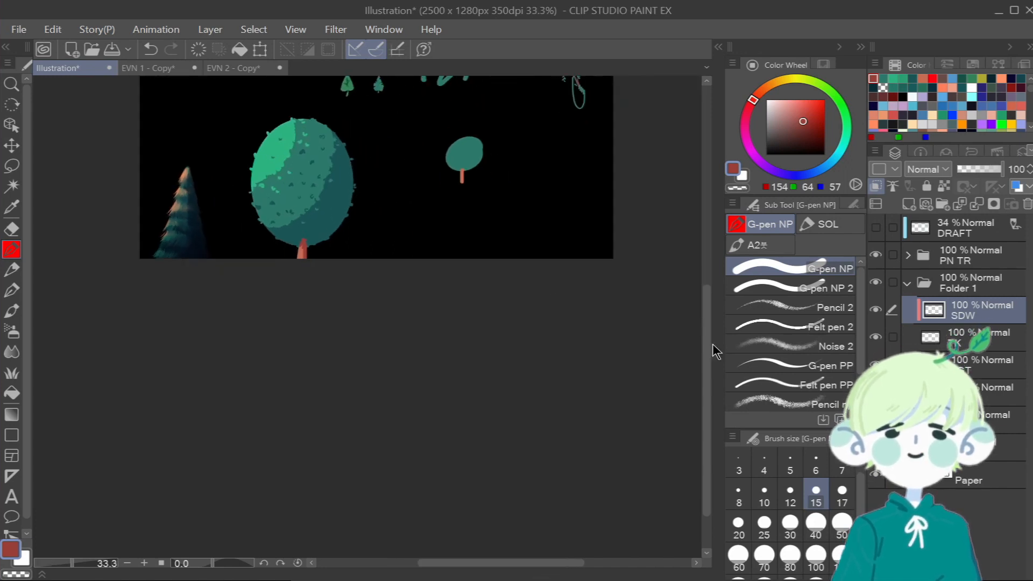
drag(713, 388, 715, 294)
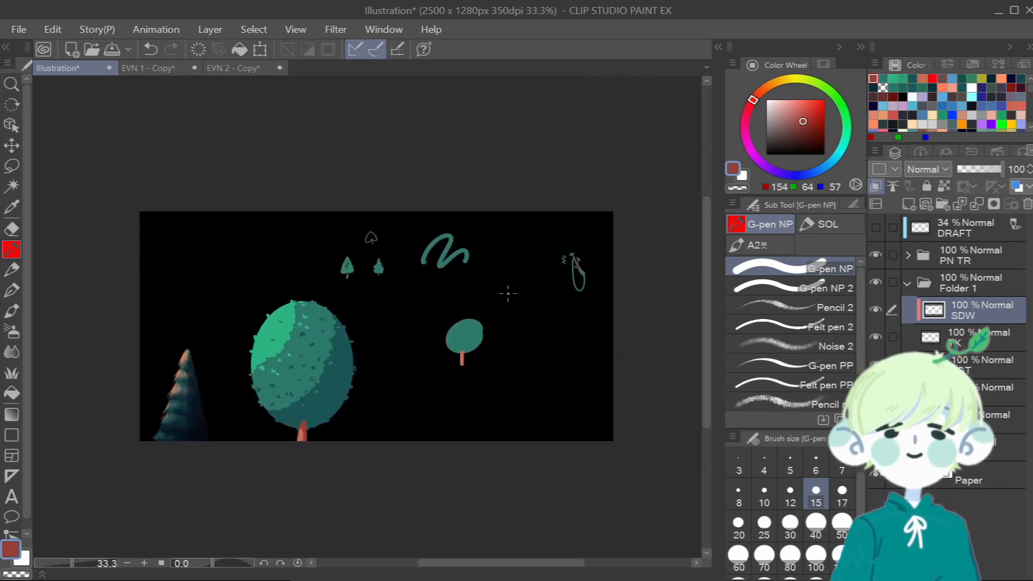
scroll(508, 294, up, 1)
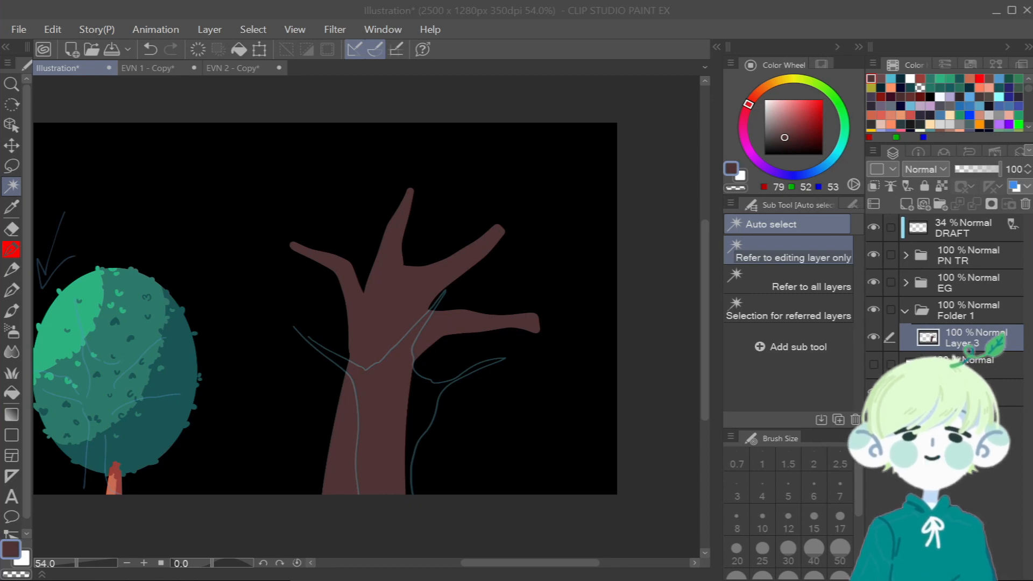
Thin and taper the branches of the large bare tree with the Rough eraser at size 30.
click(12, 229)
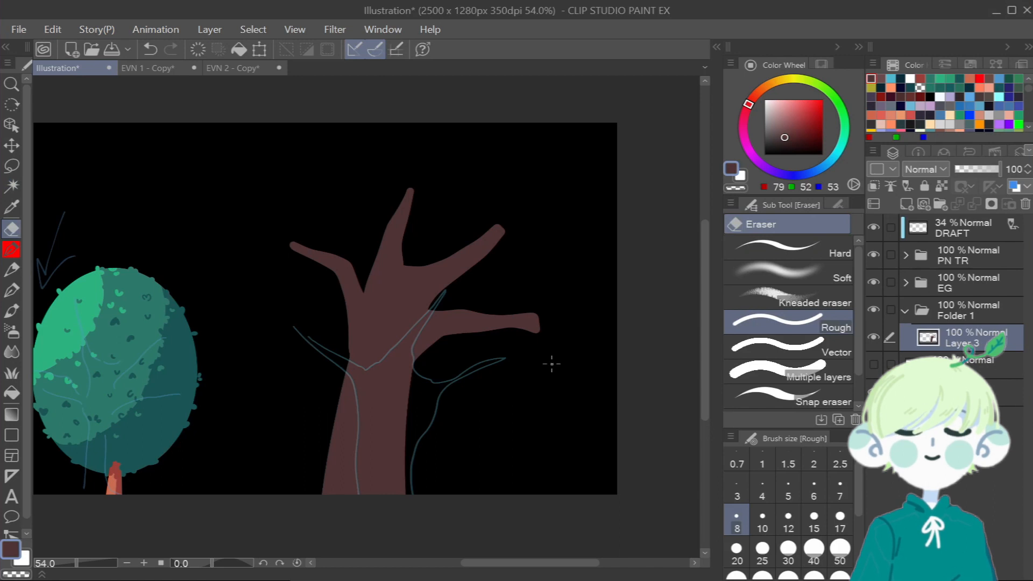
click(788, 549)
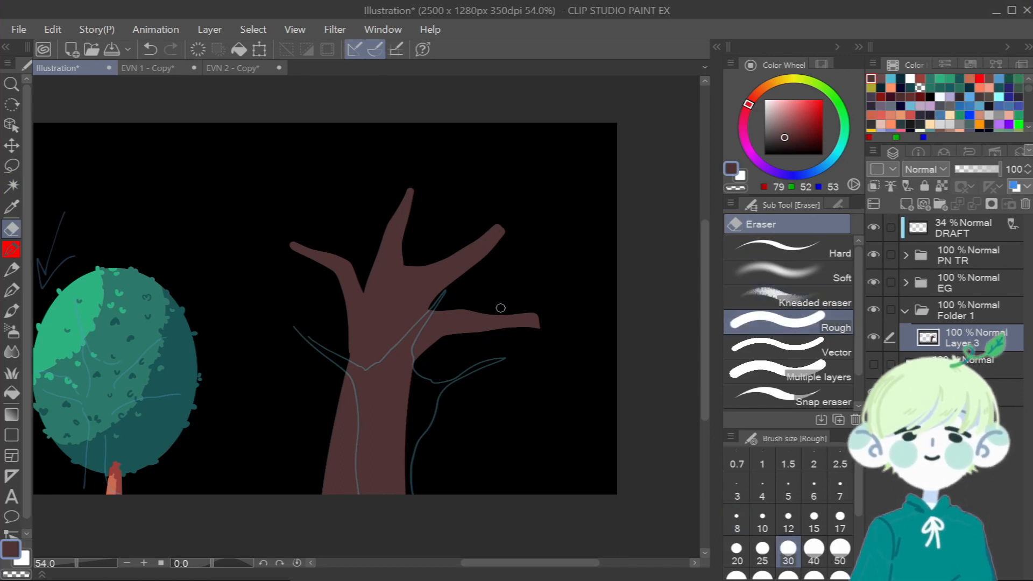
mouse_move(525, 312)
mouse_down()
mouse_move(454, 305)
mouse_move(523, 311)
mouse_up()
mouse_move(471, 270)
mouse_down()
mouse_move(514, 228)
mouse_move(483, 228)
mouse_move(406, 258)
mouse_move(424, 270)
mouse_move(521, 214)
mouse_up()
drag(458, 281, 495, 242)
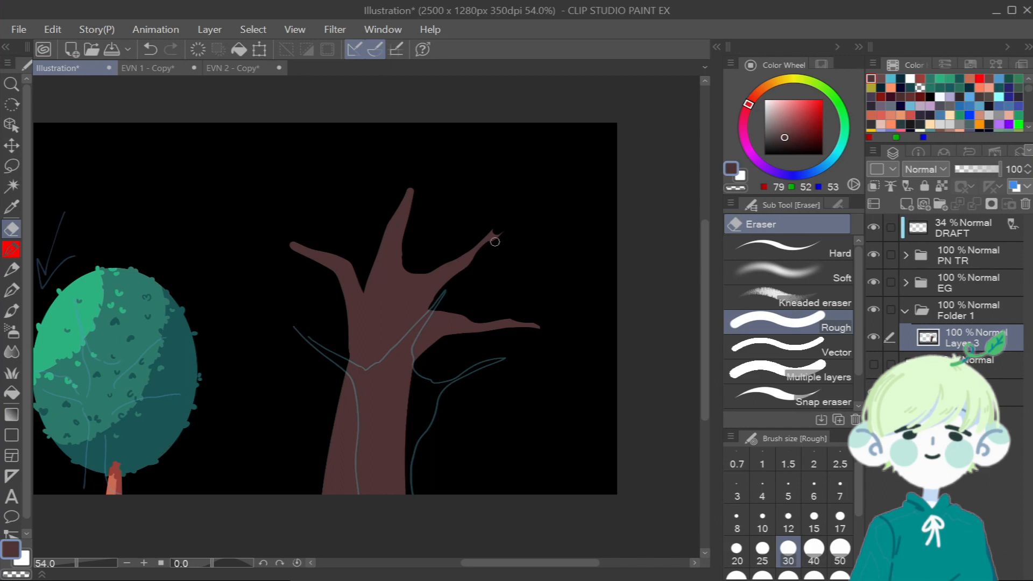
mouse_move(436, 305)
mouse_down()
mouse_move(466, 255)
mouse_move(418, 193)
mouse_move(392, 274)
mouse_move(438, 263)
mouse_move(404, 283)
mouse_move(424, 273)
mouse_up()
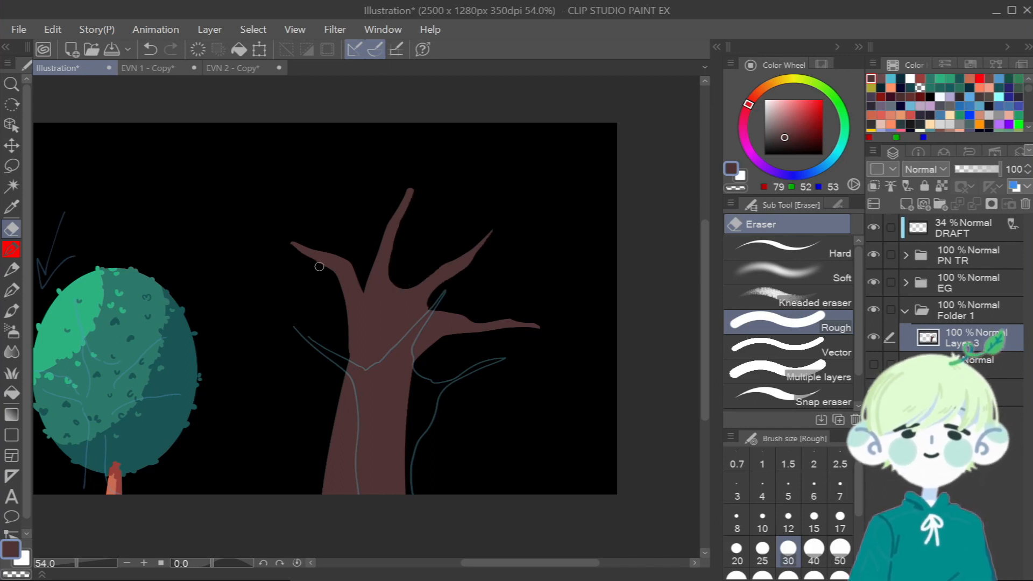
Add small pointed twigs to the left and upper branches with the G-pen PP at size 30.
key(p)
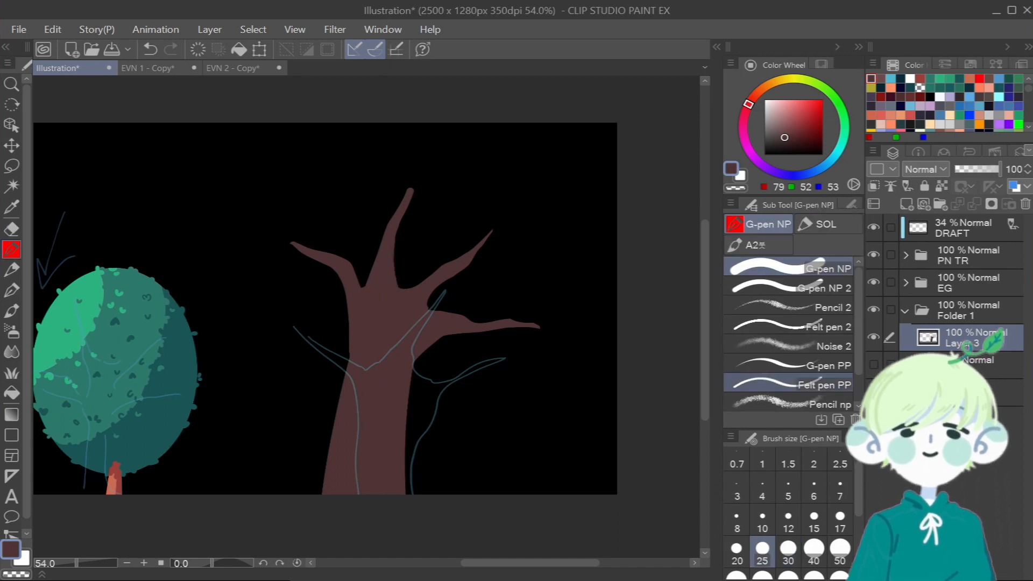
click(791, 365)
click(788, 549)
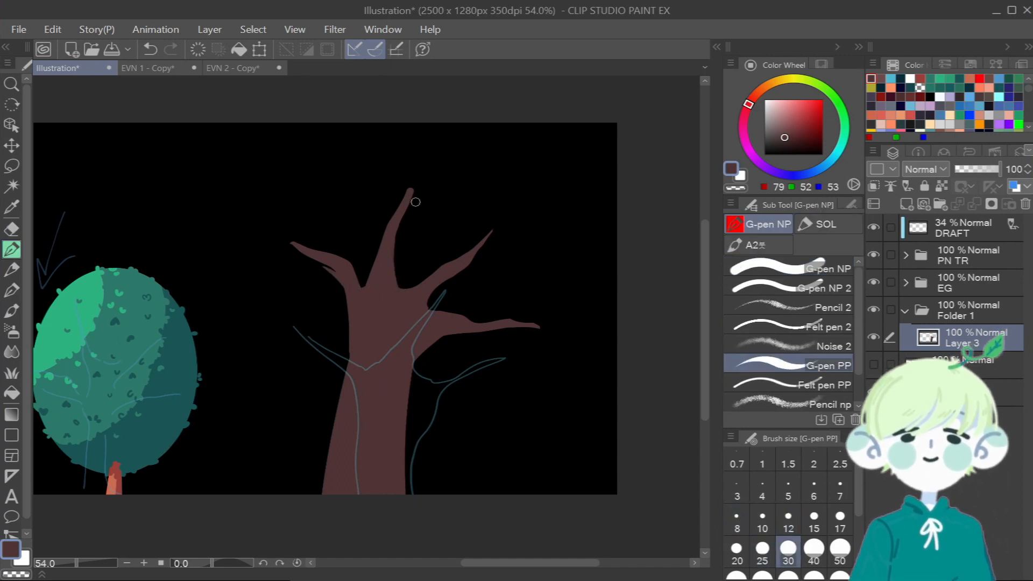
Slim the bare tree's trunk by trimming its right and upper-left edges with the Rough eraser at size 30.
key(e)
mouse_move(414, 371)
mouse_down()
mouse_move(400, 492)
mouse_move(385, 491)
mouse_up()
mouse_move(414, 369)
mouse_down()
mouse_move(438, 341)
mouse_move(409, 378)
mouse_up()
drag(341, 293, 344, 355)
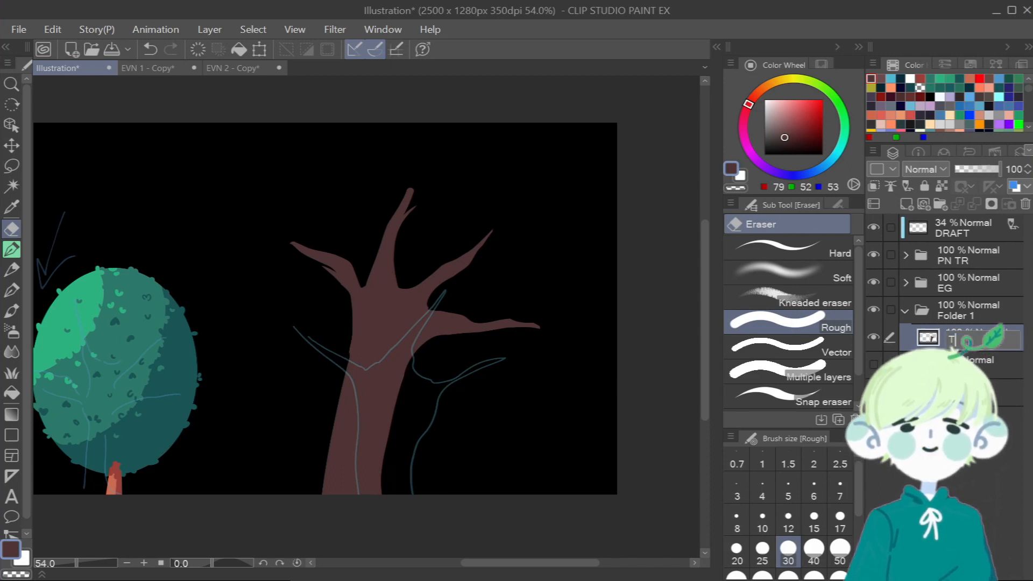
Paint a dark brown (54, 32, 37) shadow along the trunk's right edge on a new clipped SDW layer, using the G-pen NP at size 40.
key(ctrl+shift+n)
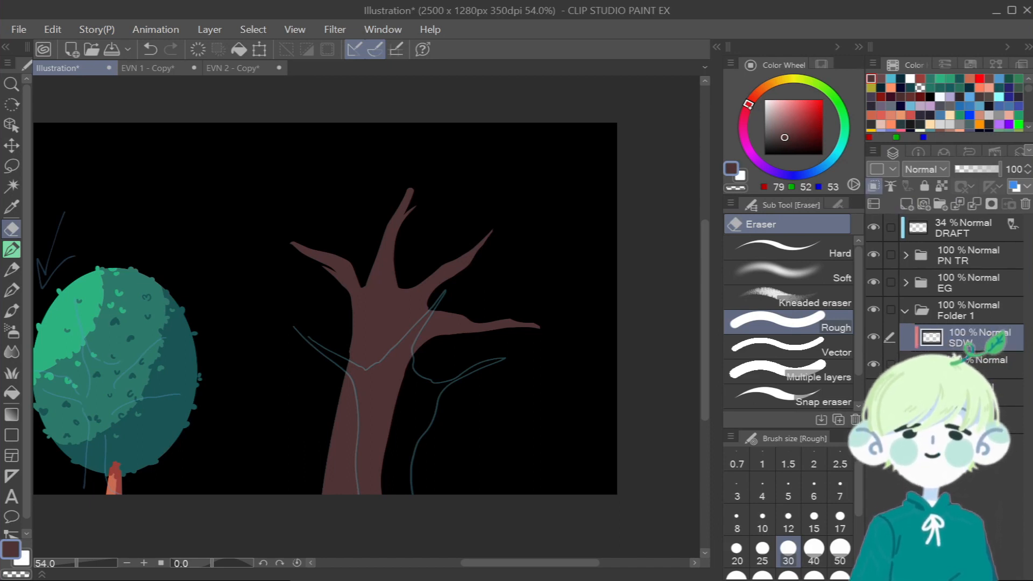
drag(788, 135, 792, 139)
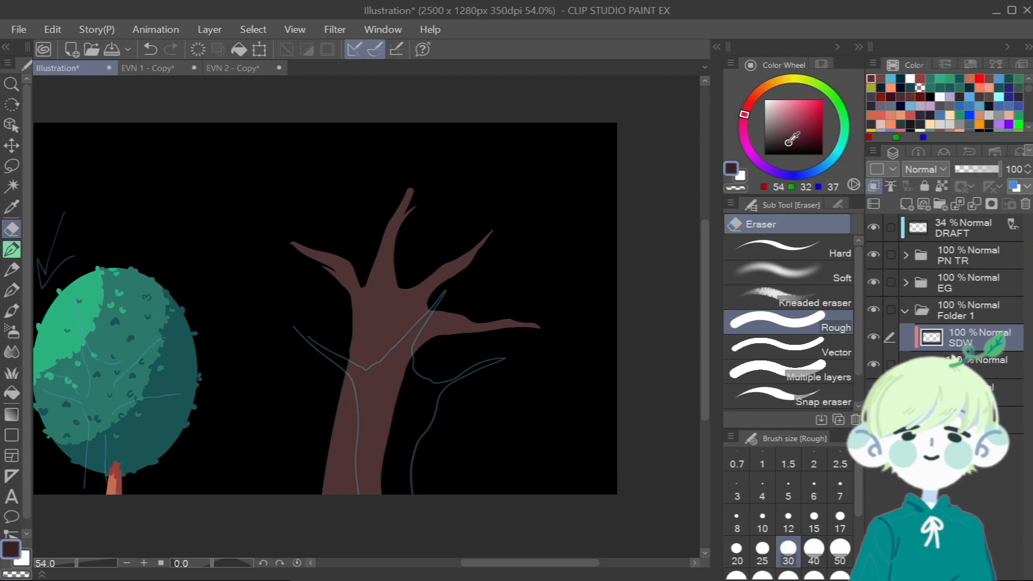
click(11, 249)
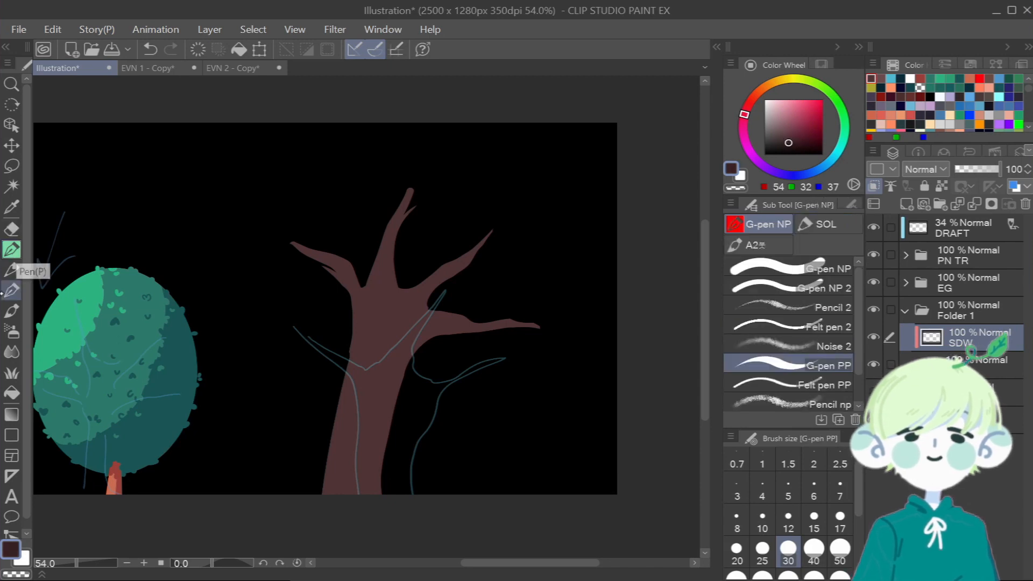
click(789, 267)
click(813, 549)
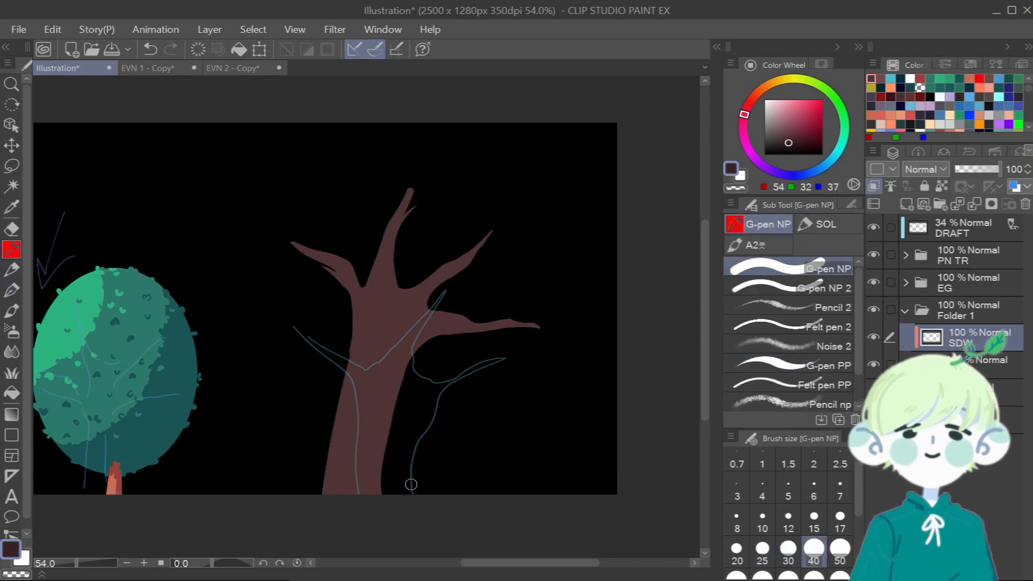
drag(373, 467, 464, 252)
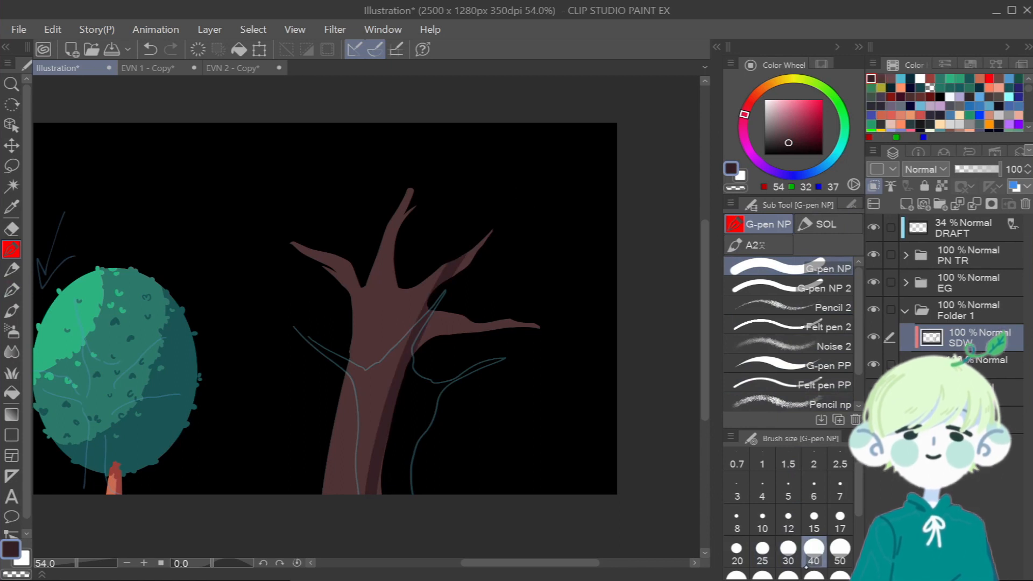
Widen the shadow over the trunk's right half and both right branches with the G-pen NP at size 100.
scroll(813, 516, down, 1)
click(813, 548)
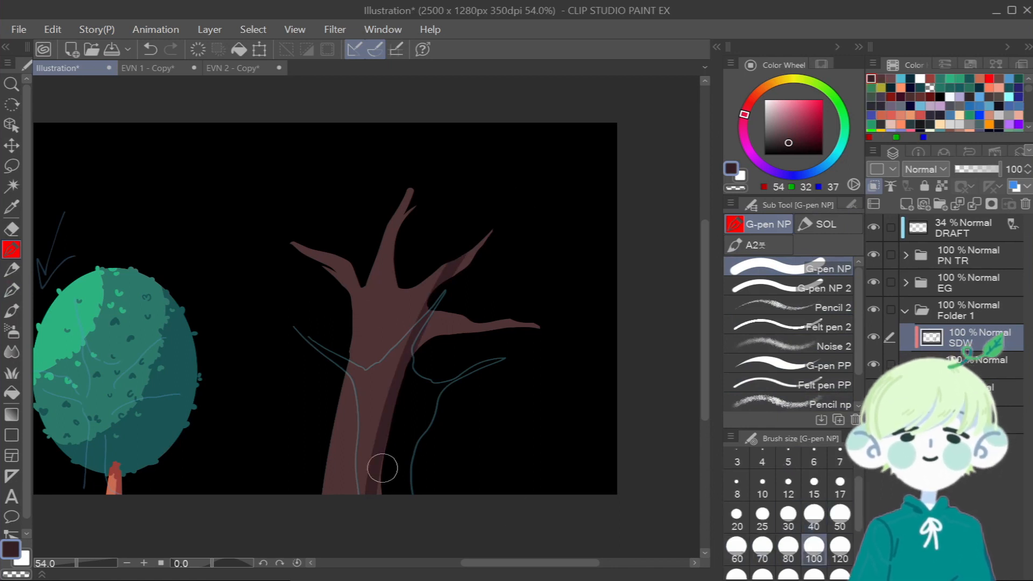
mouse_move(378, 505)
mouse_down()
mouse_move(383, 430)
mouse_move(412, 332)
mouse_move(463, 246)
mouse_move(500, 233)
mouse_up()
drag(441, 355, 475, 266)
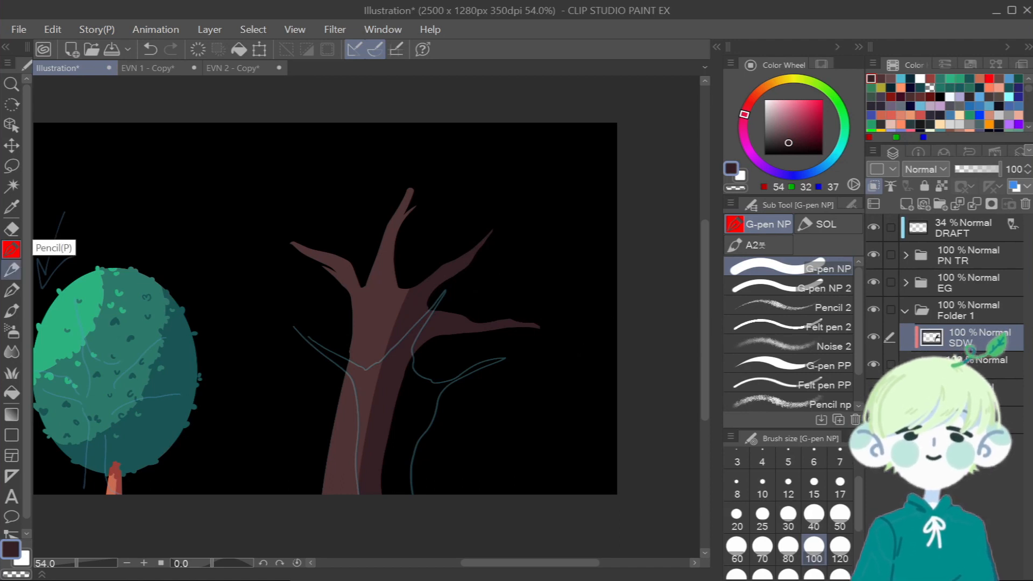
Hide the DRAFT layer and paint dark bark lines on the lower trunk's light side with the G-pen PP at size 20.
click(790, 365)
scroll(354, 437, up, 1)
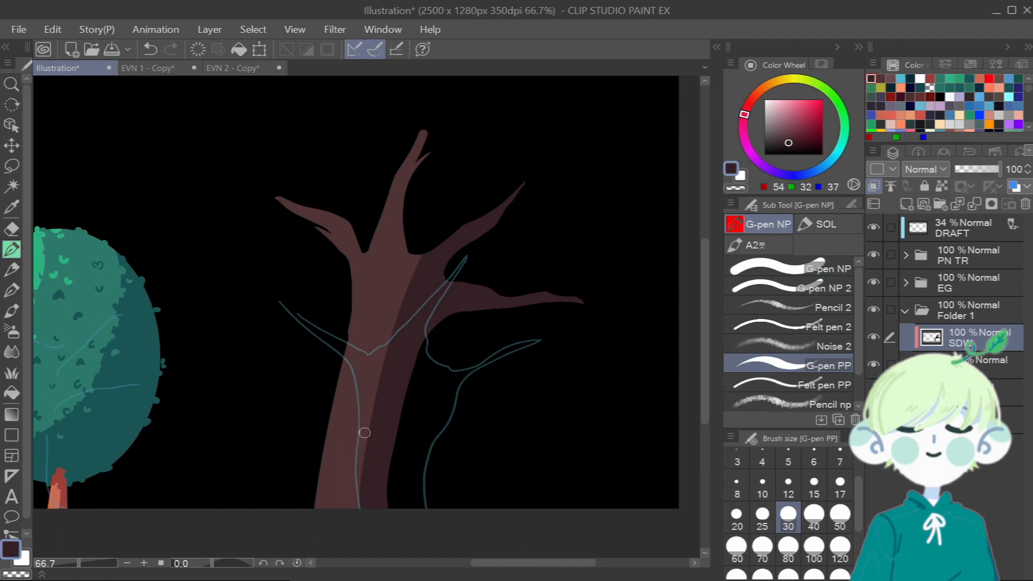
click(874, 226)
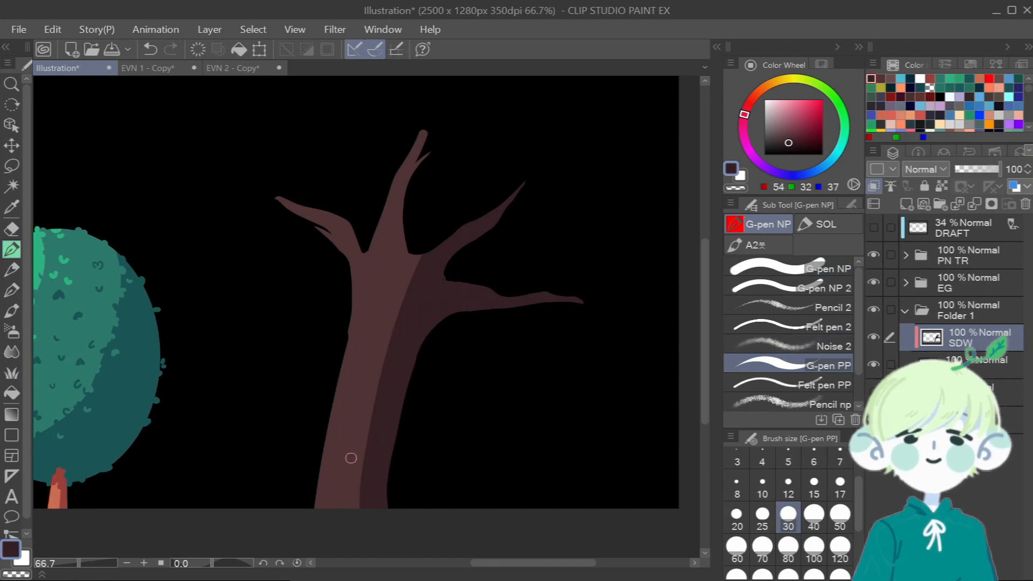
drag(351, 465, 348, 516)
click(736, 518)
key(ctrl+z)
mouse_move(340, 428)
mouse_down()
mouse_move(335, 490)
mouse_move(356, 538)
mouse_move(350, 428)
mouse_move(377, 324)
mouse_move(355, 465)
mouse_up()
mouse_move(355, 467)
mouse_down()
mouse_move(379, 409)
mouse_move(364, 431)
mouse_move(390, 325)
mouse_move(363, 436)
mouse_up()
Erase thin light bark streaks into the trunk's shadow edge with the Hard eraser at size 12.
click(11, 229)
key(ctrl+z)
click(788, 248)
click(788, 487)
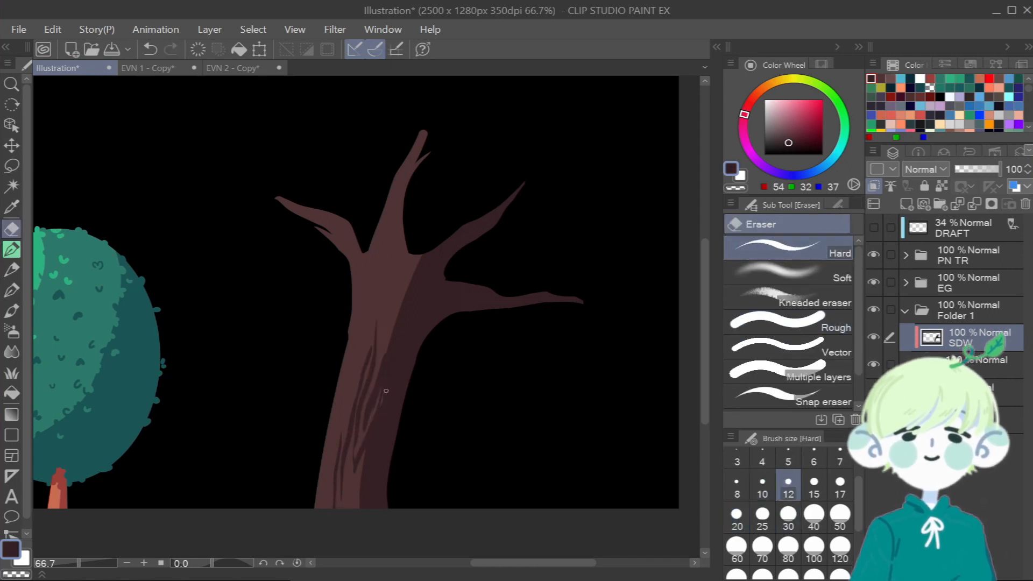
Shade the middle and left branches, adding dark bark lines with the G-pen PP at size 20.
key(p)
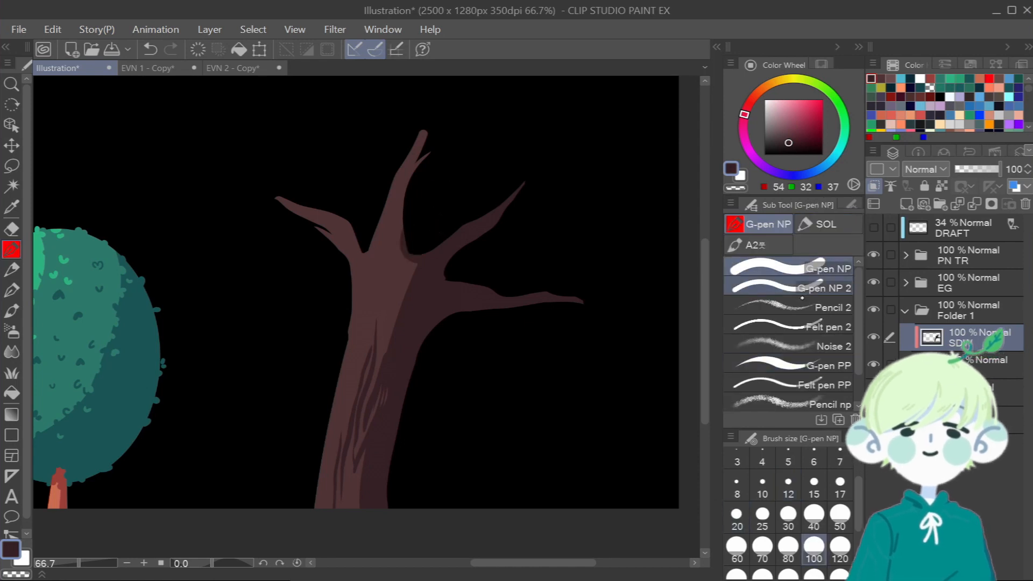
drag(401, 218, 427, 152)
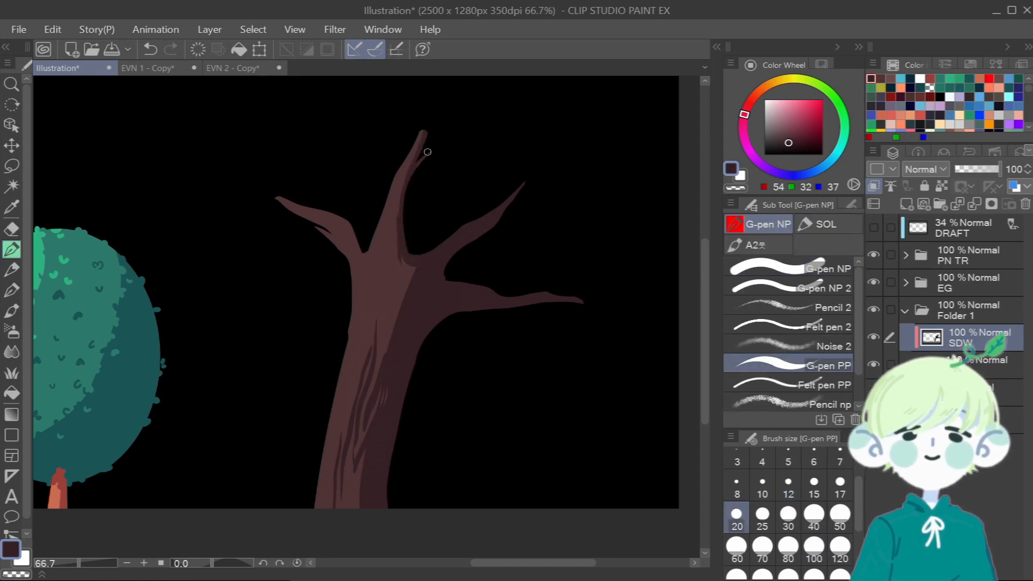
drag(391, 246, 409, 159)
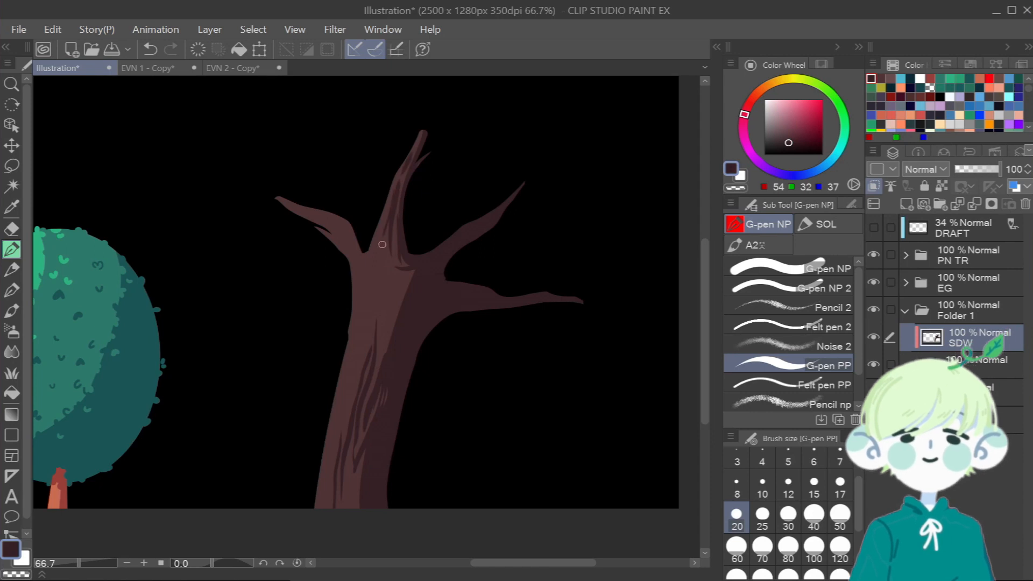
drag(320, 207, 360, 249)
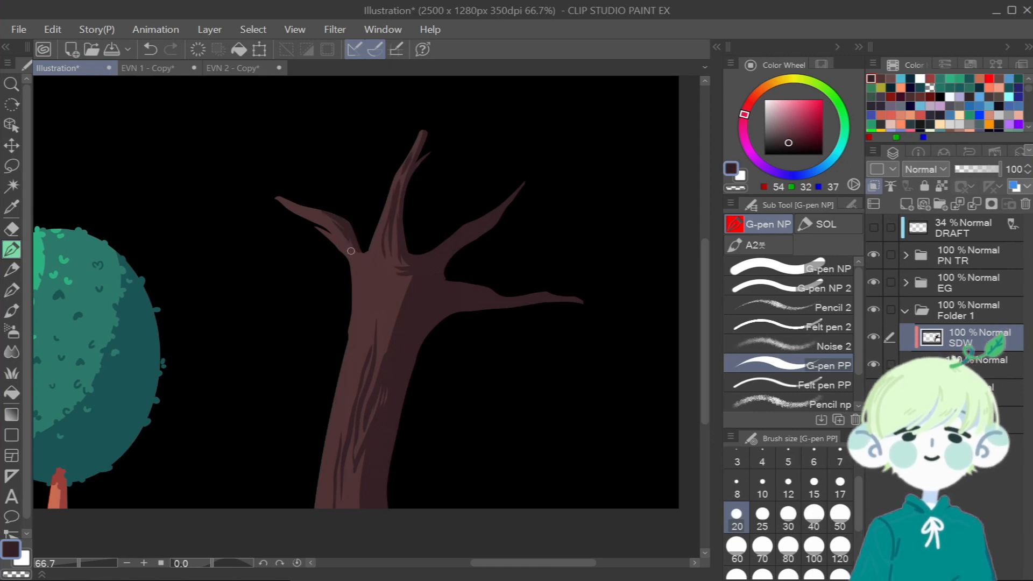
Add more dark bark lines at the trunk's base with the G-pen PP at size 20.
key(e)
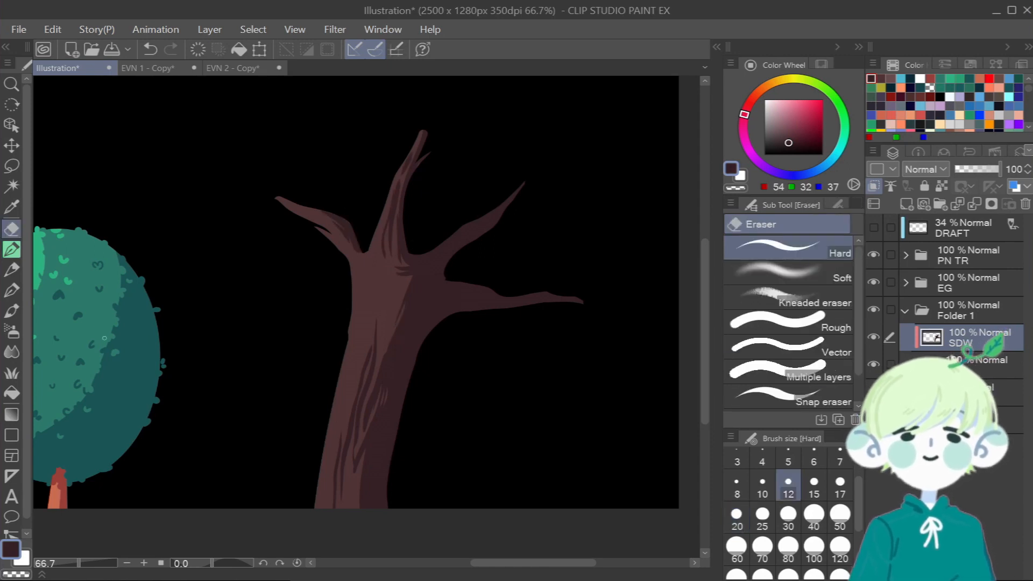
key(p)
drag(352, 455, 344, 515)
key(e)
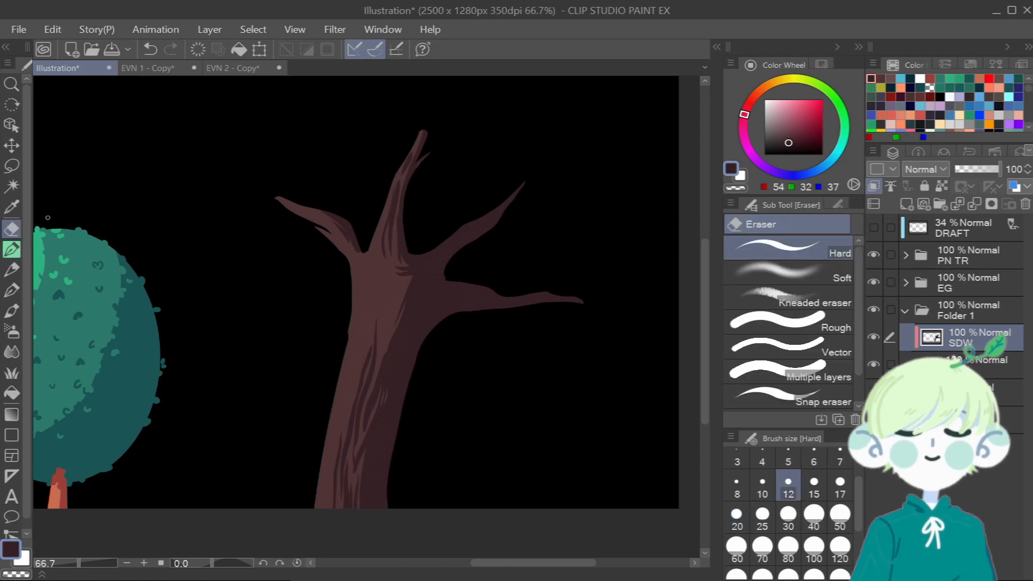
Add dark bark lines to the upper trunk, fork and upper-right branch with the G-pen PP at size 20.
key(p)
drag(382, 280, 387, 343)
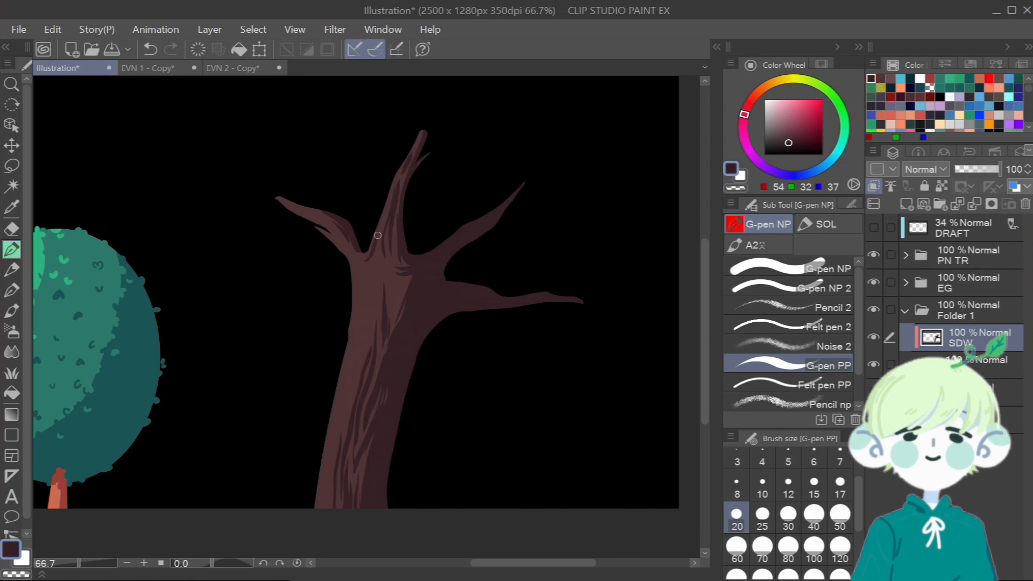
drag(386, 240, 396, 287)
key(e)
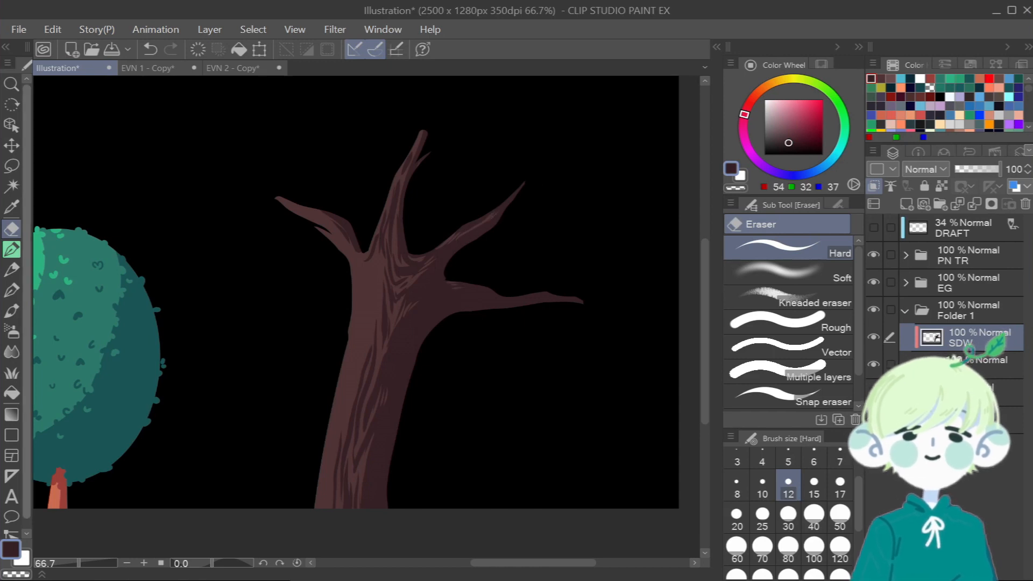
key(p)
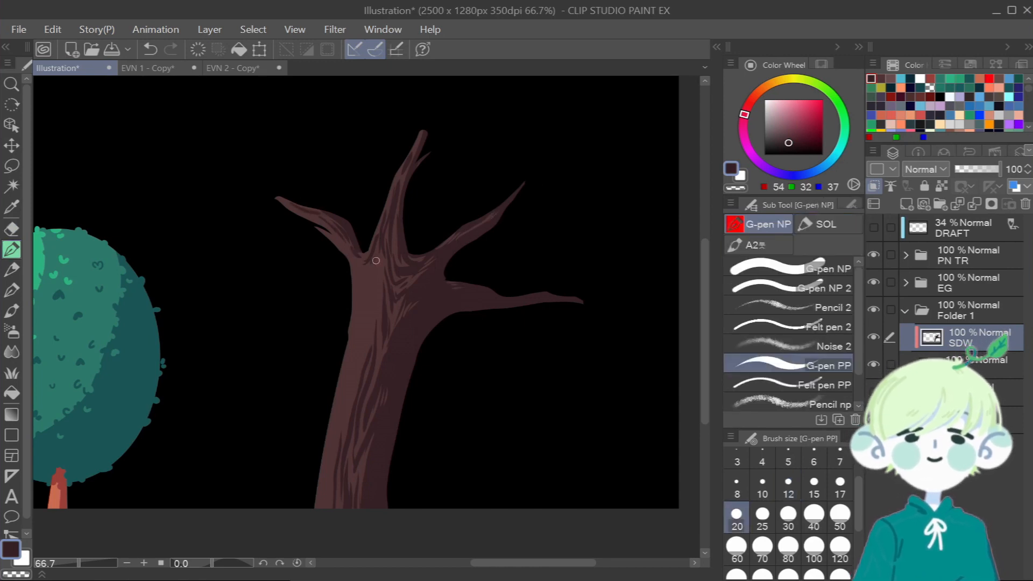
key(e)
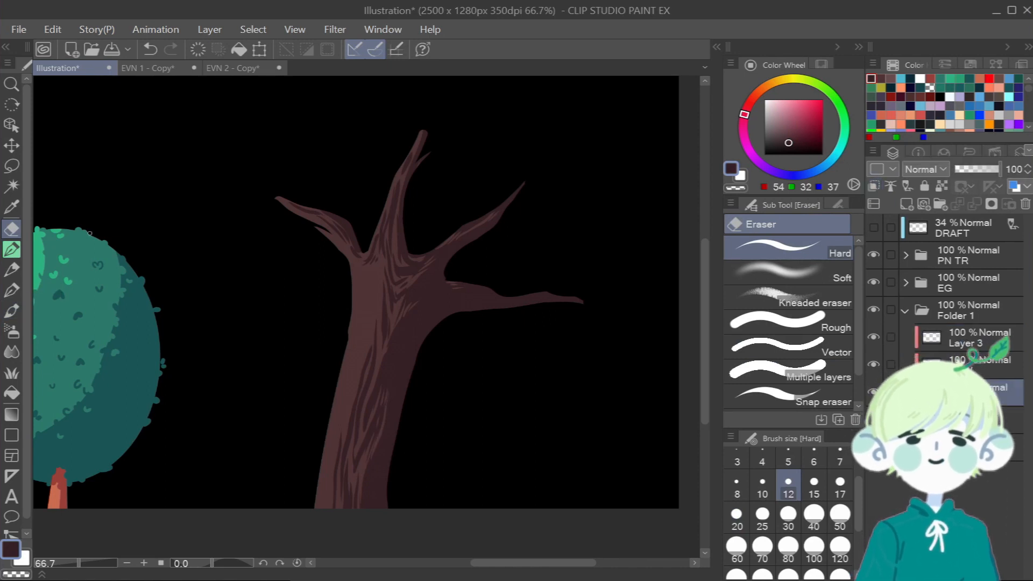
Paint a light brown strip (RGB 154, 97, 83) along the trunk's left edge on Layer 3 with the G-pen NP at size 100.
key(i)
click(346, 353)
click(755, 94)
drag(785, 136, 785, 126)
click(12, 249)
click(788, 268)
drag(345, 286, 296, 504)
click(791, 122)
click(11, 393)
click(357, 301)
click(12, 250)
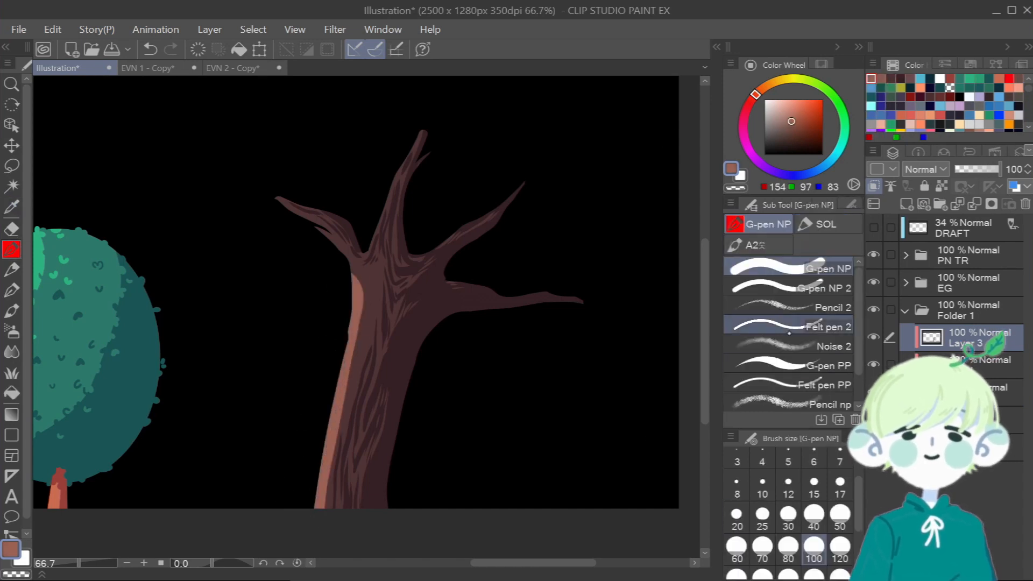
Paint light brown bark streaks on the trunk and the left and middle branches with the G-pen PP at size 20.
click(788, 365)
key(ctrl+z)
drag(329, 499, 337, 427)
key(ctrl+z)
key(ctrl+z)
mouse_move(328, 493)
mouse_down()
mouse_move(341, 401)
mouse_move(374, 296)
mouse_move(379, 317)
mouse_up()
drag(366, 253, 417, 133)
mouse_move(295, 212)
mouse_down()
mouse_move(338, 240)
mouse_move(352, 278)
mouse_up()
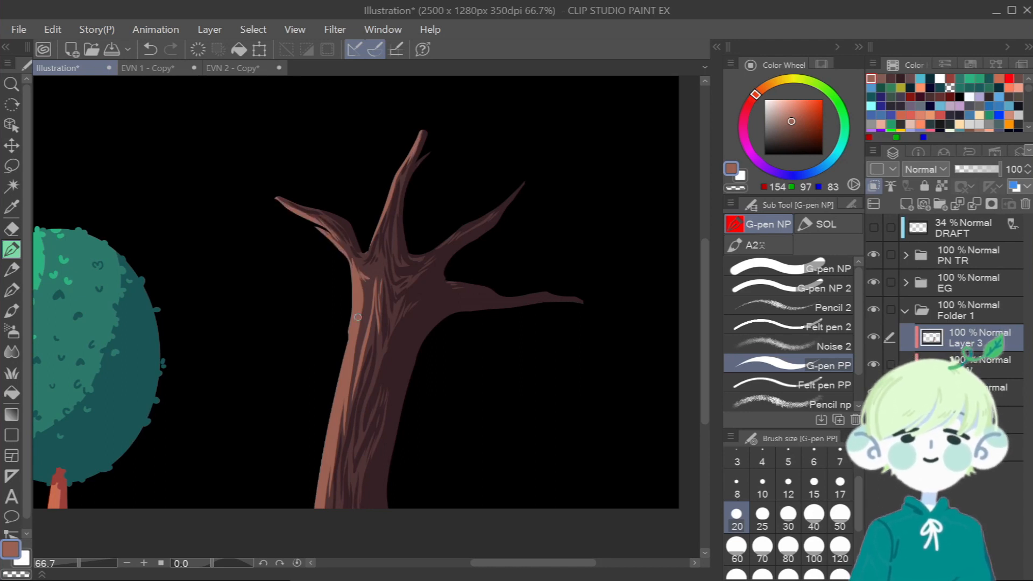
Erase thin bark grooves into the trunk's light left edge with the Hard eraser at size 10.
key(e)
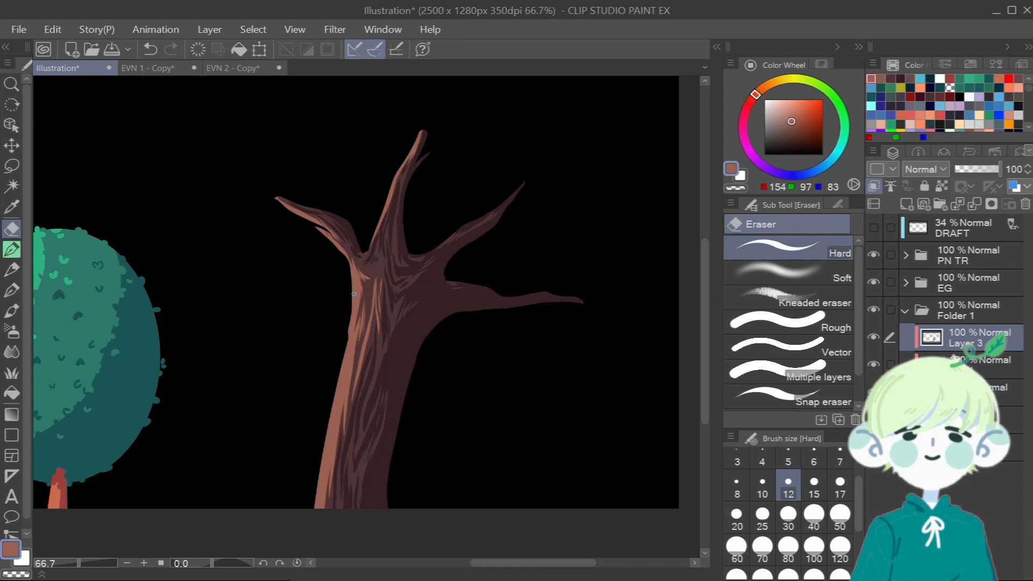
key(bracketleft)
drag(346, 378, 346, 345)
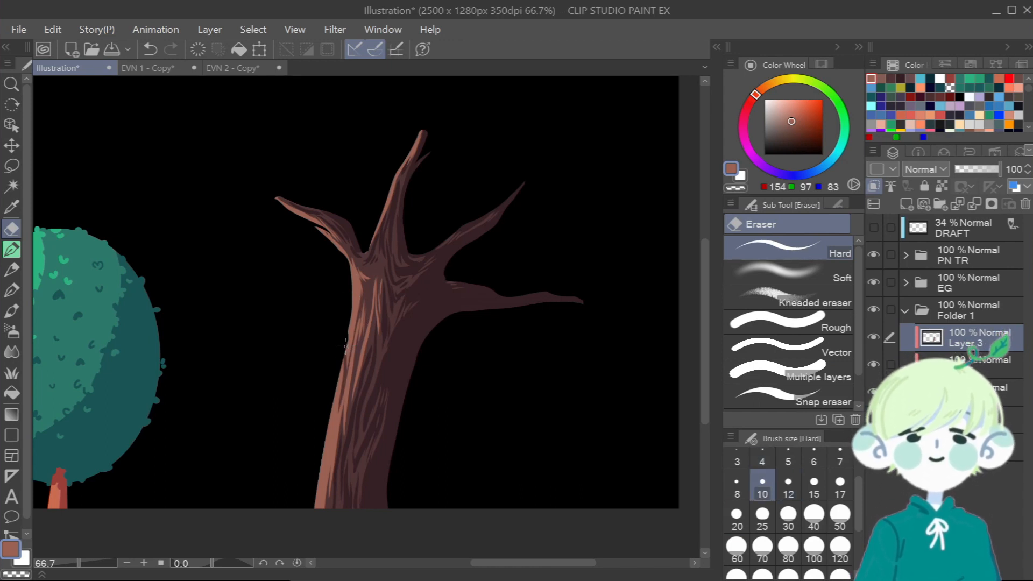
Add fine light streaks to the middle of the trunk and the branch fork with the G-pen PP at size 12.
key(p)
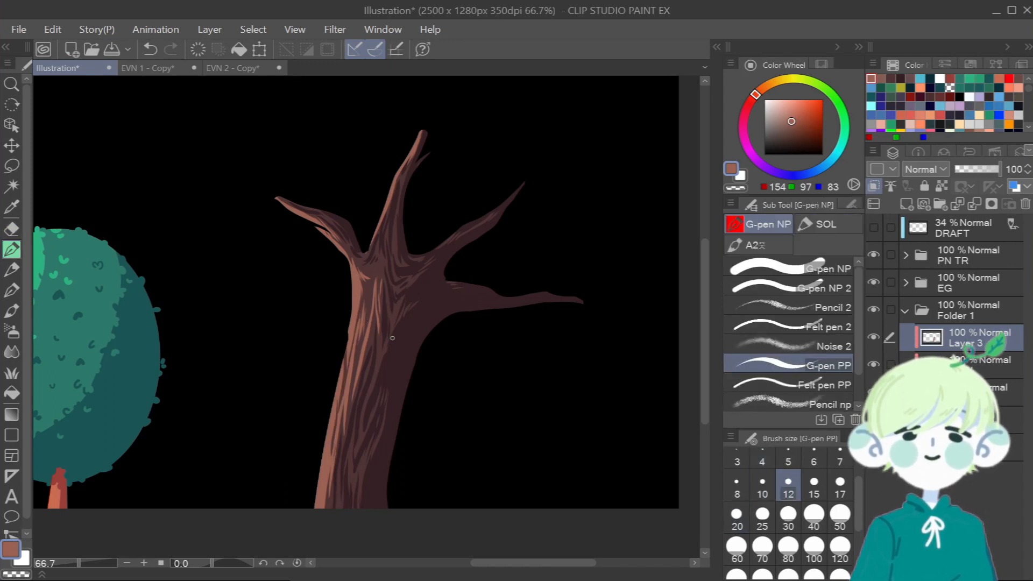
key(e)
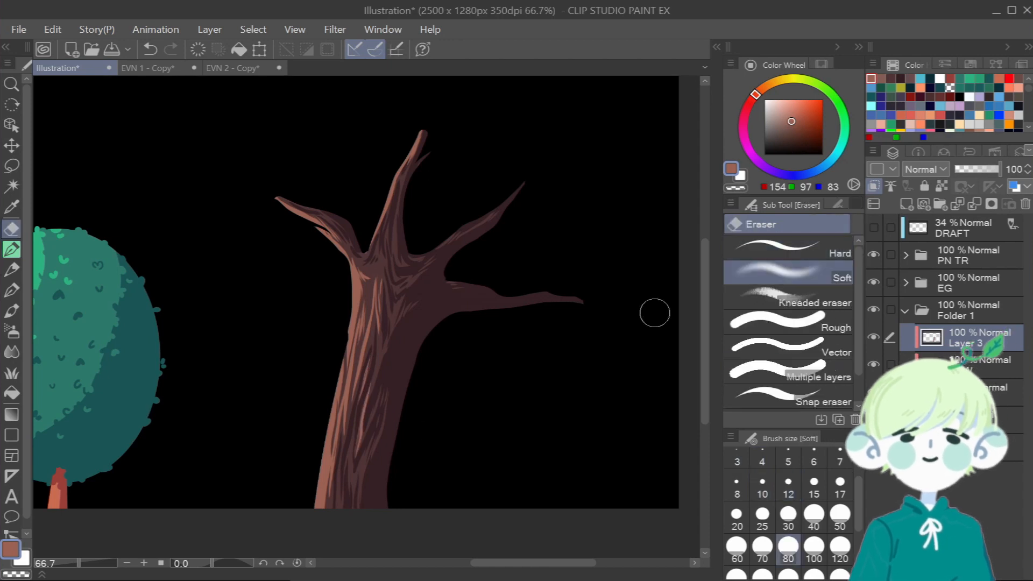
key(p)
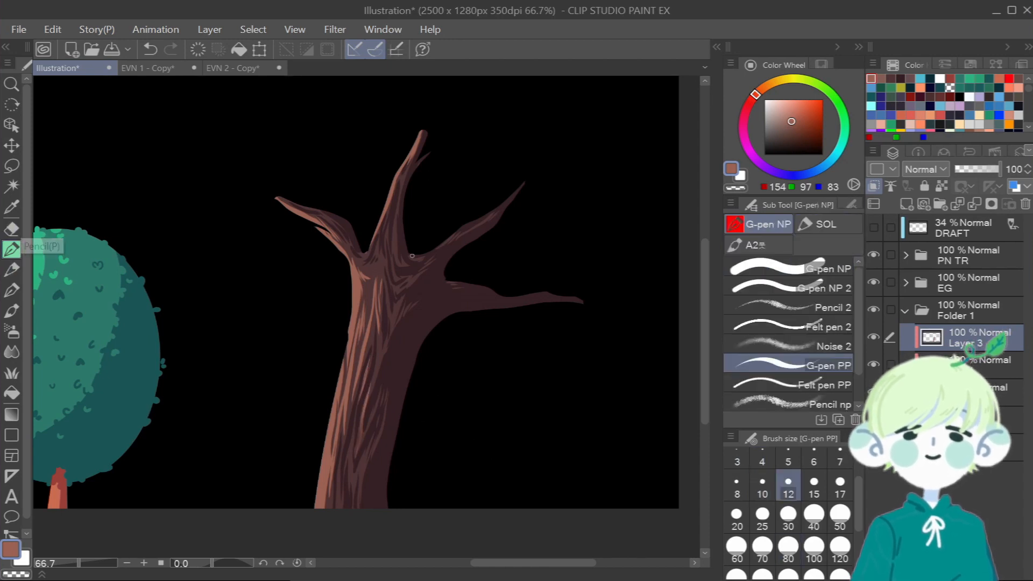
drag(384, 258, 391, 328)
drag(418, 267, 436, 254)
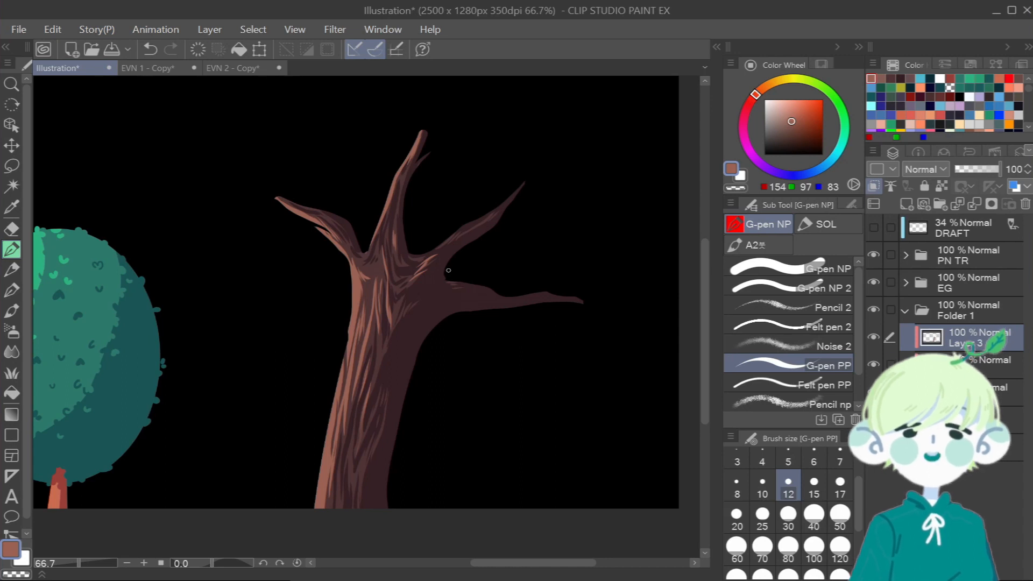
Rename the highlight layer as LGT.
double_click(966, 343)
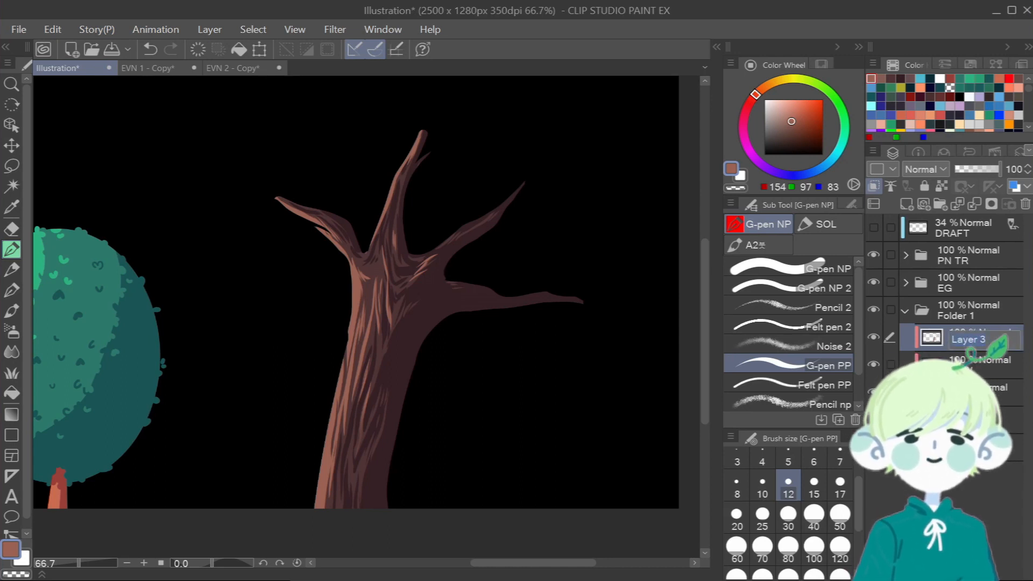
text(LGT)
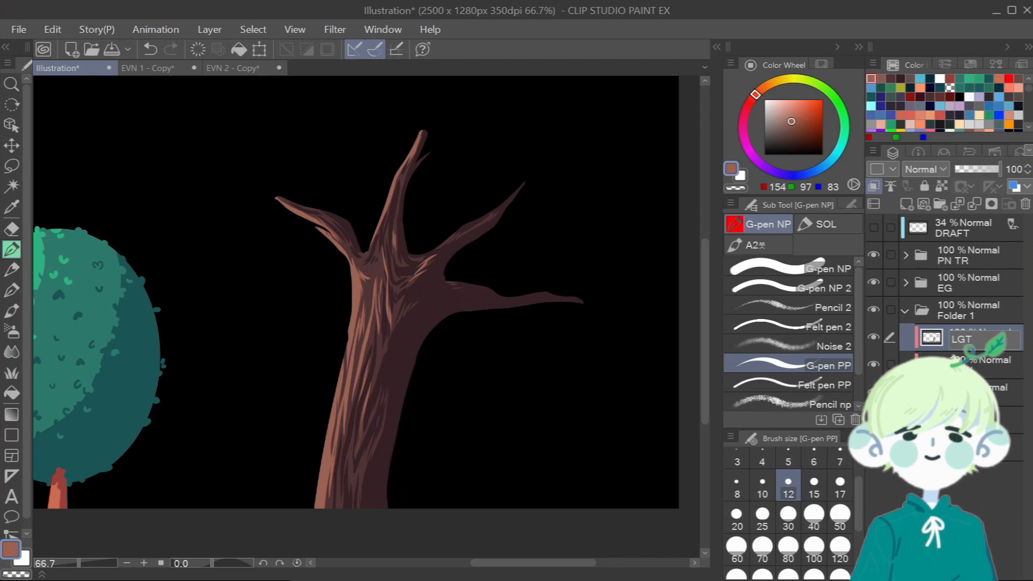
key(Return)
key(ctrl+z)
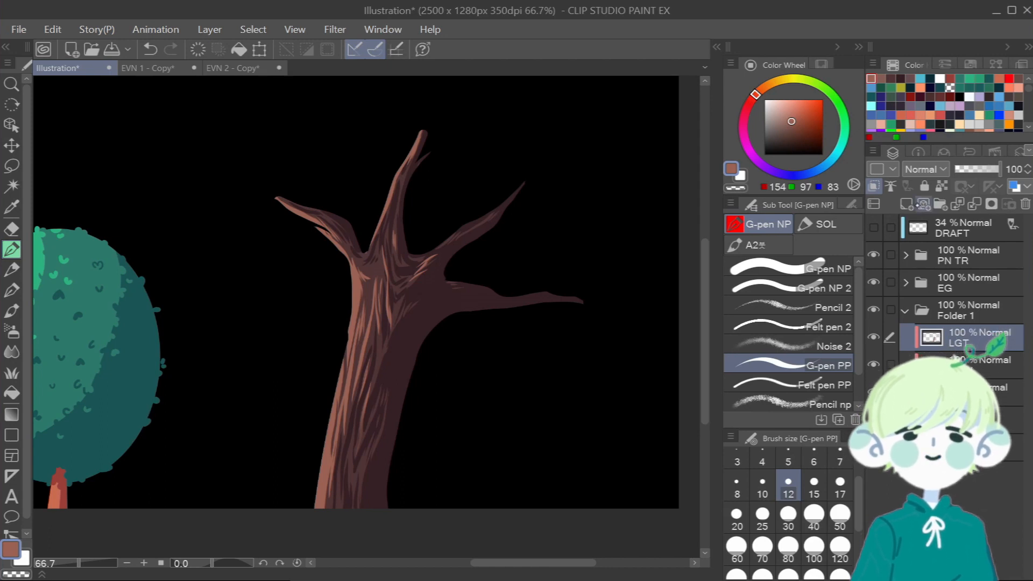
Add a clipped layer above Folder 1 and set up the Foreground to transparent gradient in dark brown, RGB 41, 21, 26.
drag(964, 338, 988, 312)
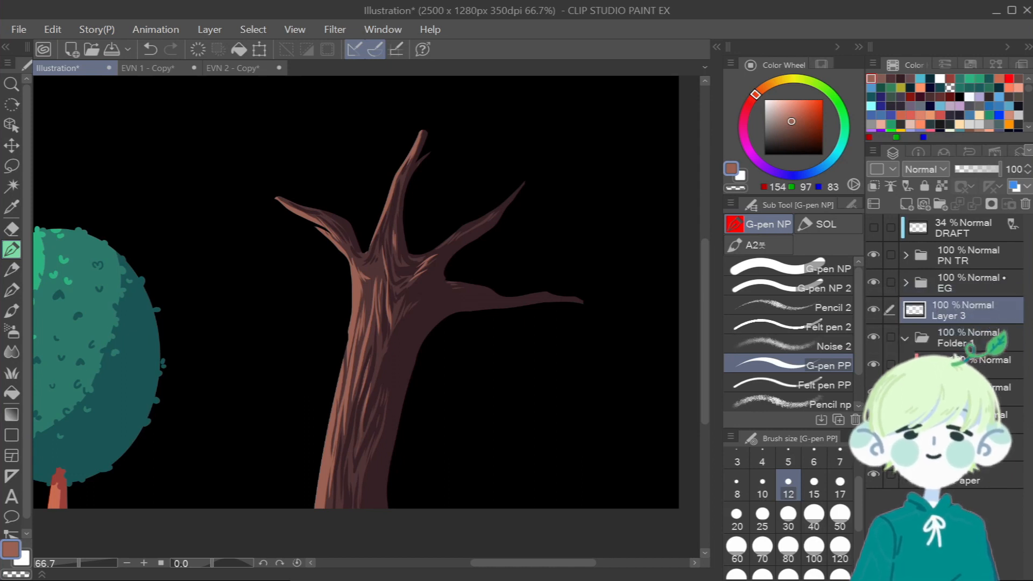
click(899, 79)
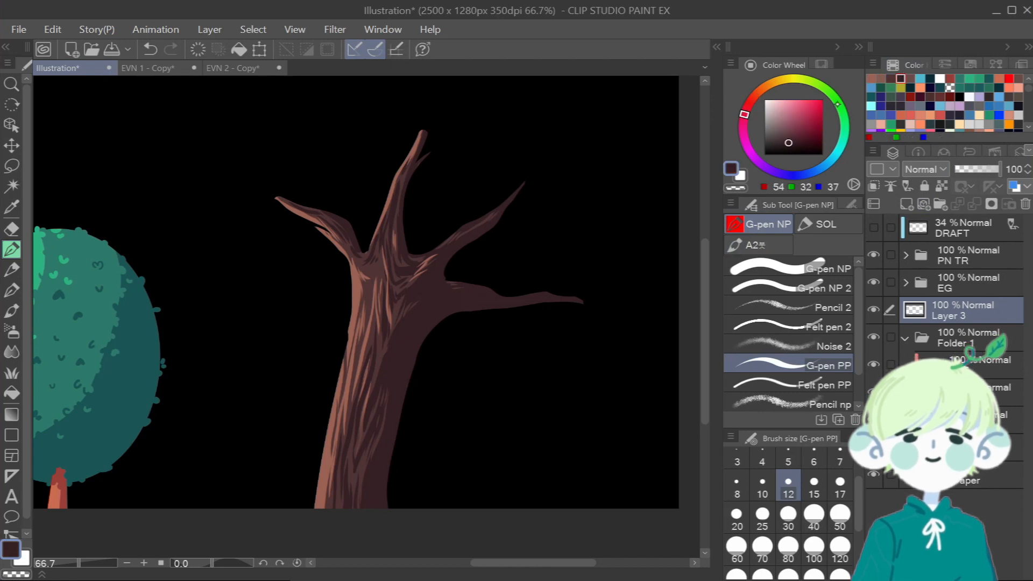
click(793, 145)
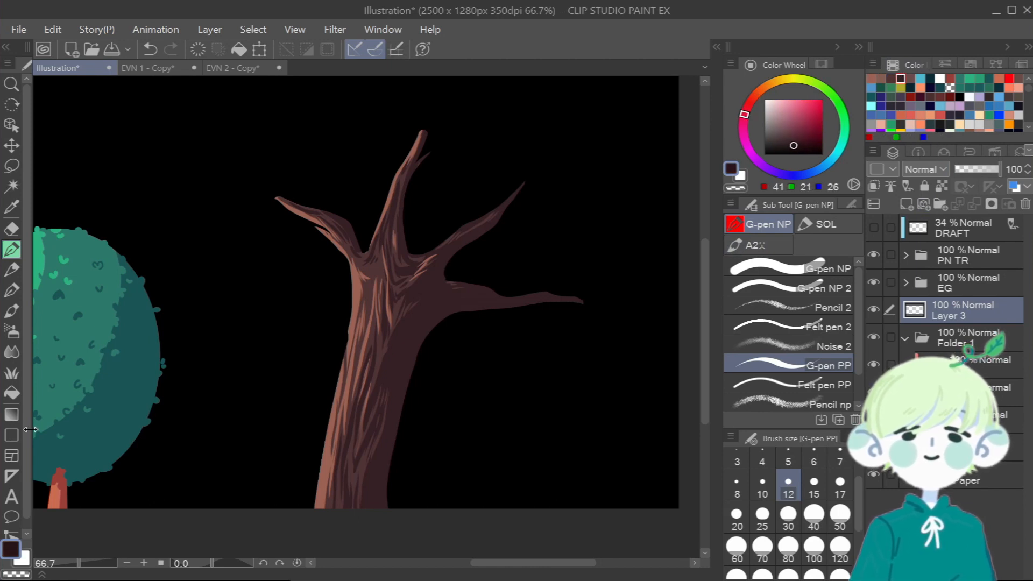
click(11, 414)
key(ctrl+minus)
key(ctrl+minus)
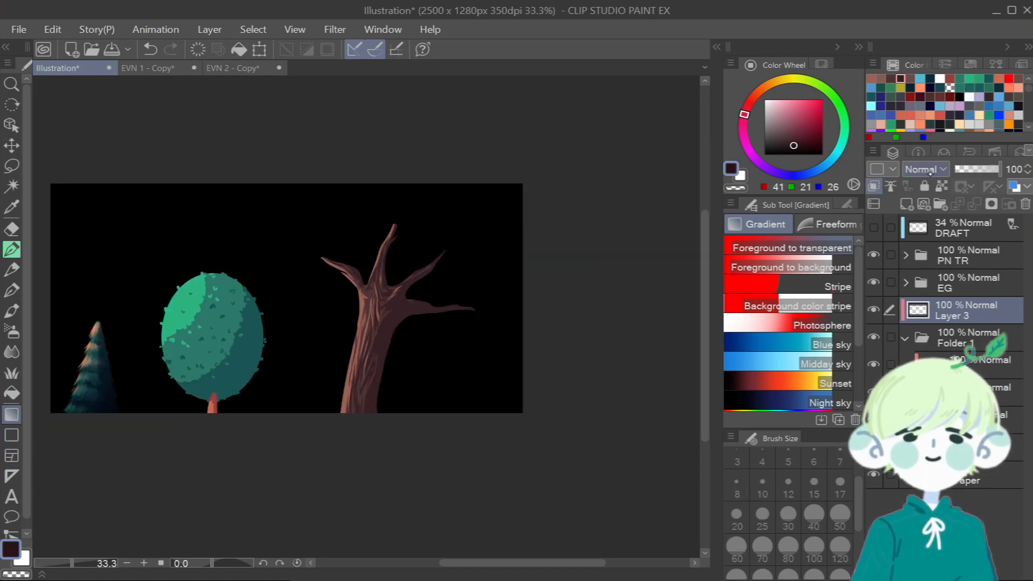
Shade the trunk with the dark gradient in Multiply mode at 99% opacity and name the layer SDW.
click(923, 170)
click(927, 220)
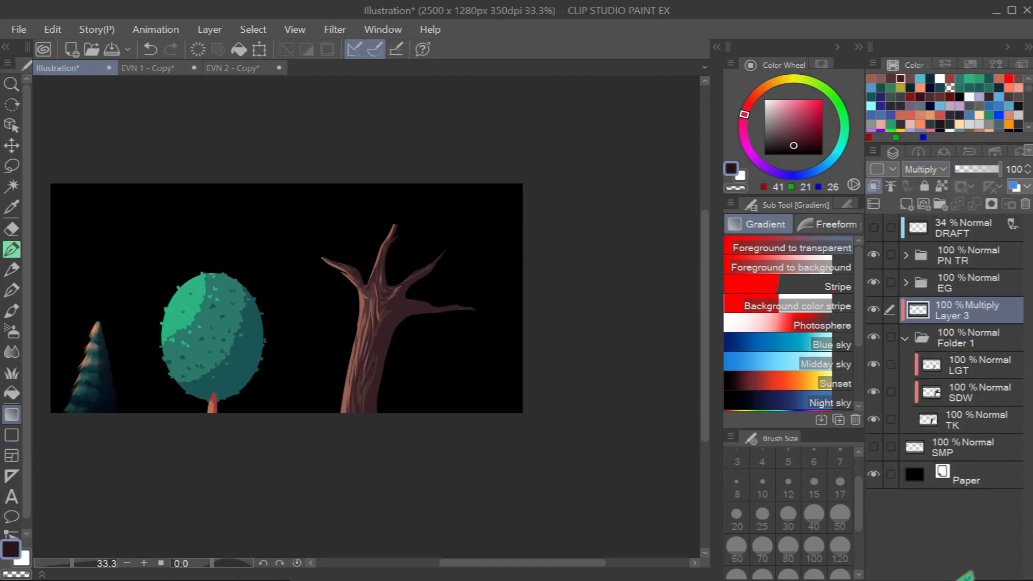
drag(998, 169, 999, 169)
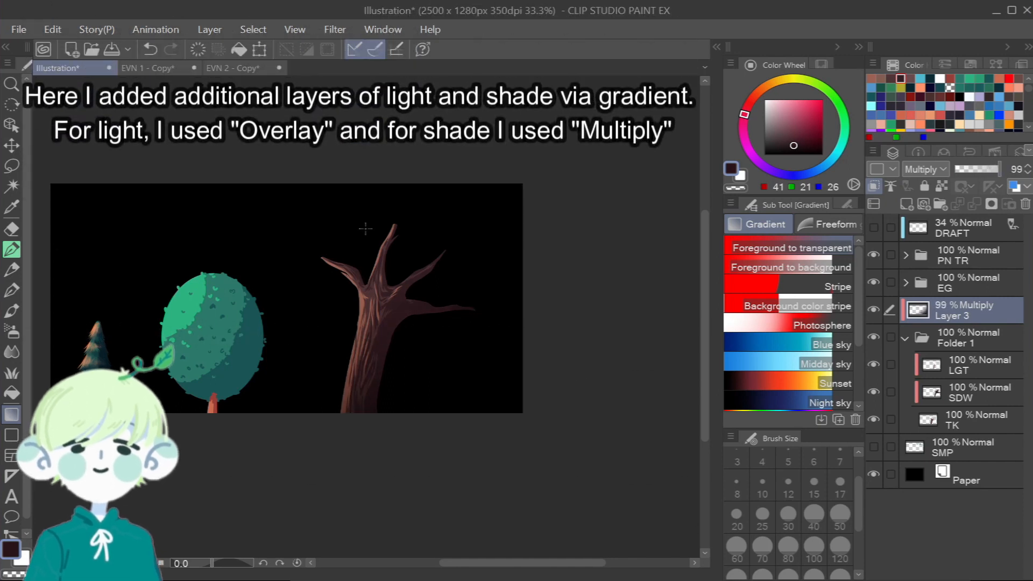
key(ctrl+plus)
key(ctrl+plus)
double_click(949, 315)
text(SDW)
key(Return)
Light the trunk with a brown gradient (RGB 154, 97, 83) on a new Overlay layer at 36% opacity, named LGT.
click(906, 204)
key(ctrl+minus)
key(ctrl+minus)
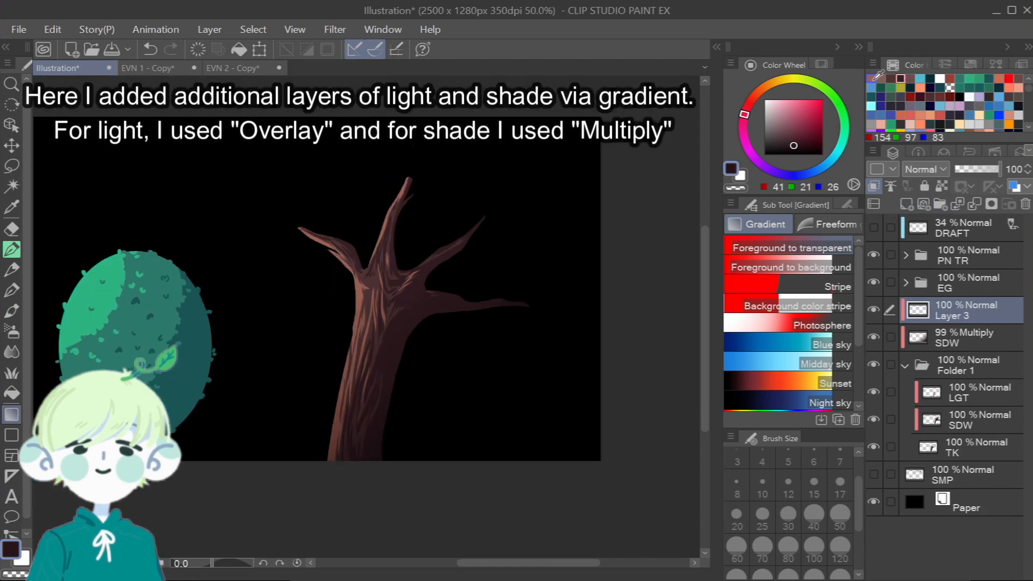
click(871, 79)
drag(238, 158, 401, 312)
drag(998, 169, 971, 169)
click(924, 169)
click(923, 393)
double_click(946, 316)
text(LGT)
key(Return)
Group the gradient layers LGT and SDW with Folder 1 in a new folder named TR.
ctrl+click(962, 338)
key(ctrl+g)
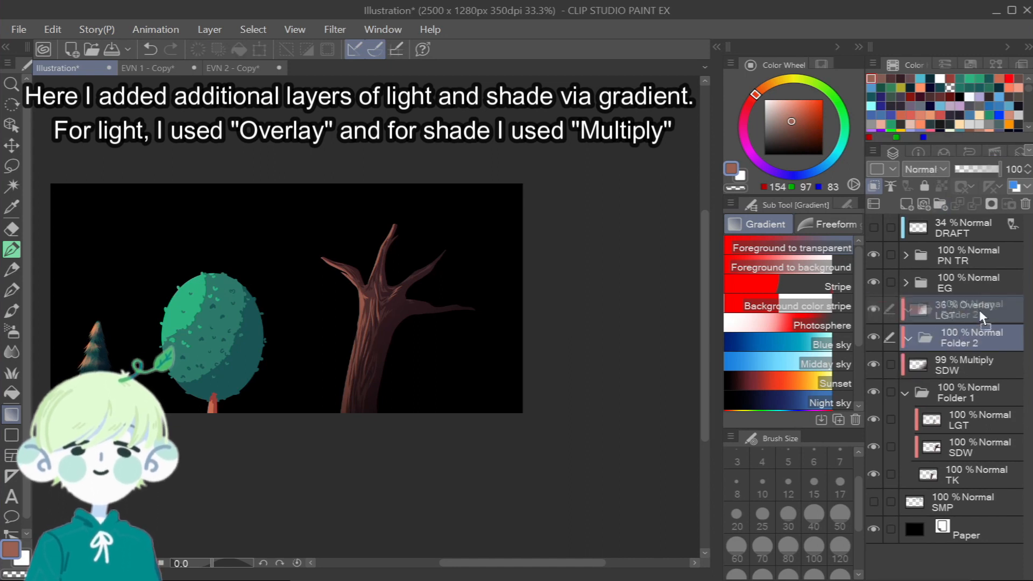
click(904, 393)
ctrl+click(963, 393)
drag(962, 366, 957, 312)
double_click(956, 316)
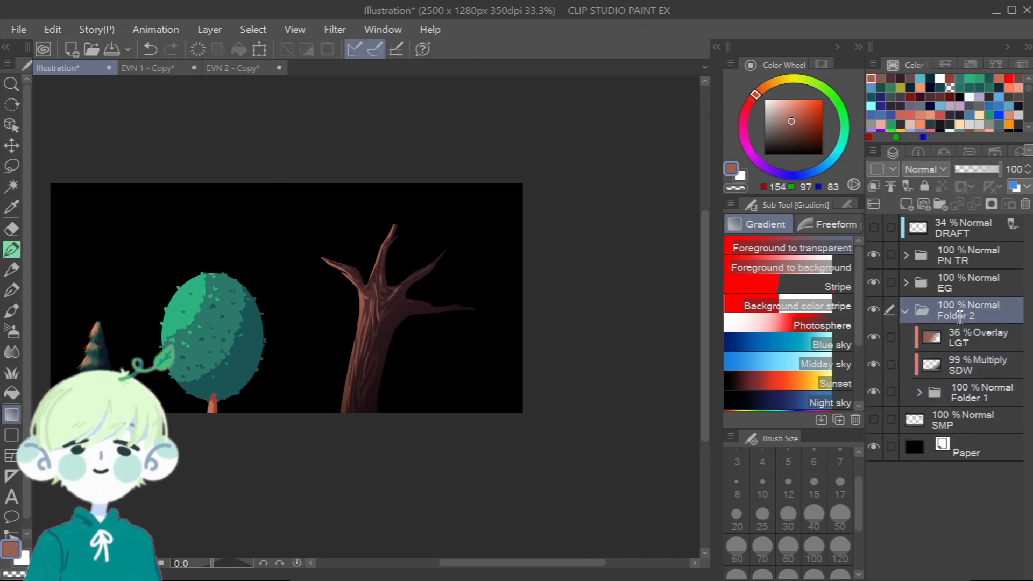
text(TR)
key(Return)
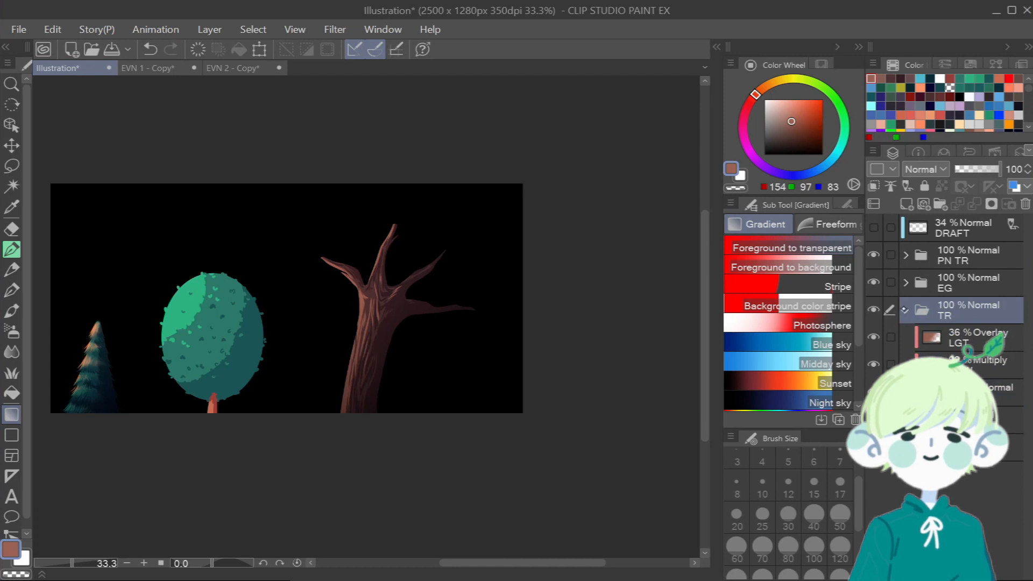
Review the trunk's layers, toggling the visibility of SDW in Folder 1, and inspect the bark shading up close.
click(962, 393)
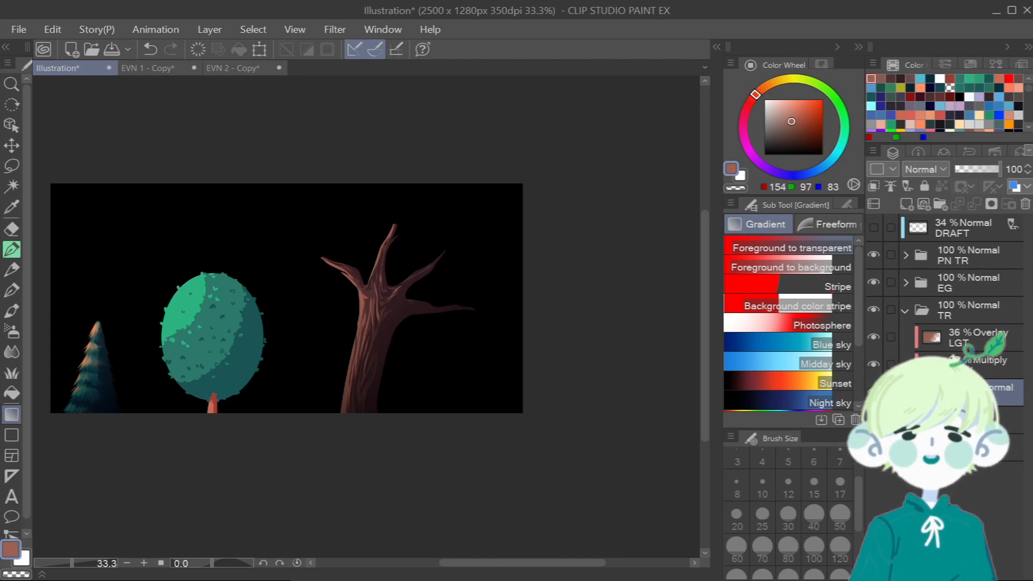
mouse_move(570, 564)
mouse_down()
mouse_move(582, 565)
mouse_move(568, 569)
mouse_up()
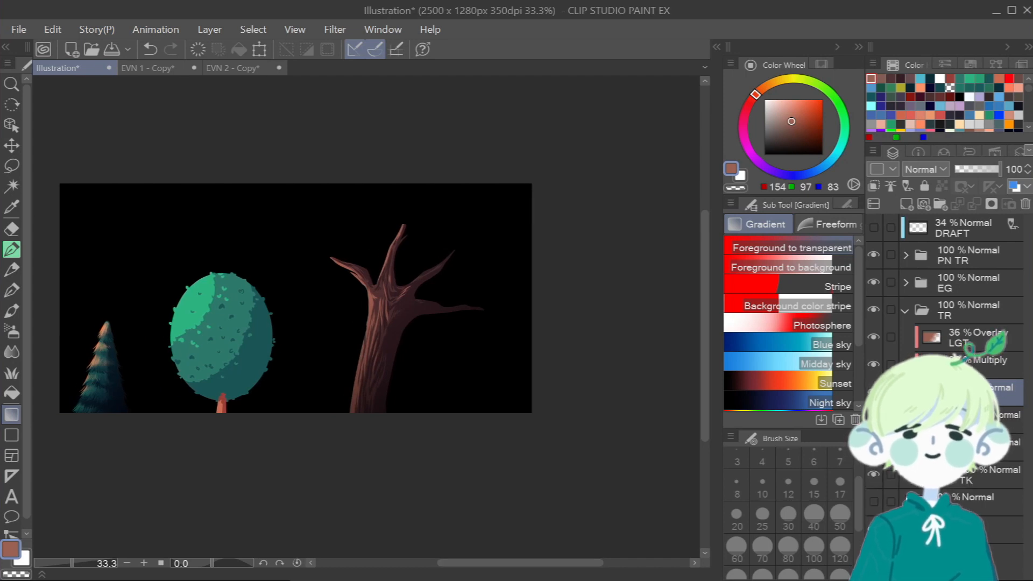
click(972, 476)
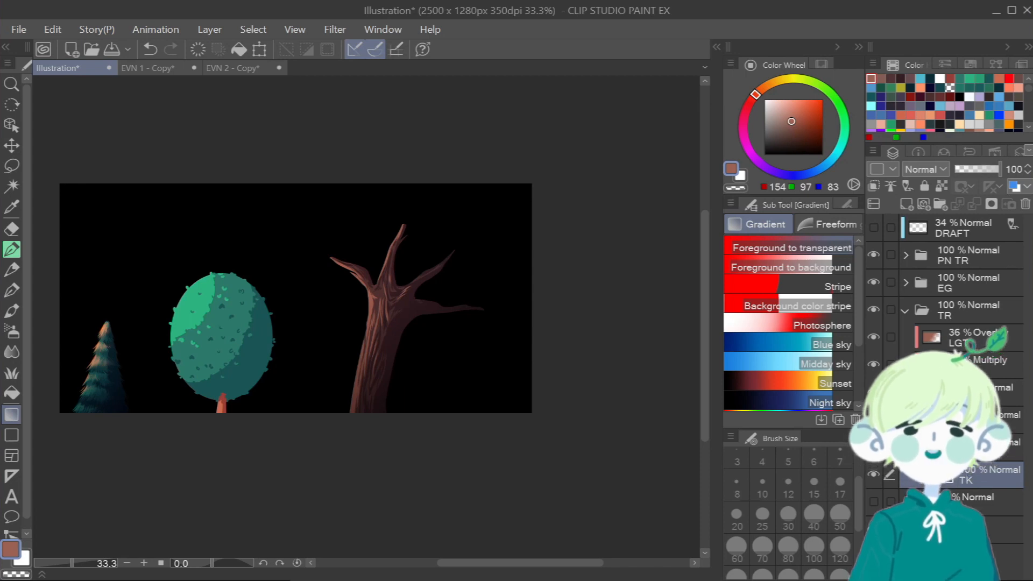
click(962, 447)
click(873, 447)
click(873, 447)
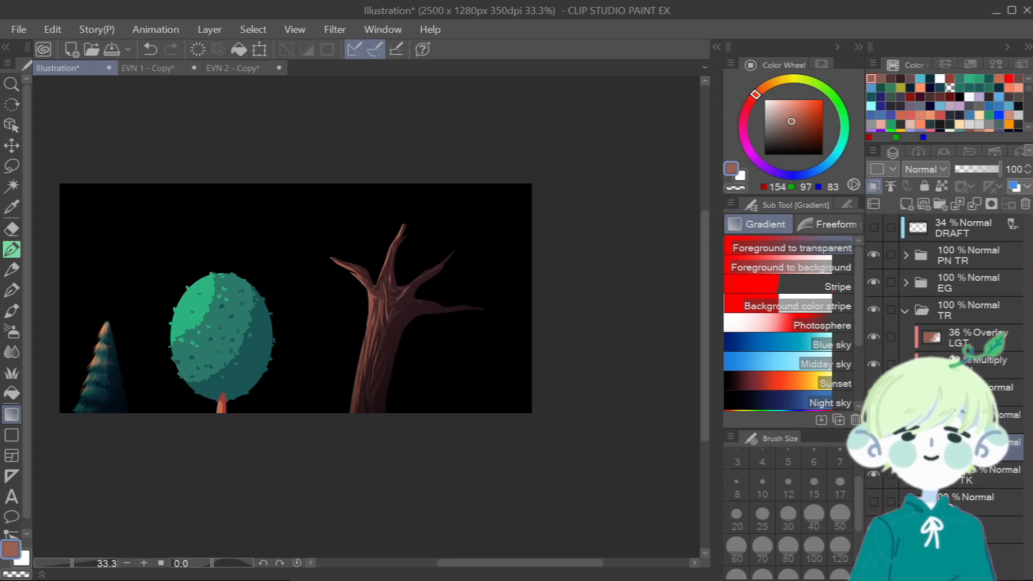
key(ctrl+plus)
key(ctrl+plus)
key(ctrl+plus)
key(ctrl+plus)
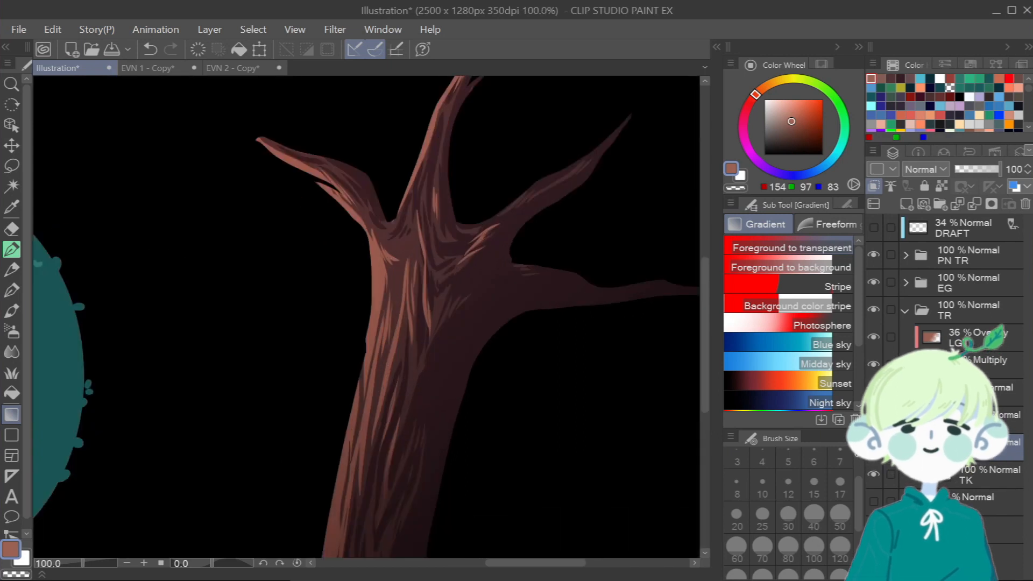
key(ctrl+minus)
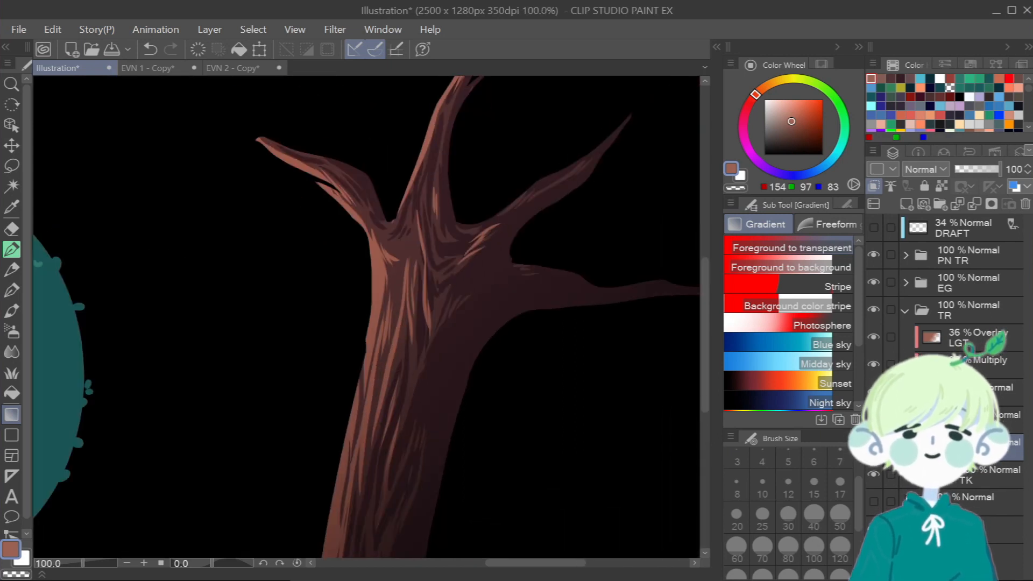
drag(705, 339, 705, 368)
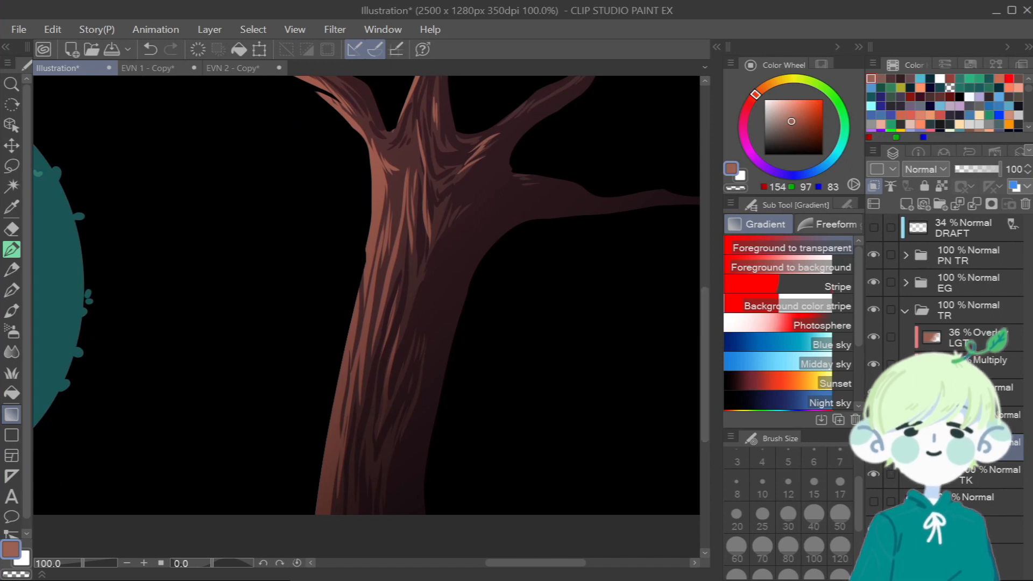
Add a new layer above the collapsed TR folder and draw red (255, 0, 15) bark guide strokes down the lower trunk with G-pen NP at size 10.
click(905, 310)
click(906, 204)
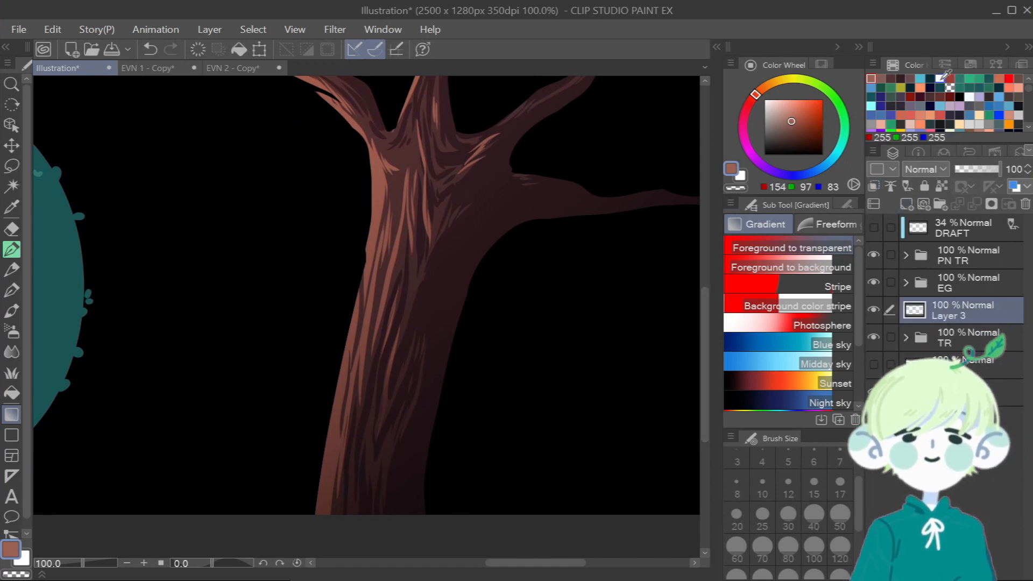
click(1009, 79)
click(11, 249)
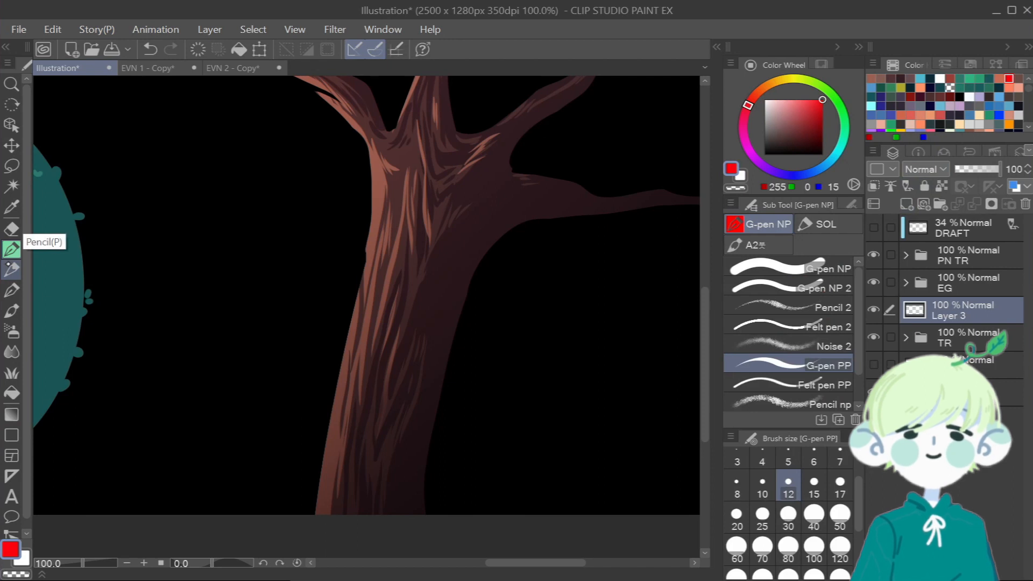
click(804, 268)
click(762, 484)
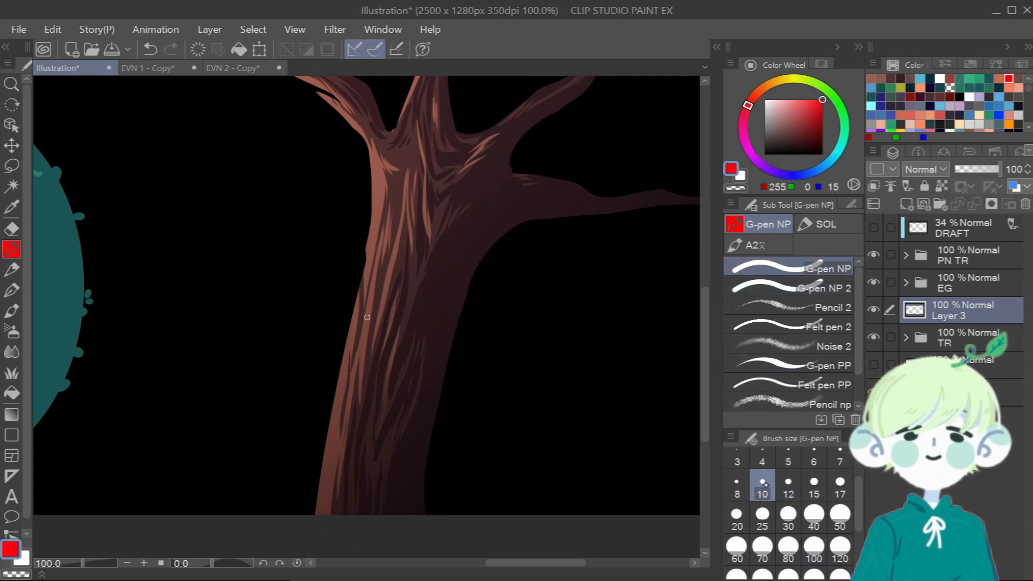
mouse_move(428, 330)
mouse_down()
mouse_move(385, 460)
mouse_move(380, 517)
mouse_move(367, 468)
mouse_move(358, 479)
mouse_move(361, 493)
mouse_move(368, 430)
mouse_move(354, 462)
mouse_move(389, 297)
mouse_move(377, 430)
mouse_move(413, 336)
mouse_move(416, 283)
mouse_up()
mouse_move(401, 346)
mouse_down()
mouse_move(403, 323)
mouse_move(437, 347)
mouse_move(396, 488)
mouse_up()
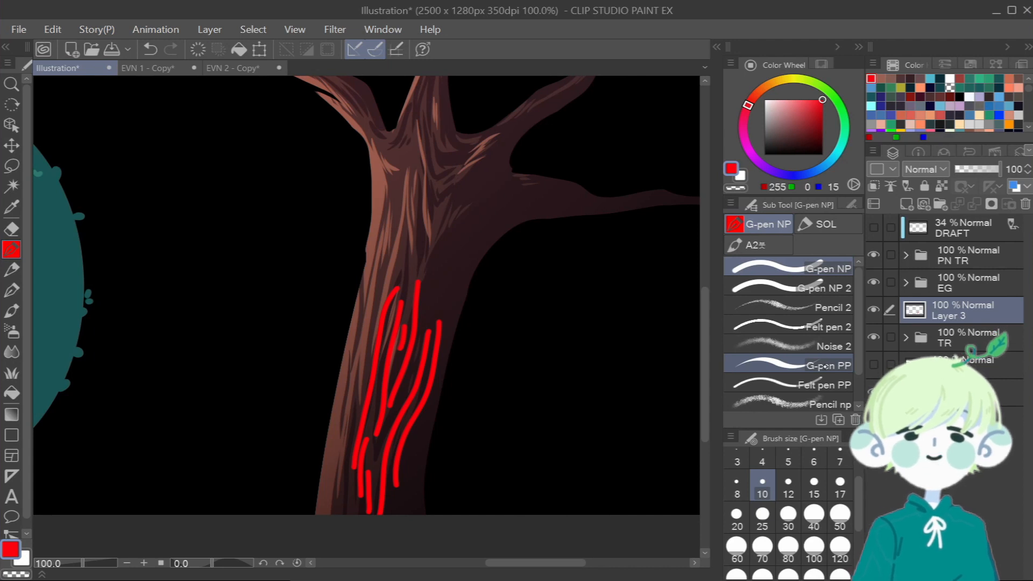
Draw a long sample stroke with G-pen PP and another with G-pen NP on the empty background beside the trunk to compare them.
click(785, 365)
drag(584, 291, 567, 432)
click(780, 268)
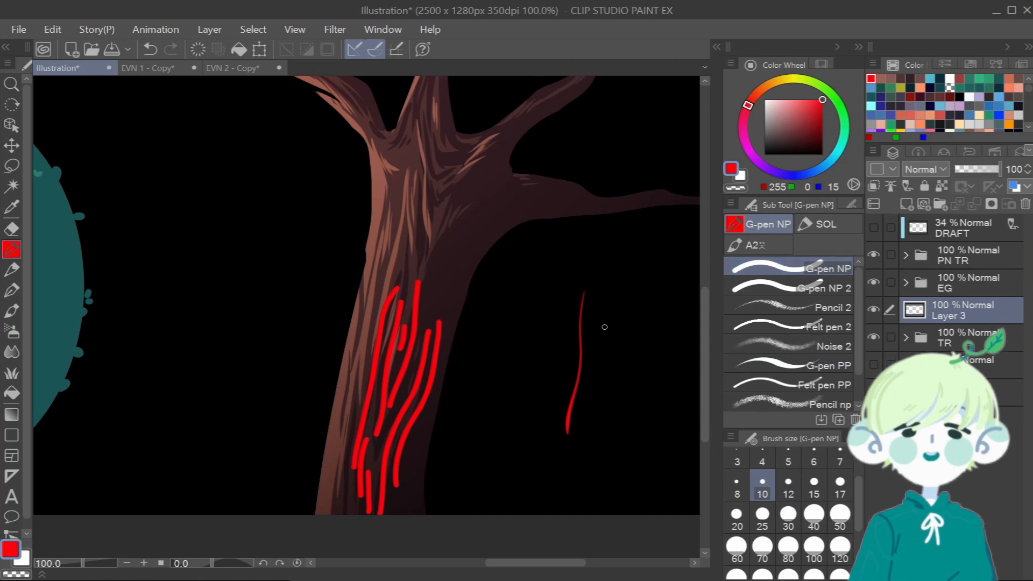
drag(616, 324, 607, 414)
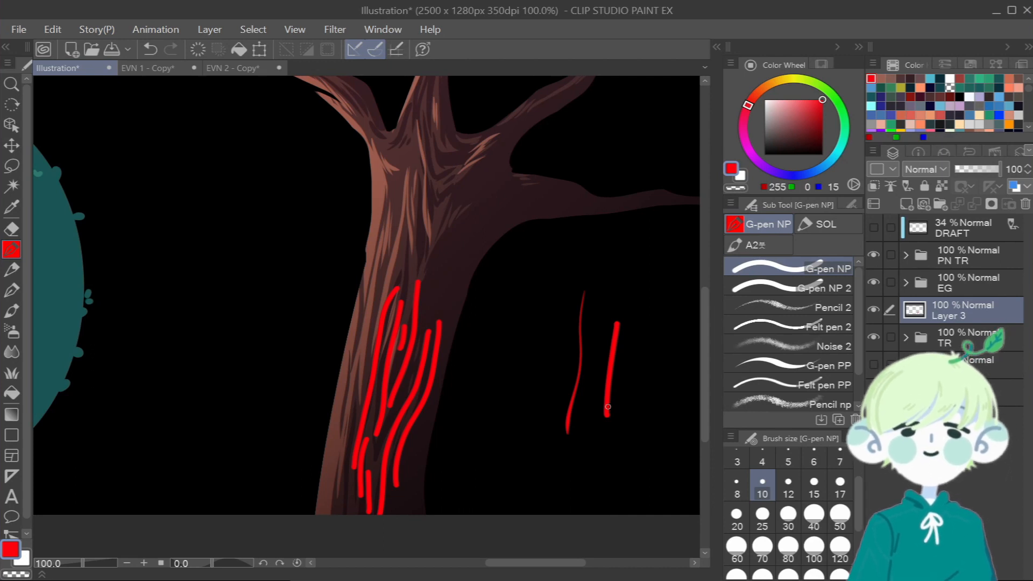
Draw a red curved line across the middle of the trunk and a few short hatch strokes just beside it.
drag(381, 249, 487, 259)
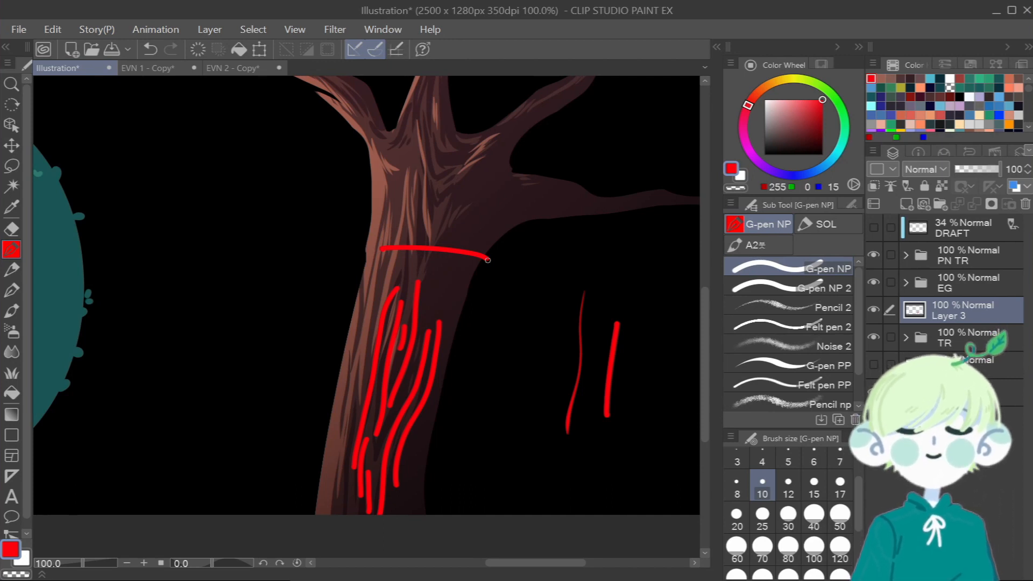
drag(504, 260, 531, 266)
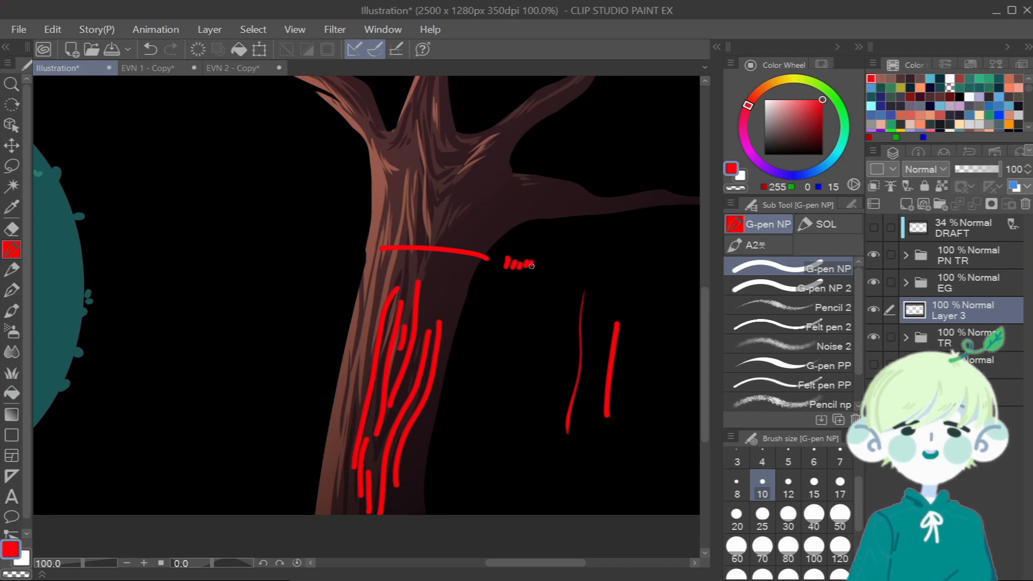
scroll(531, 266, down, 3)
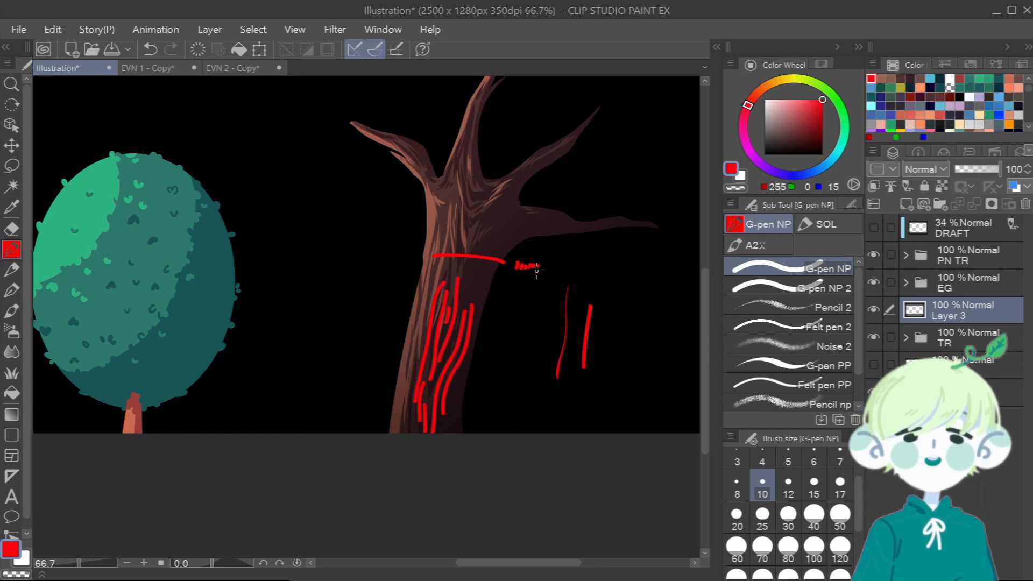
scroll(538, 271, up, 1)
Hide the red stroke layer and, on a new layer, sketch a red oval knot mid-trunk with G-pen NP, surrounding it with bark lines in G-pen NP 2.
click(873, 310)
click(906, 203)
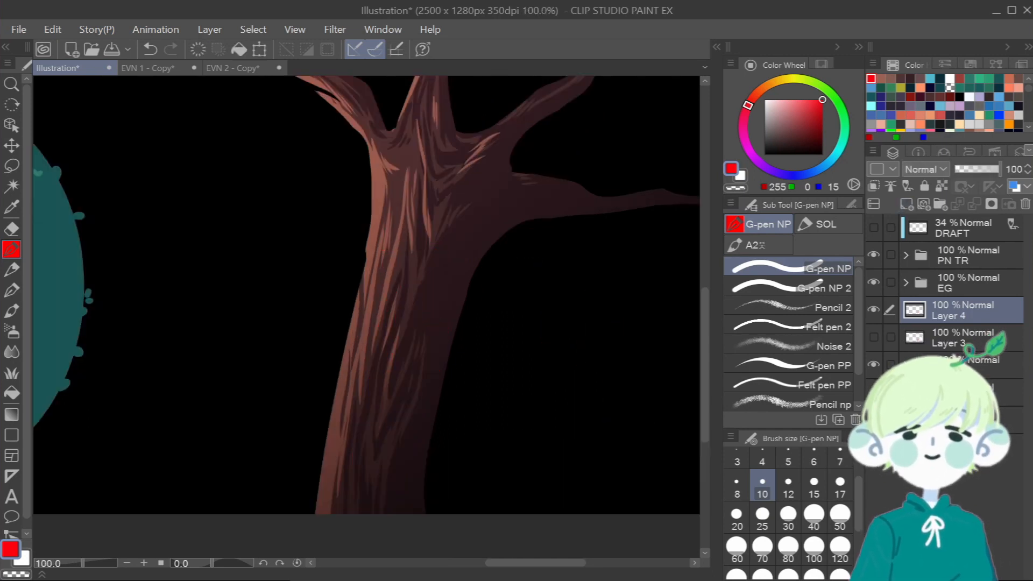
drag(412, 282, 415, 281)
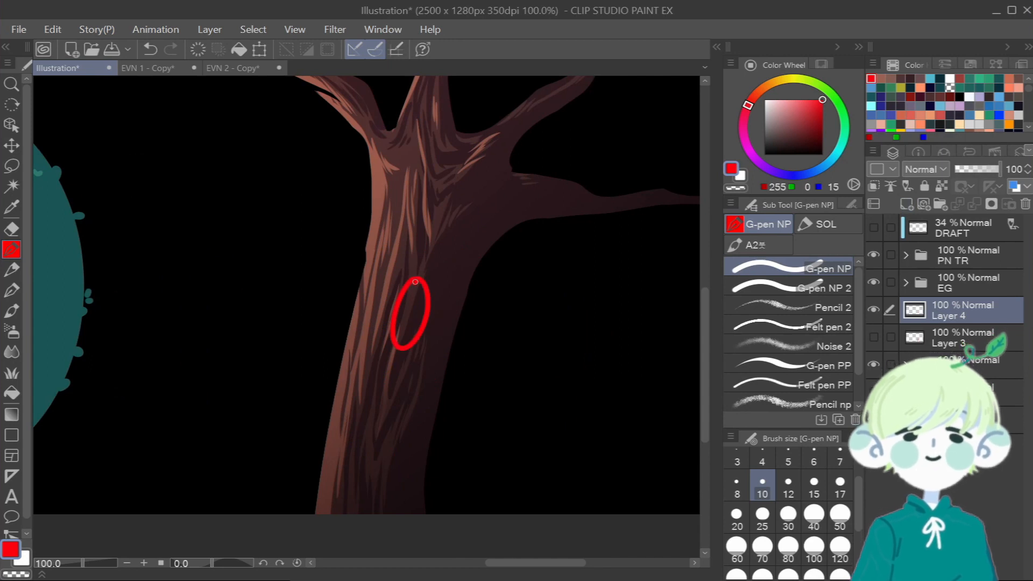
click(823, 288)
mouse_move(419, 267)
mouse_down()
mouse_move(437, 288)
mouse_move(428, 330)
mouse_move(393, 290)
mouse_move(384, 299)
mouse_move(391, 394)
mouse_move(446, 322)
mouse_move(439, 240)
mouse_up()
drag(394, 353, 404, 359)
mouse_move(398, 265)
mouse_down()
mouse_move(425, 244)
mouse_move(443, 268)
mouse_up()
drag(408, 237, 389, 262)
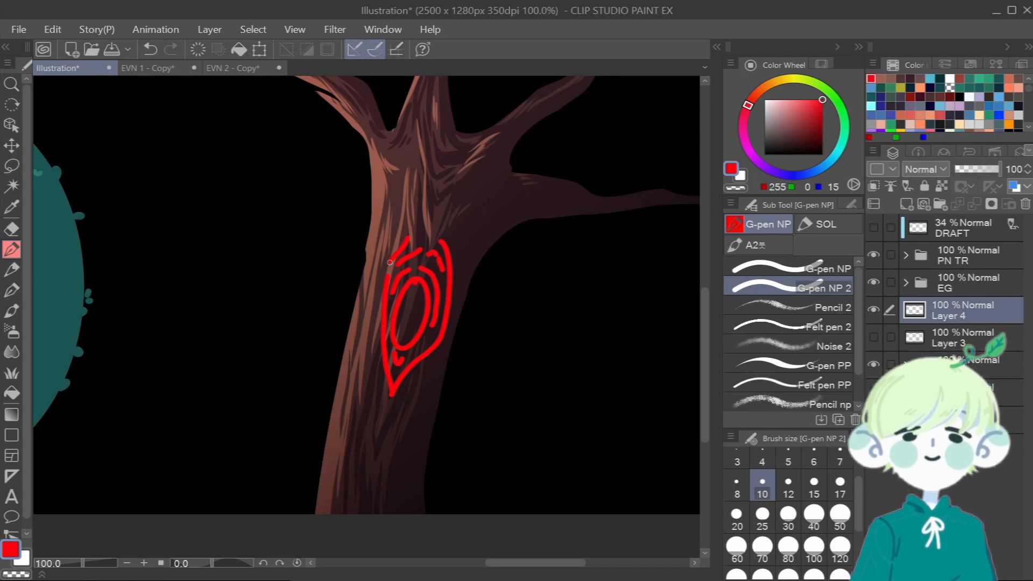
scroll(390, 262, down, 5)
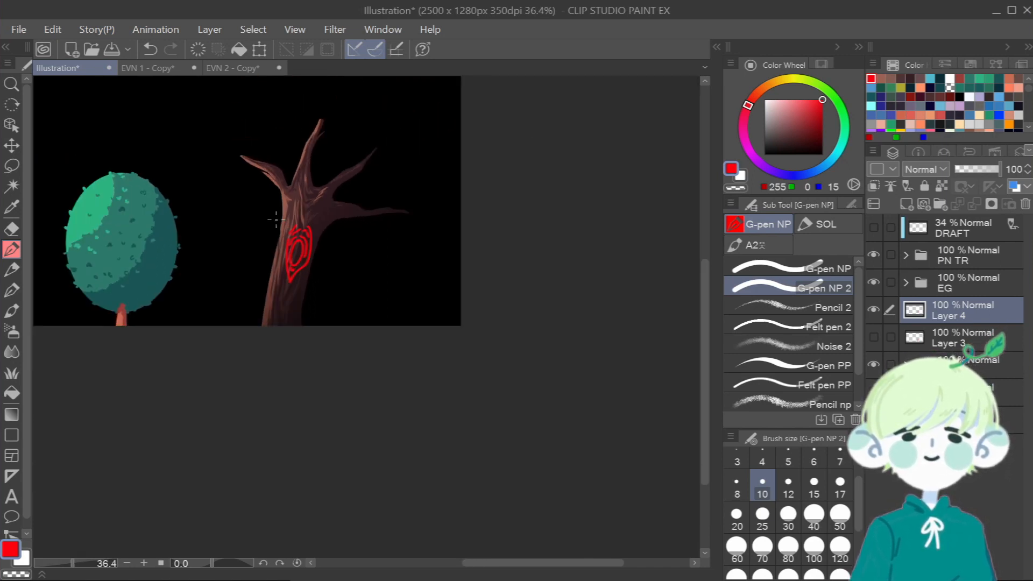
drag(572, 562, 526, 566)
scroll(387, 230, up, 2)
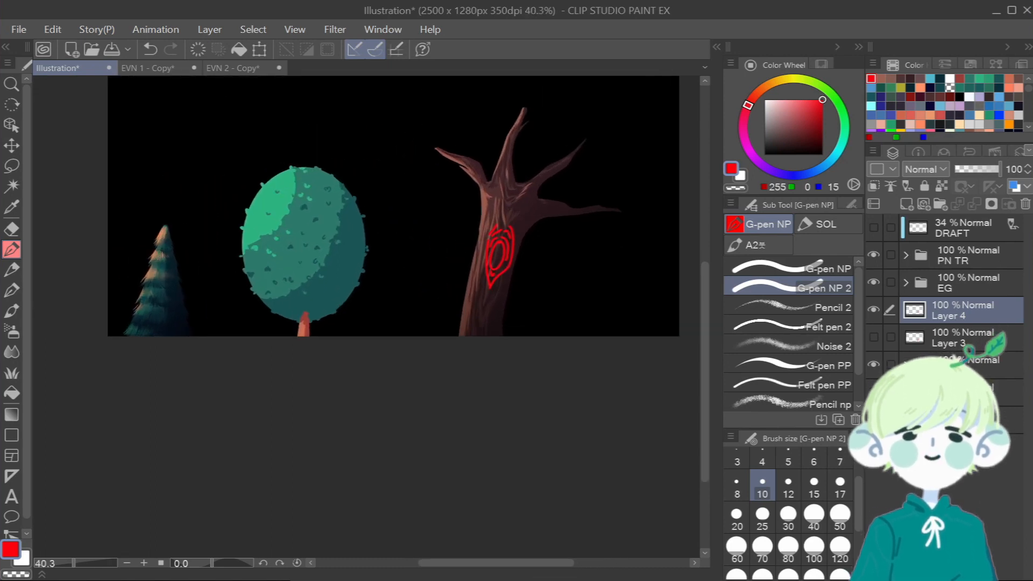